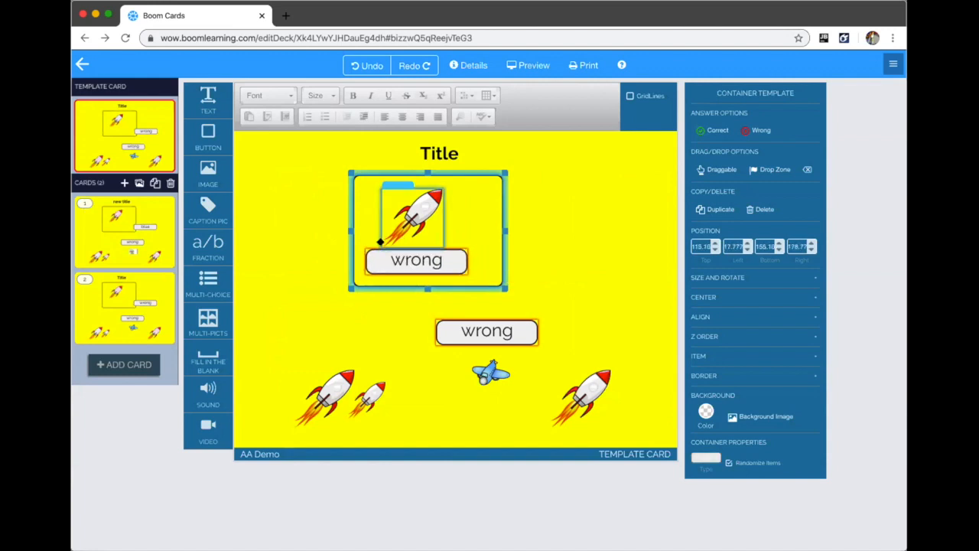
- Move the loose "wrong" label onto the container's lower right edge and delete that label
left_click_drag(434, 309, 431, 259)
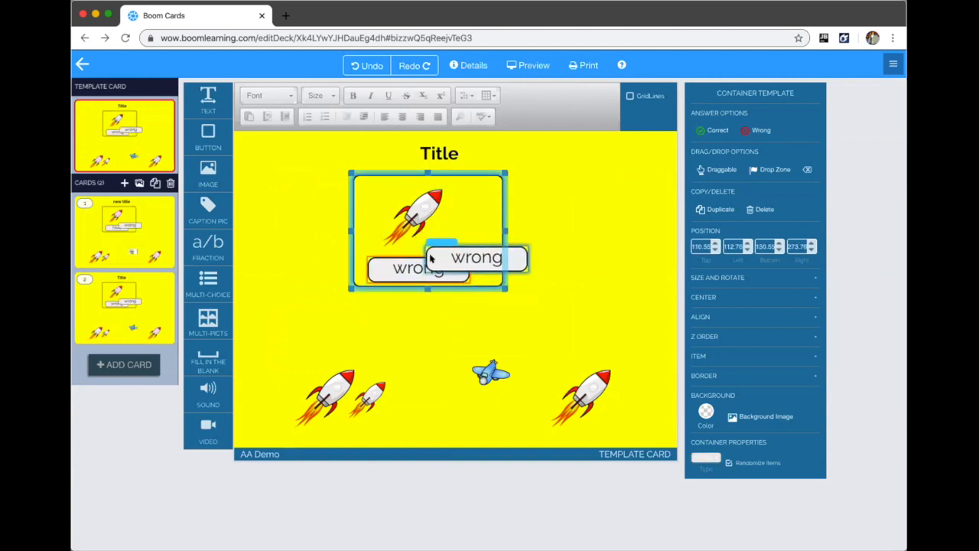
key("Delete")
key("ctrl+z")
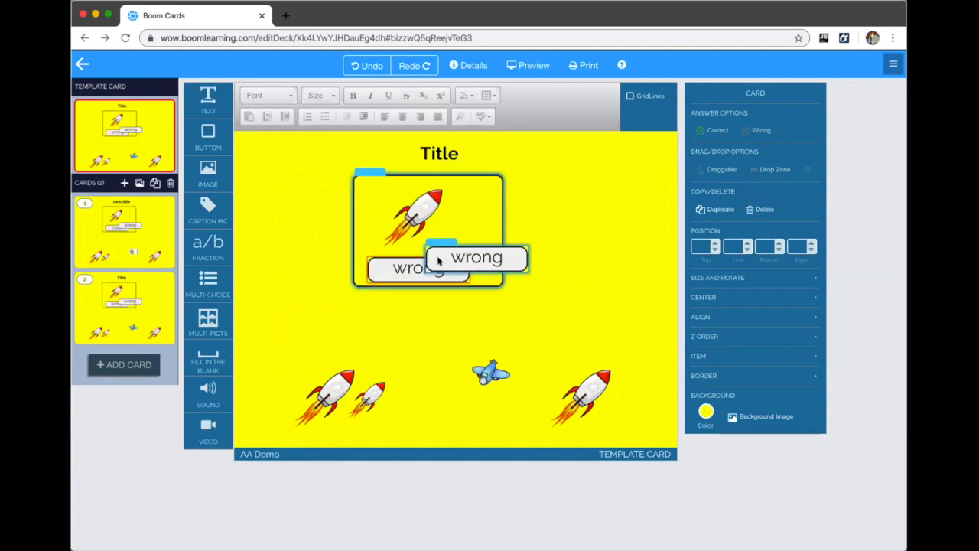
left_click(433, 240)
left_click(450, 244)
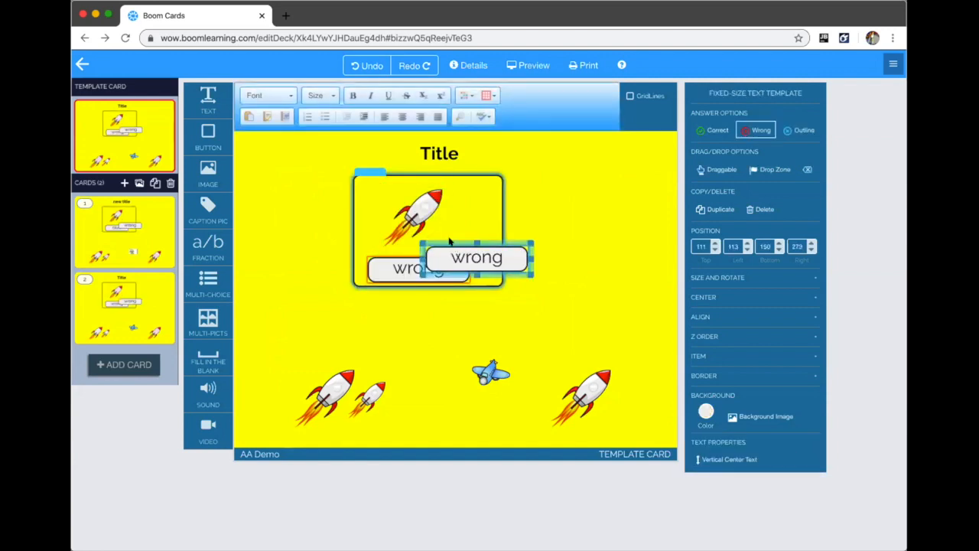
key("Delete")
- Move the container to top 131, left 137 and delete it together with its rocket and "wrong" label
left_click_drag(369, 161, 341, 166)
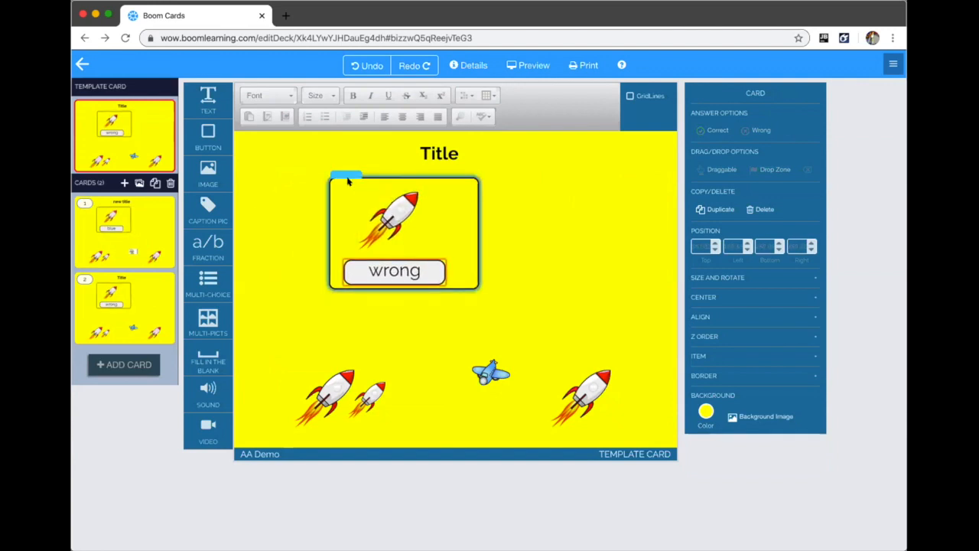
left_click_drag(329, 184, 310, 211)
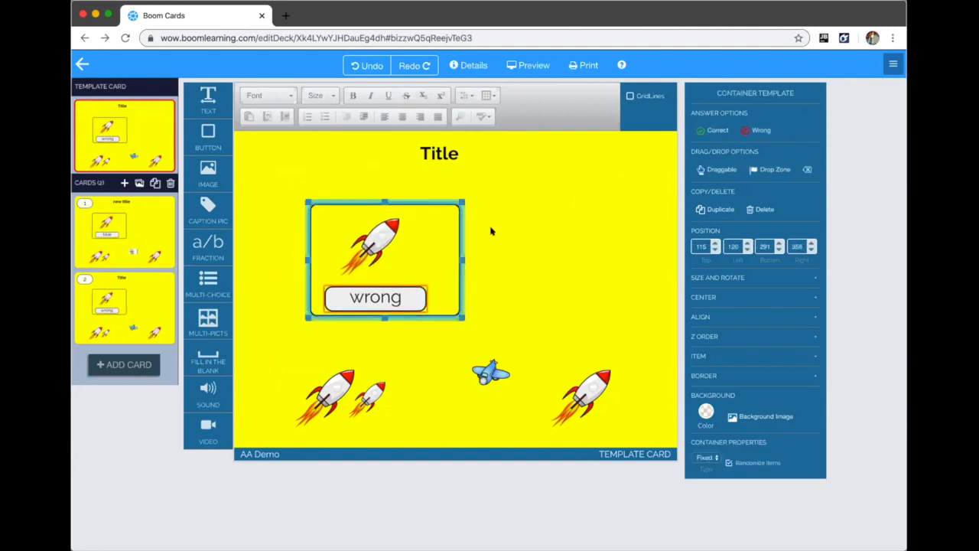
left_click(570, 283)
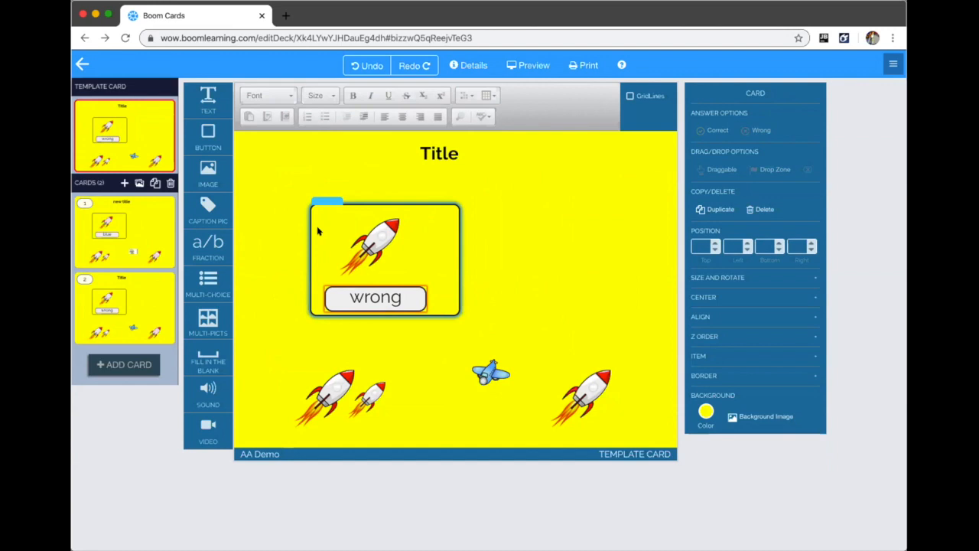
left_click_drag(319, 197, 328, 208)
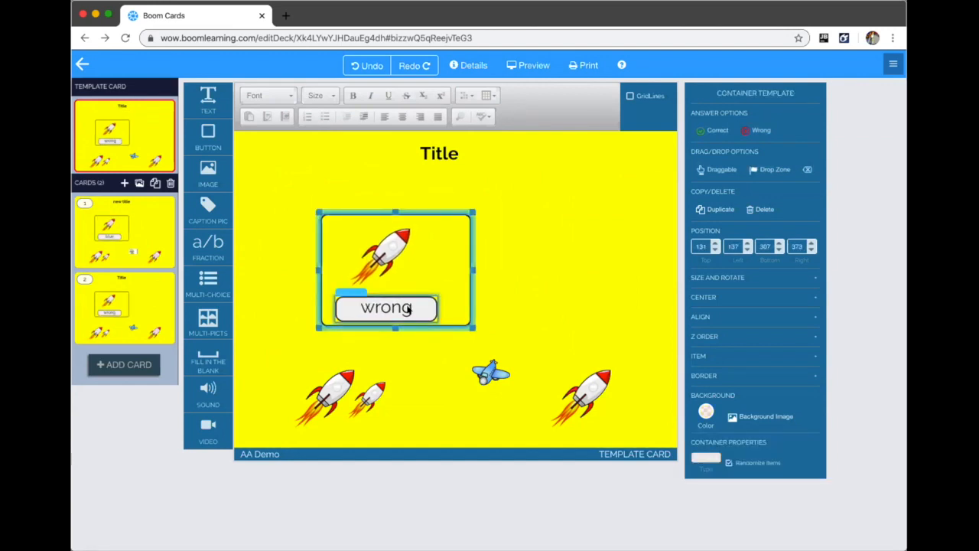
key("Delete")
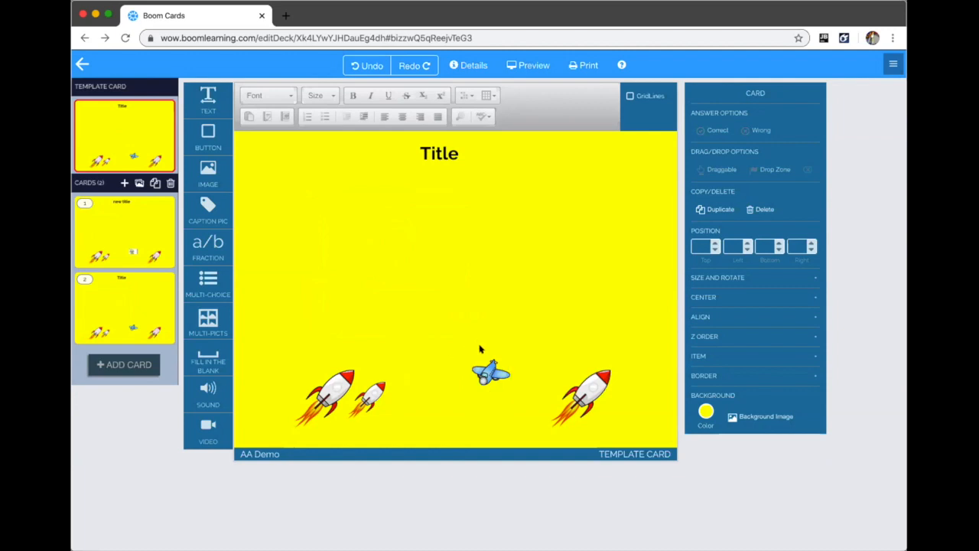
- Place the plane beside the small rocket, and mark the right-hand rocket as correct and move it to top 335, left 465
left_click_drag(490, 343, 410, 369)
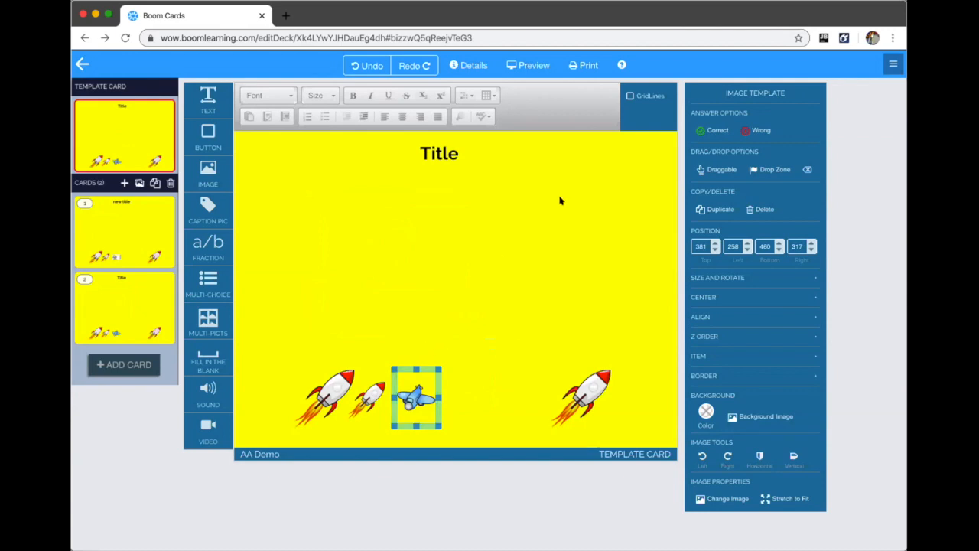
left_click(583, 380)
left_click(717, 132)
left_click_drag(569, 364, 547, 337)
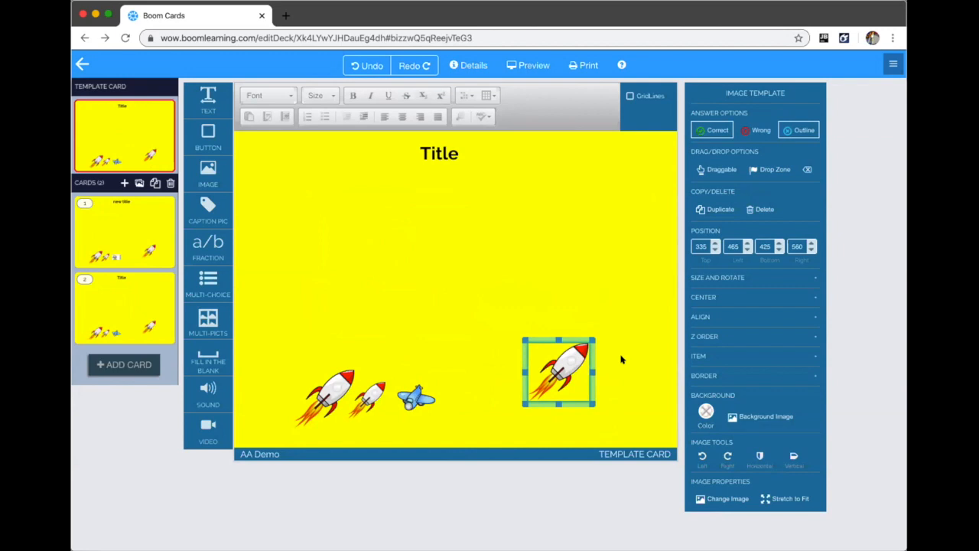
- Make the right-hand rocket a draggable item instead of a correct answer
left_click(722, 170)
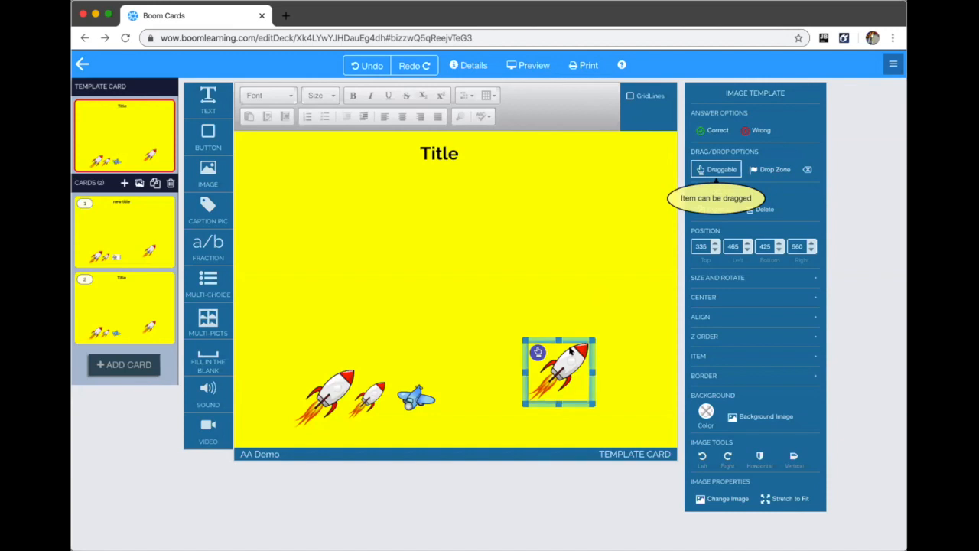
left_click(698, 131)
left_click(614, 273)
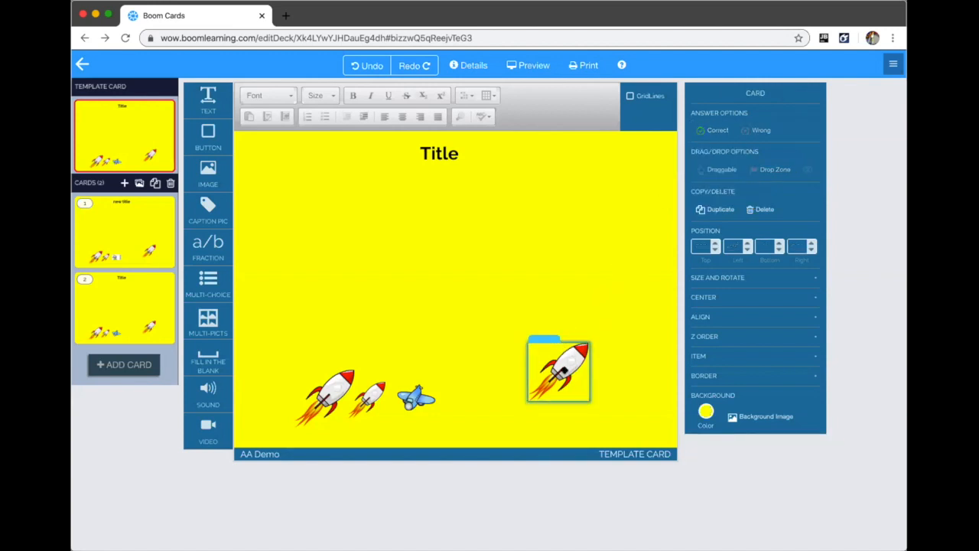
left_click(574, 370)
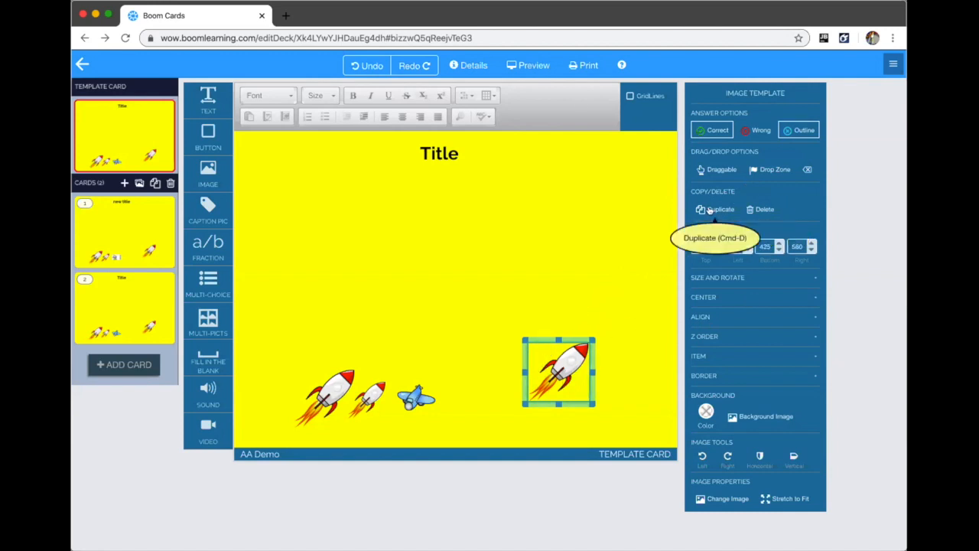
left_click(720, 168)
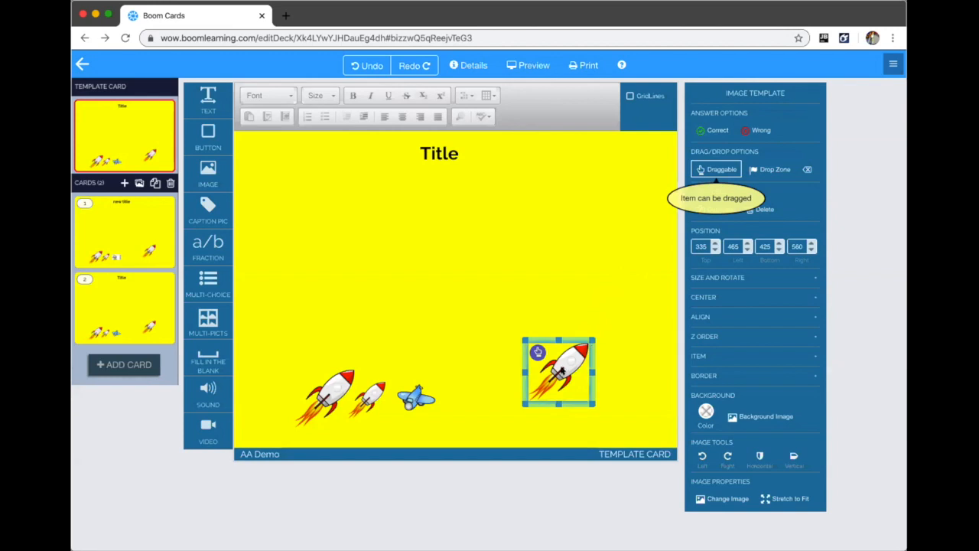
- Add a text box reading "Drop here" below the title, enlarged to about 450 wide by 227 high
left_click_drag(201, 98, 330, 192)
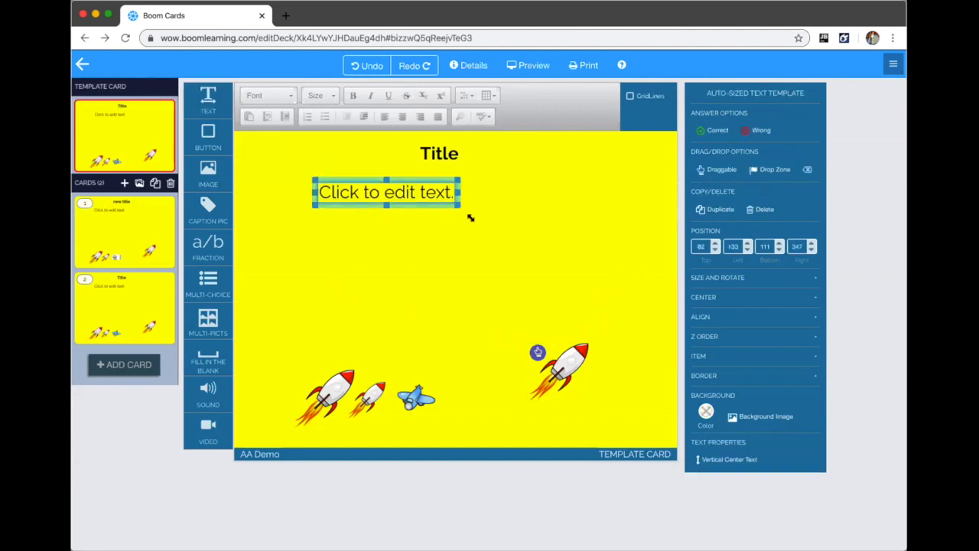
left_click_drag(470, 218, 607, 330)
left_click(367, 189)
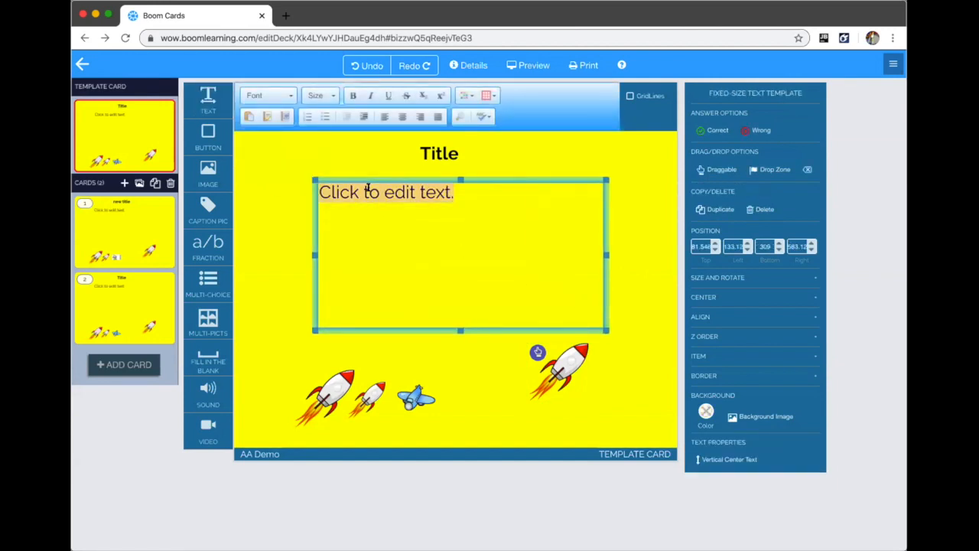
type("Drop here")
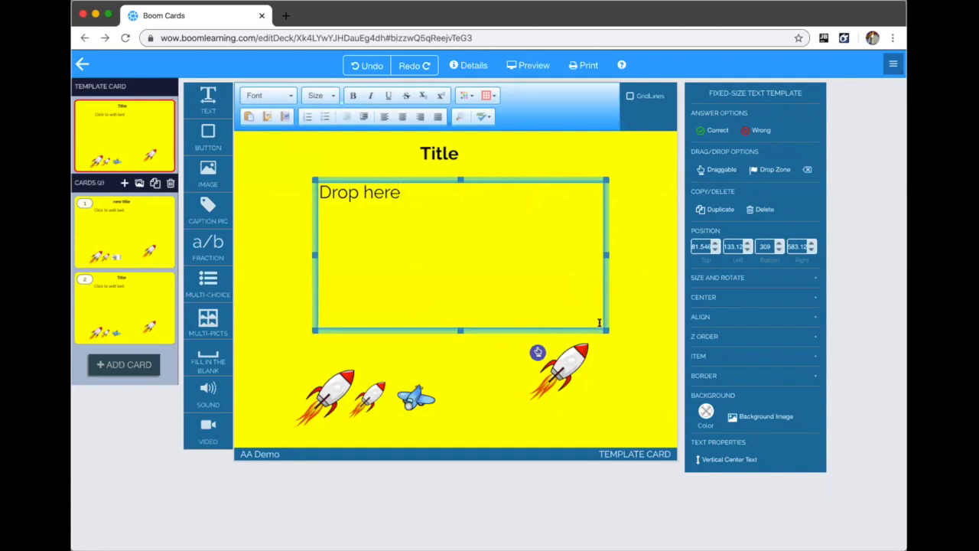
- Fill the "Drop here" box with purple #a64d79, move it to top 76, left 114 and make it a drop zone
left_click(706, 411)
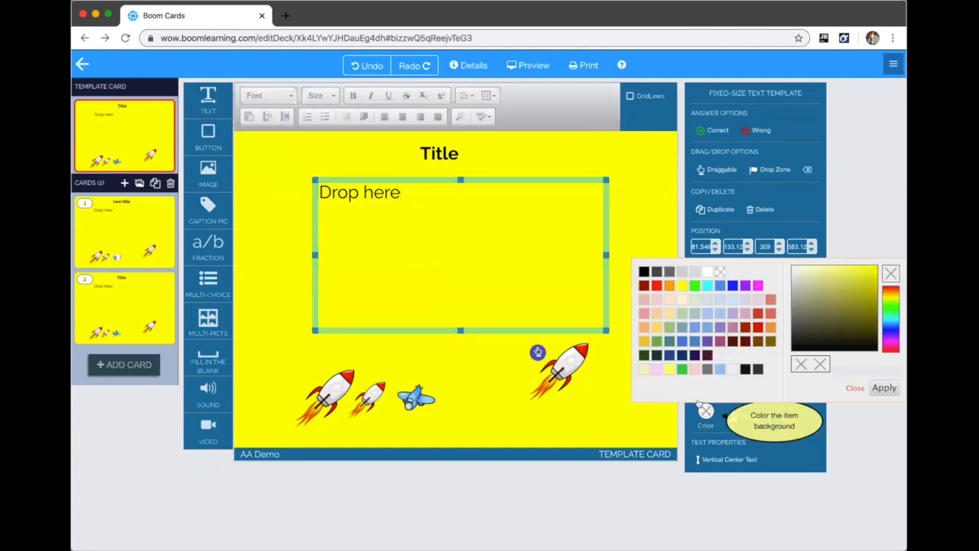
left_click(720, 340)
left_click_drag(452, 175, 433, 167)
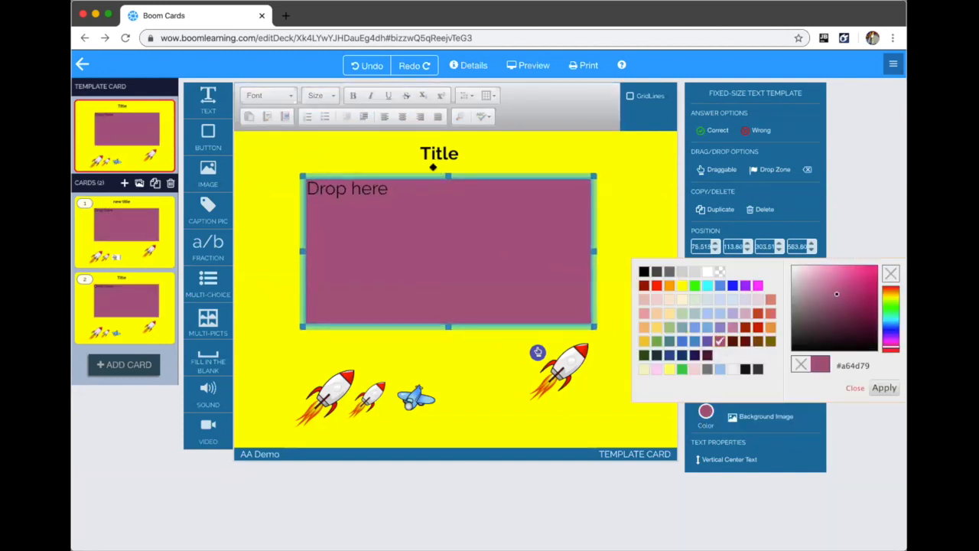
left_click(763, 169)
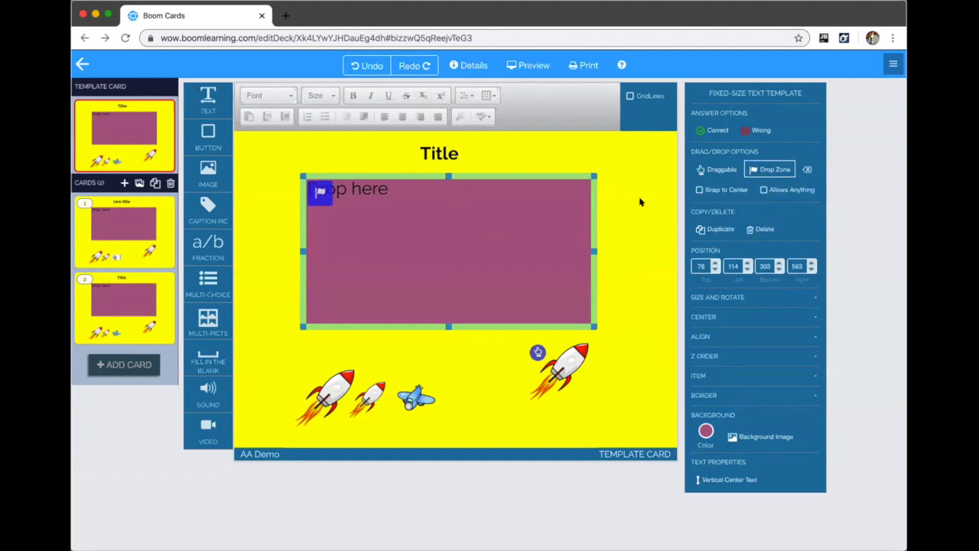
- Move the right-hand rocket down to top 357, left 466 and link it to the "Drop here" zone
left_click(623, 289)
mouse_move(545, 333)
left_mouse_down()
mouse_move(574, 340)
mouse_move(546, 350)
left_mouse_up()
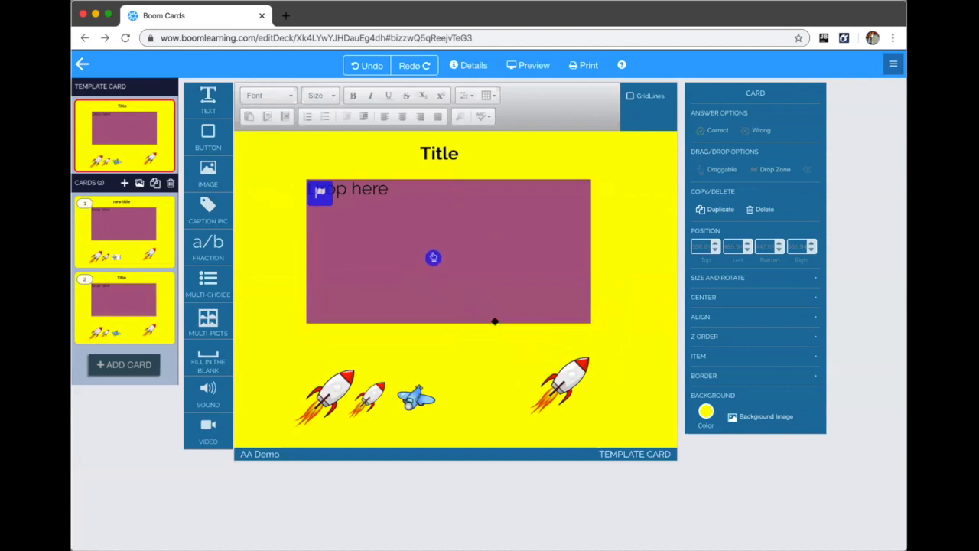
left_click_drag(304, 190, 539, 366)
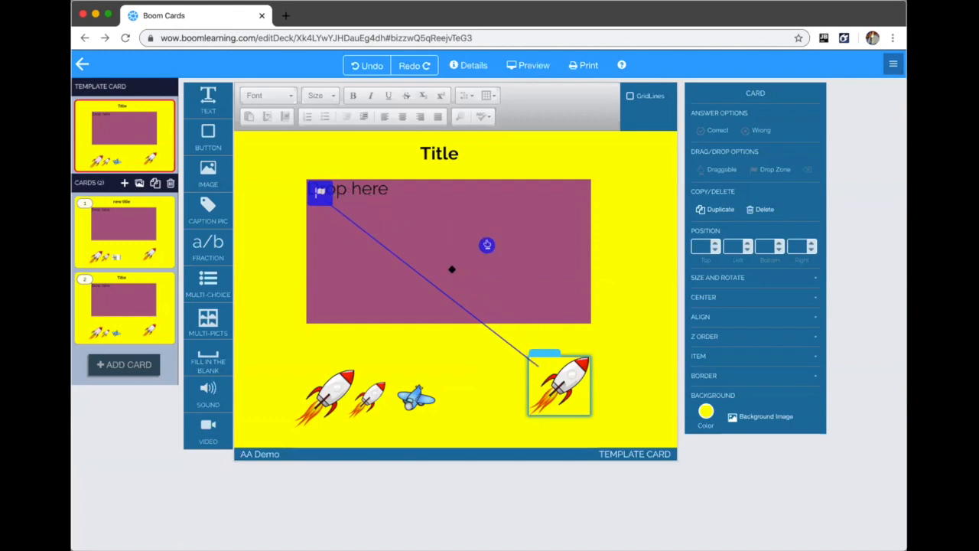
left_click(537, 366)
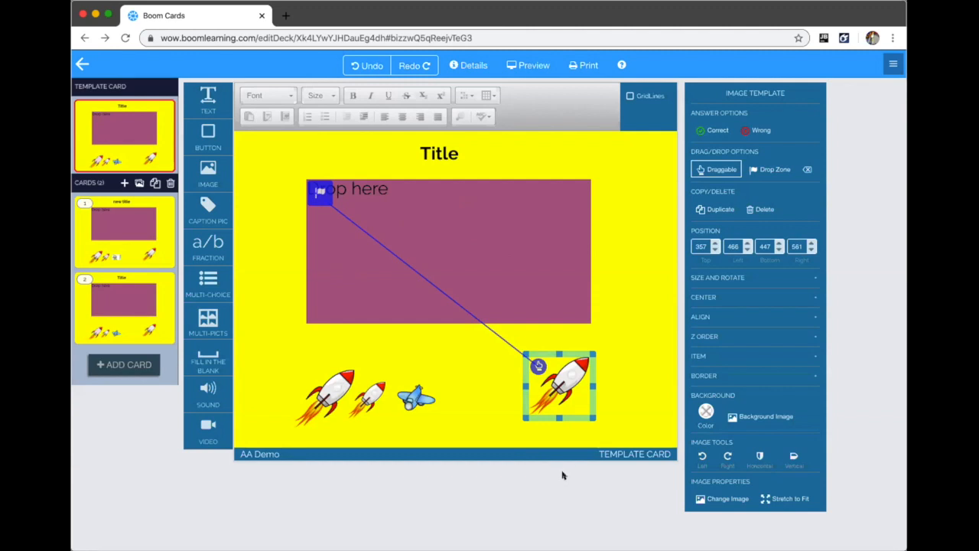
mouse_move(535, 362)
left_mouse_down()
mouse_move(383, 268)
mouse_move(491, 370)
mouse_move(535, 363)
left_mouse_up()
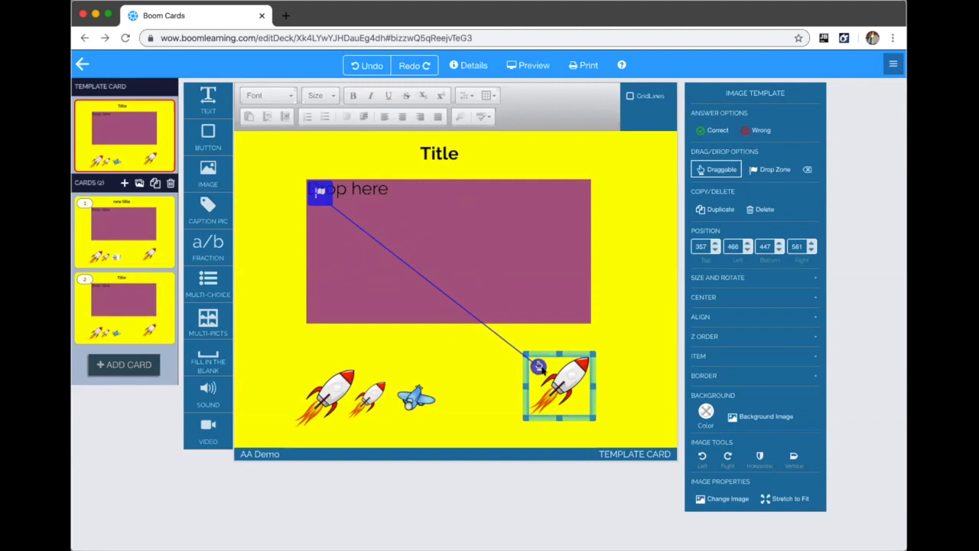
- Make the plane draggable, move it to top 380, left 332 and link it to the "Drop here" zone
left_click(325, 394)
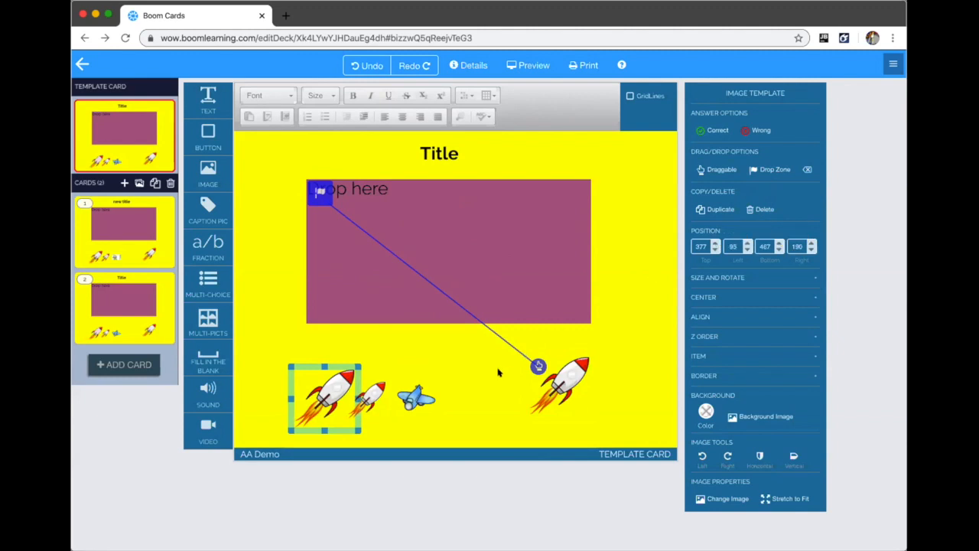
left_click(417, 396)
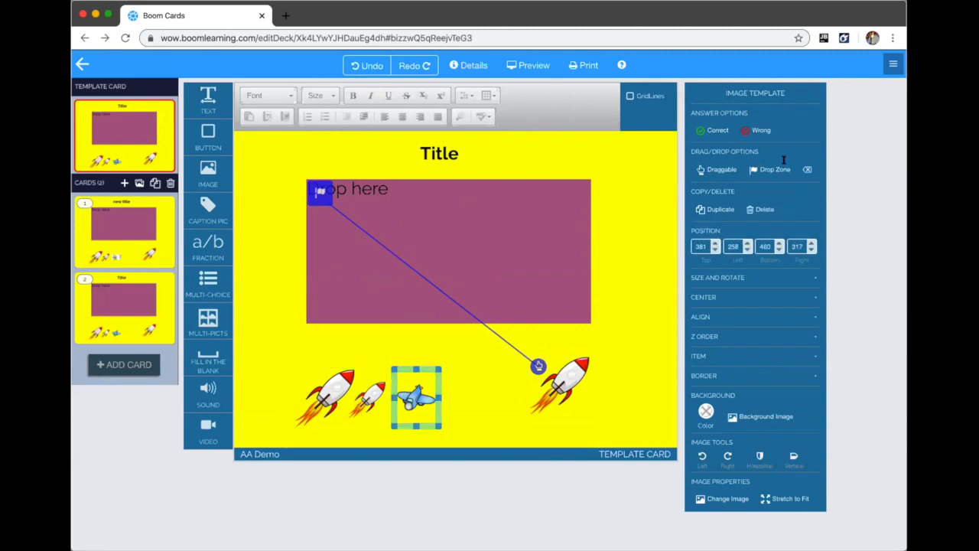
left_click(700, 168)
left_click_drag(415, 364, 460, 362)
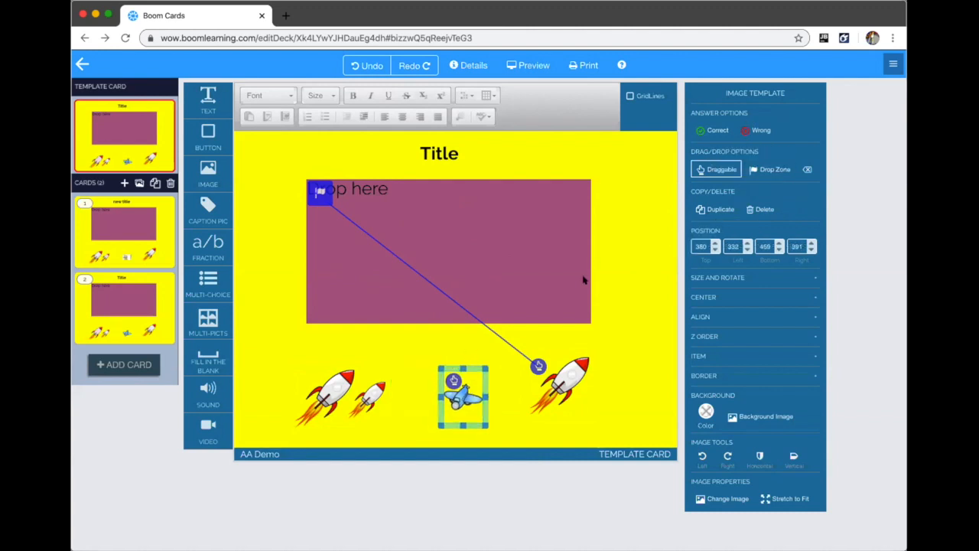
left_click_drag(453, 378, 320, 195)
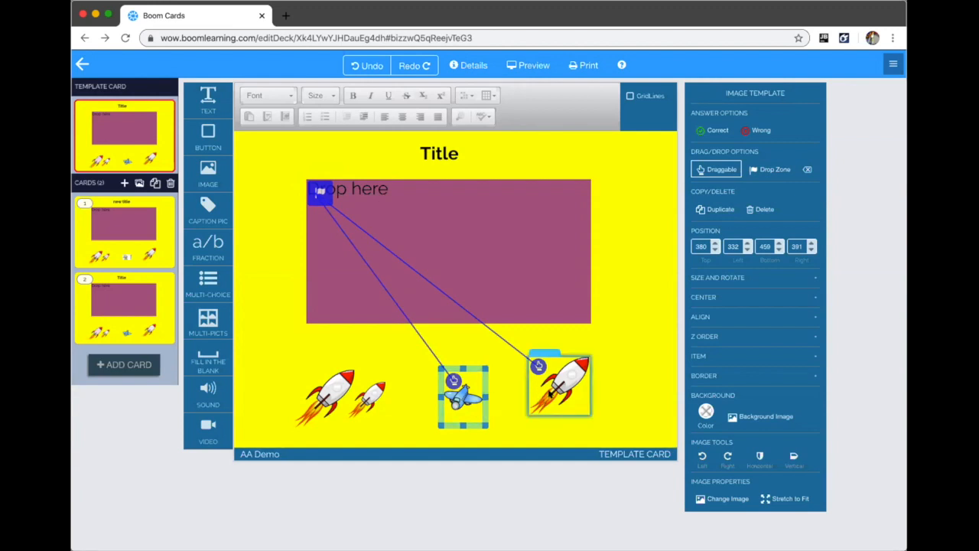
- Set the "Drop here" zone to require exactly 2 of its linked items
left_click(522, 288)
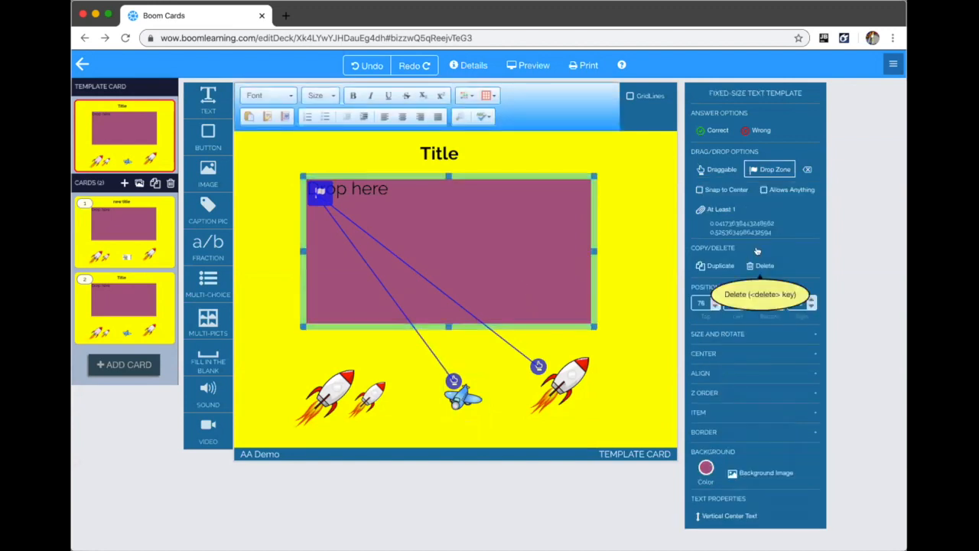
left_click(589, 240)
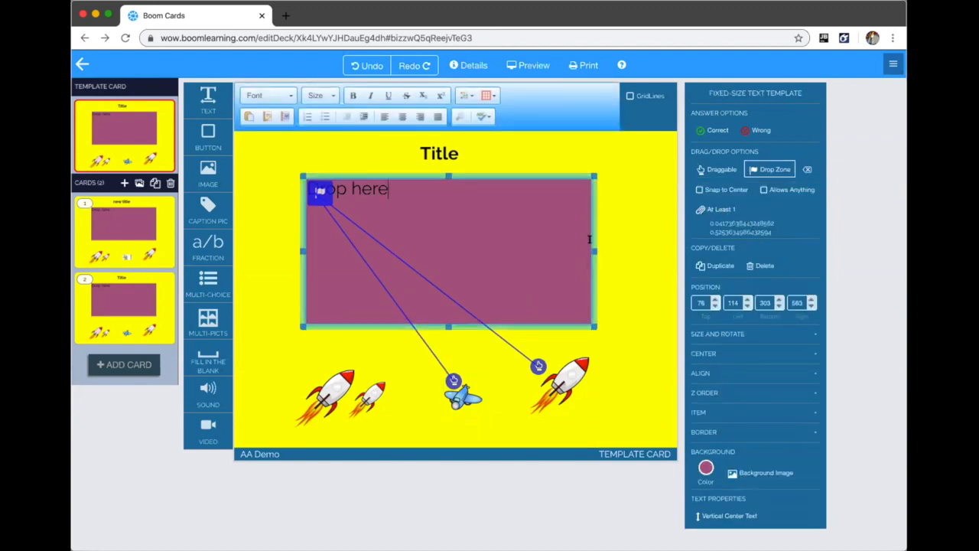
left_click(709, 210)
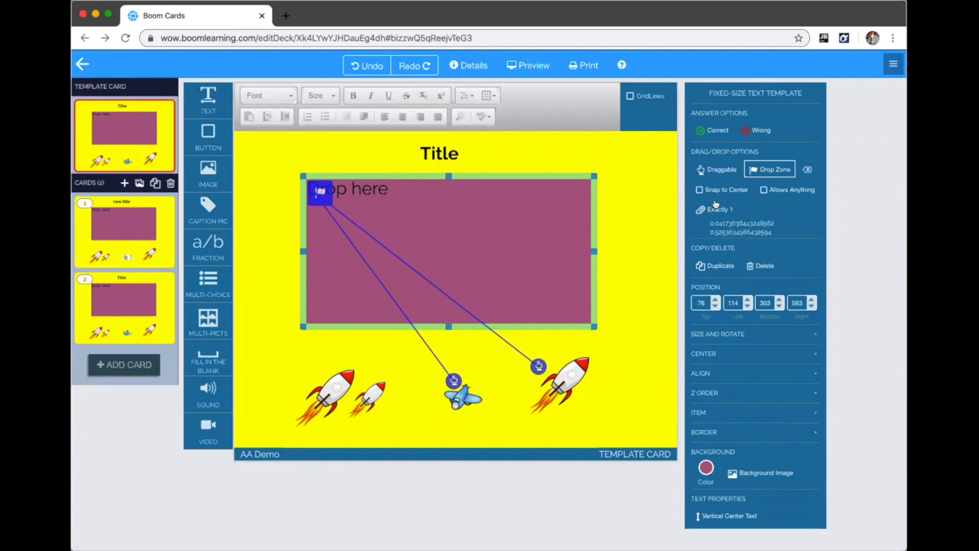
left_click(717, 206)
left_click(705, 209)
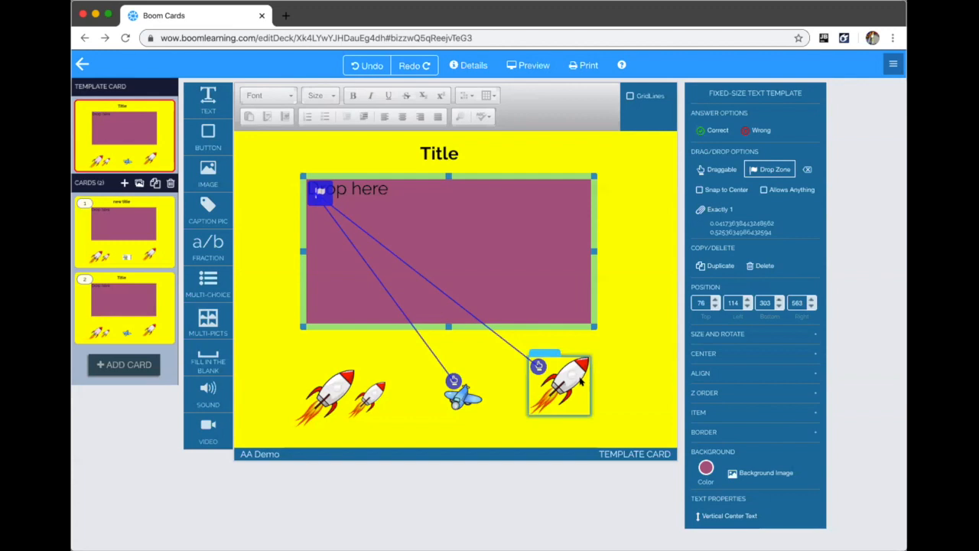
left_click(721, 210)
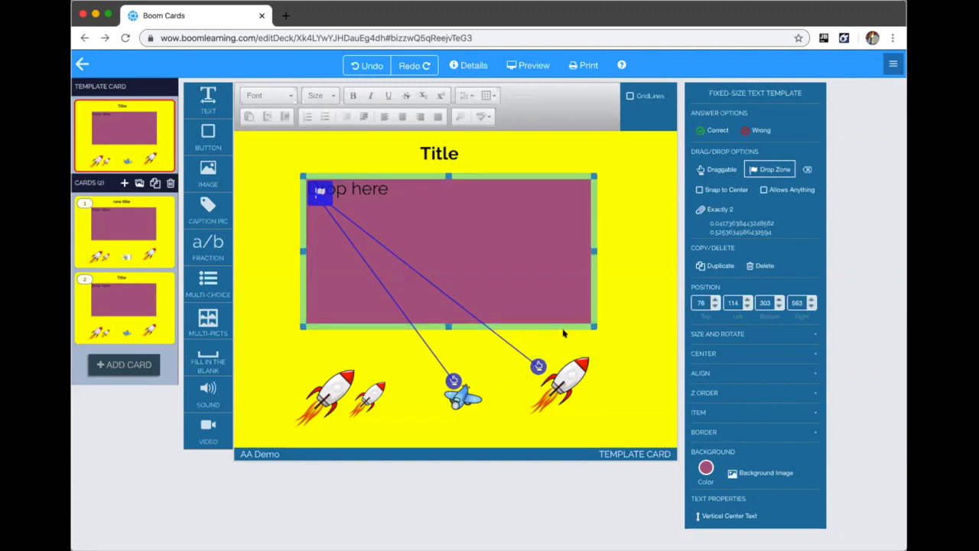
- Make the large rocket at the card's lower left draggable
left_click(329, 386)
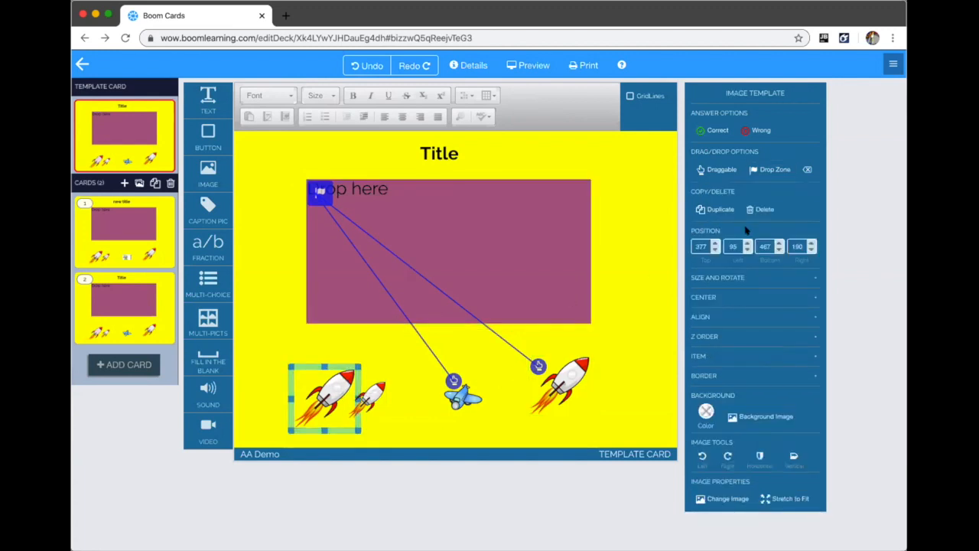
left_click(712, 167)
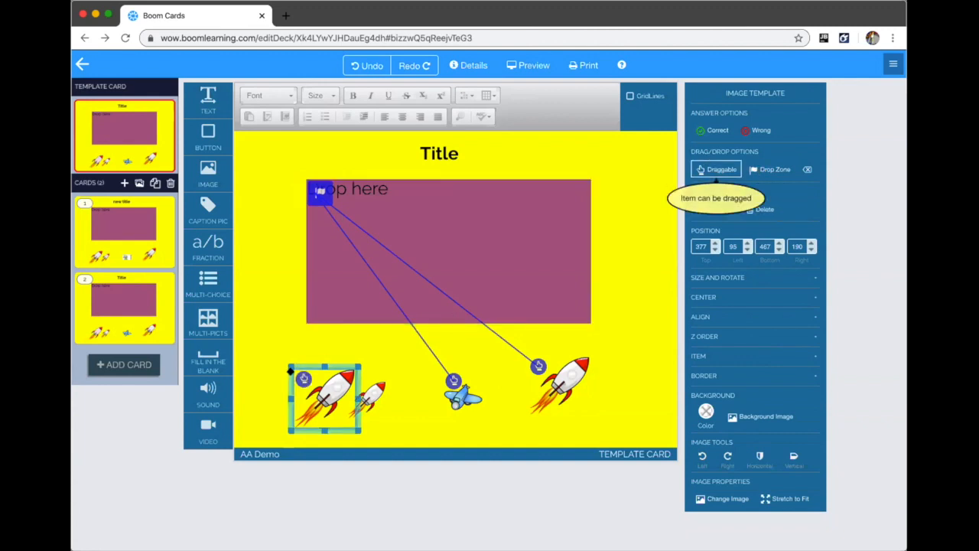
- Link the large rocket to the "Drop here" zone and move the small rocket to top 401, left 228
left_click_drag(301, 375, 320, 193)
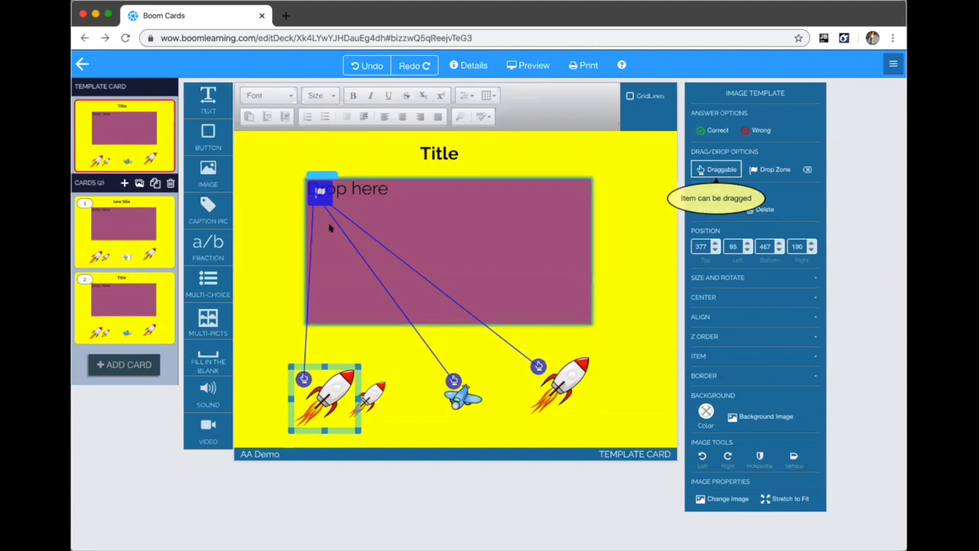
left_click(520, 278)
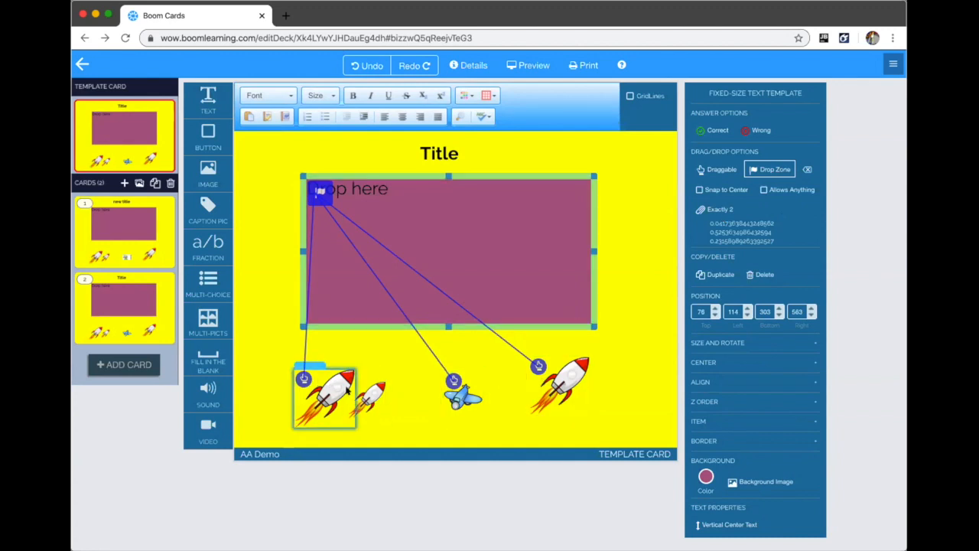
left_click_drag(389, 362, 397, 381)
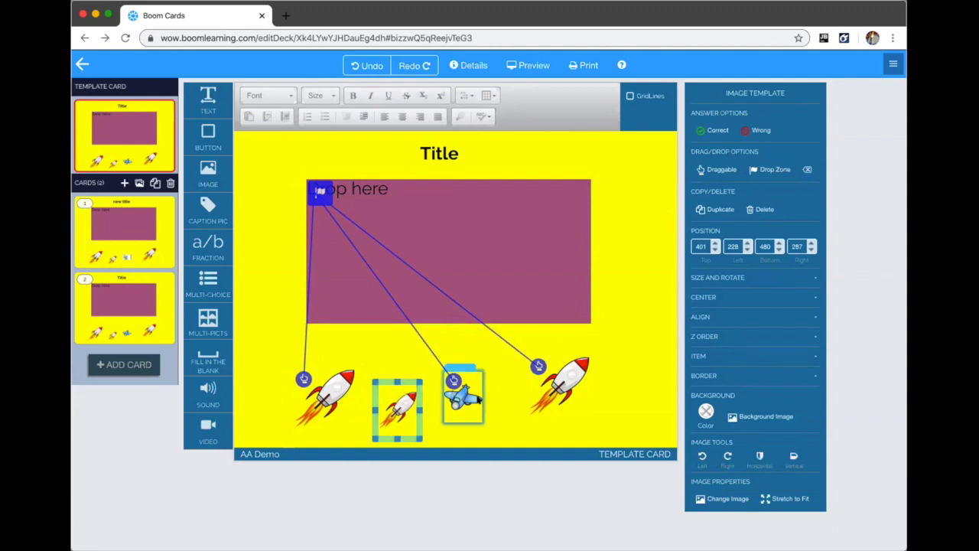
- Delete the linked rocket right of the plane and set the "Drop here" zone to require exactly 3 linked items
left_click(560, 384)
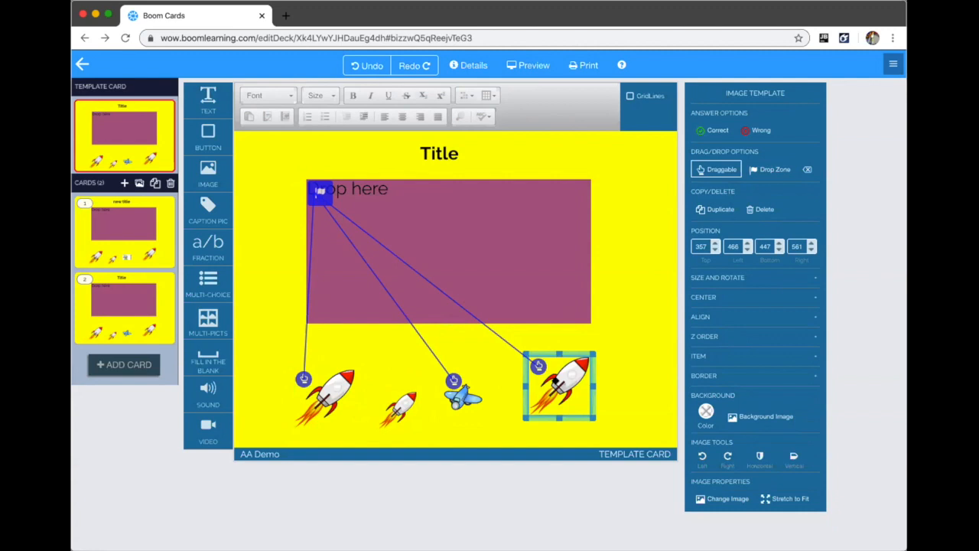
key("Delete")
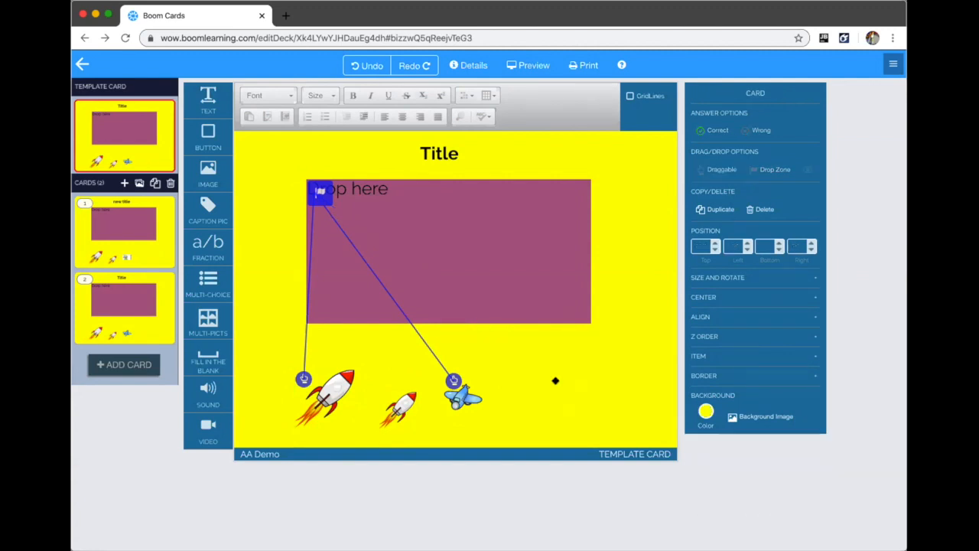
left_click(511, 248)
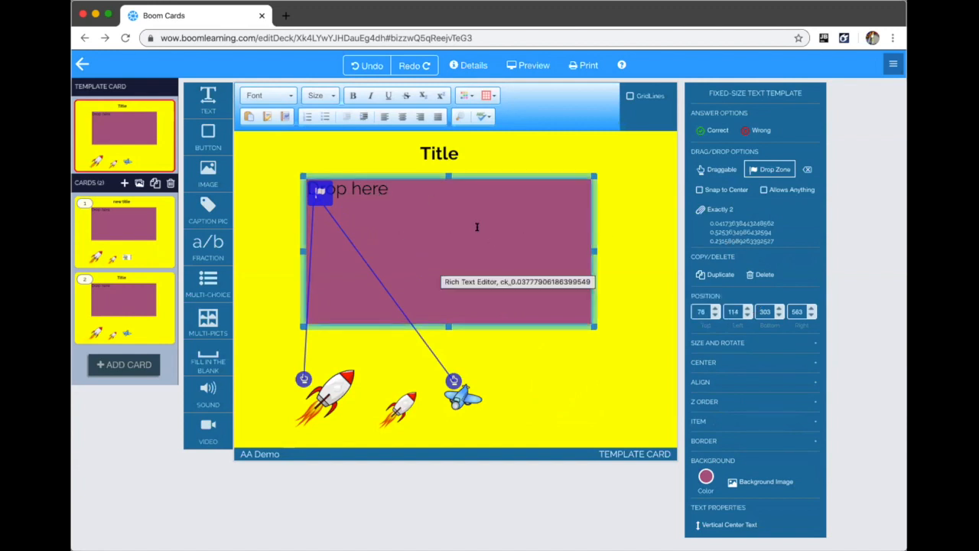
left_click(717, 206)
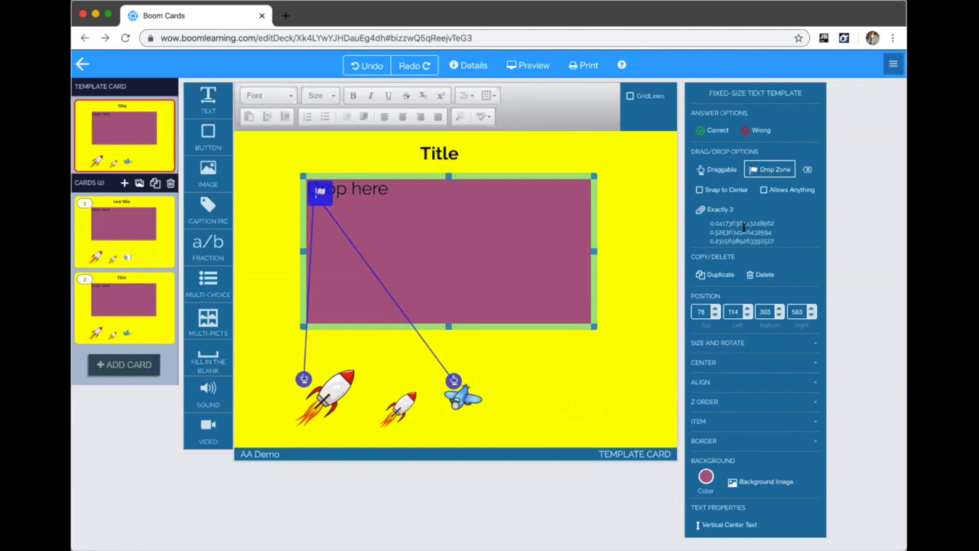
- Clear the "Drop here" zone's links and link only the large rocket to it
left_click(806, 168)
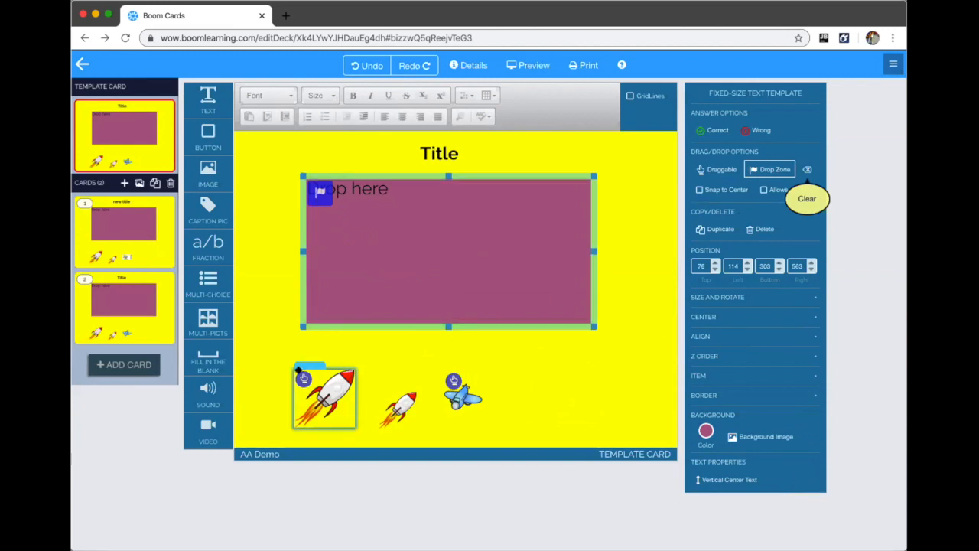
left_click_drag(304, 378, 319, 191)
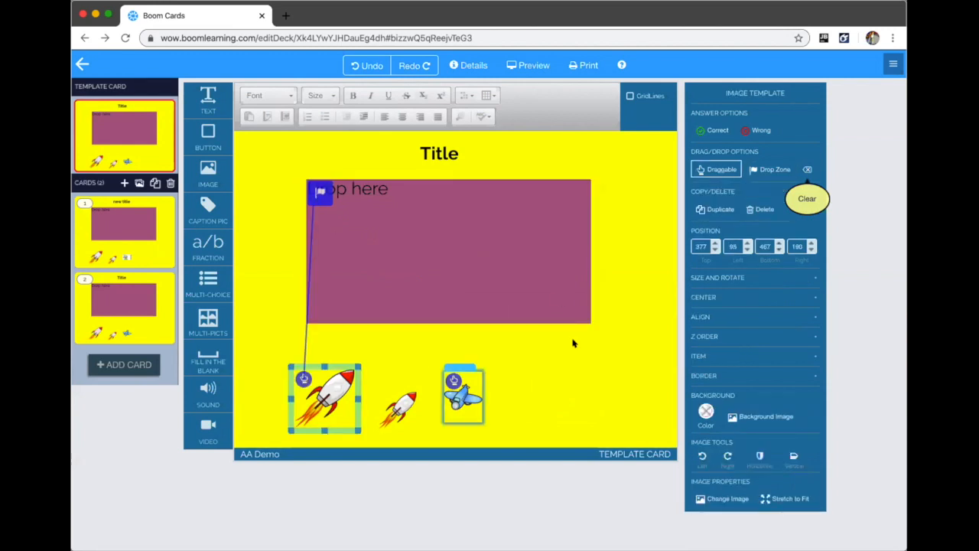
- Round the corners of the "Drop here" zone with a border radius of 121
left_click(541, 236)
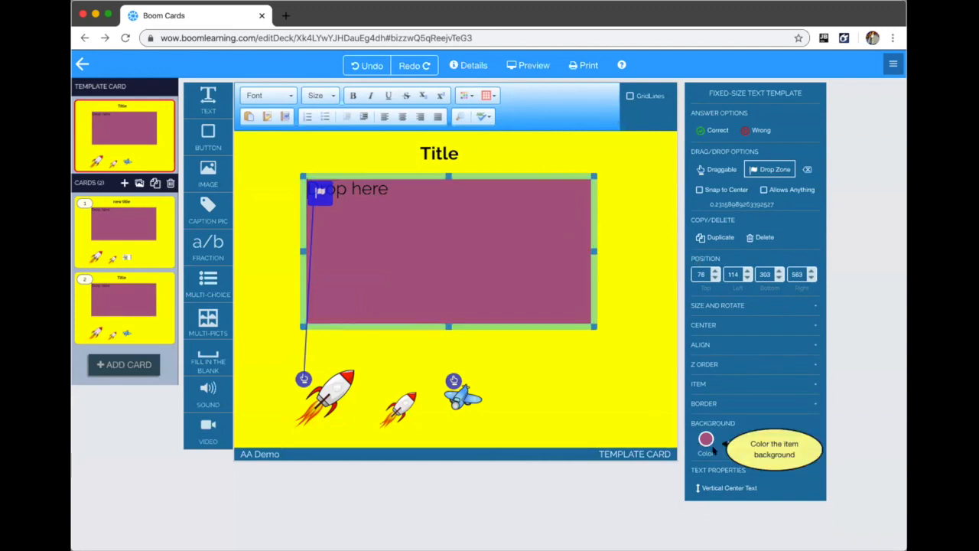
left_click(738, 404)
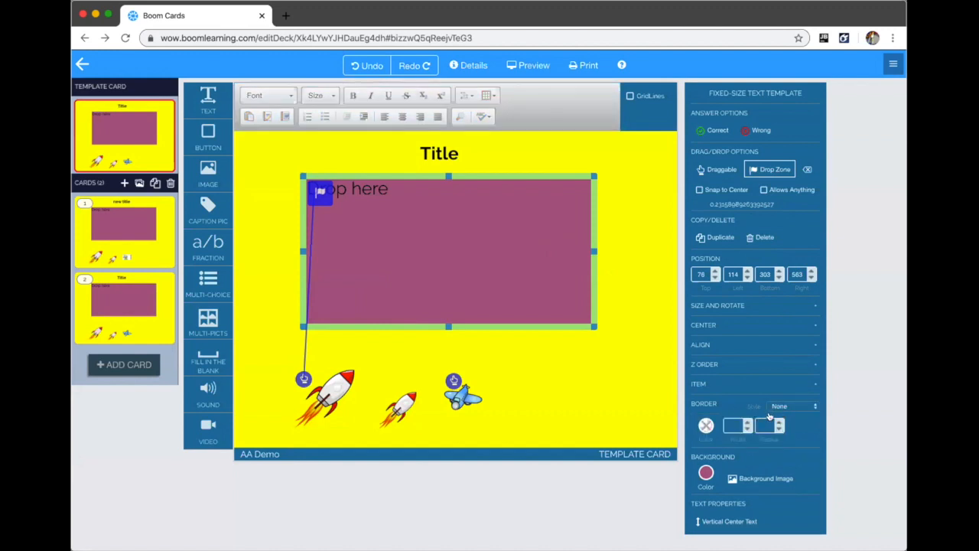
type("1")
key("Up")
key("Up")
key("Up")
key("Up")
key("Up")
key("Up")
key("Up")
key("Up")
key("Up")
key("Up")
key("Up")
key("Up")
key("Up")
key("Up")
key("Up")
key("Up")
key("Up")
key("Up")
key("Up")
key("Up")
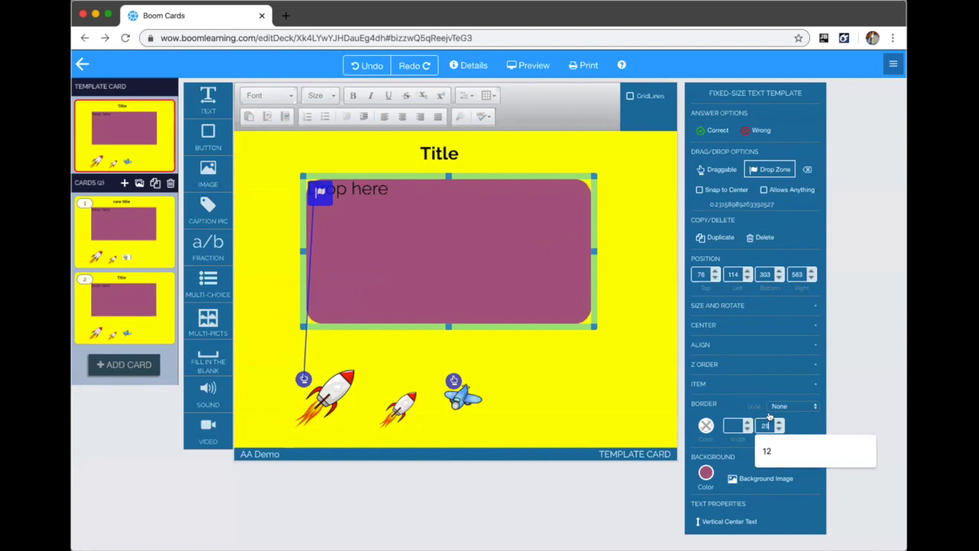
key("Up")
key("Up")
key("Up")
key("Up")
key("Up")
key("Up")
key("Up")
key("Up")
key("Up")
key("Up")
key("Up")
key("Up")
key("Up")
key("Up")
key("Up")
key("Up")
key("Up")
key("Up")
key("Up")
key("Up")
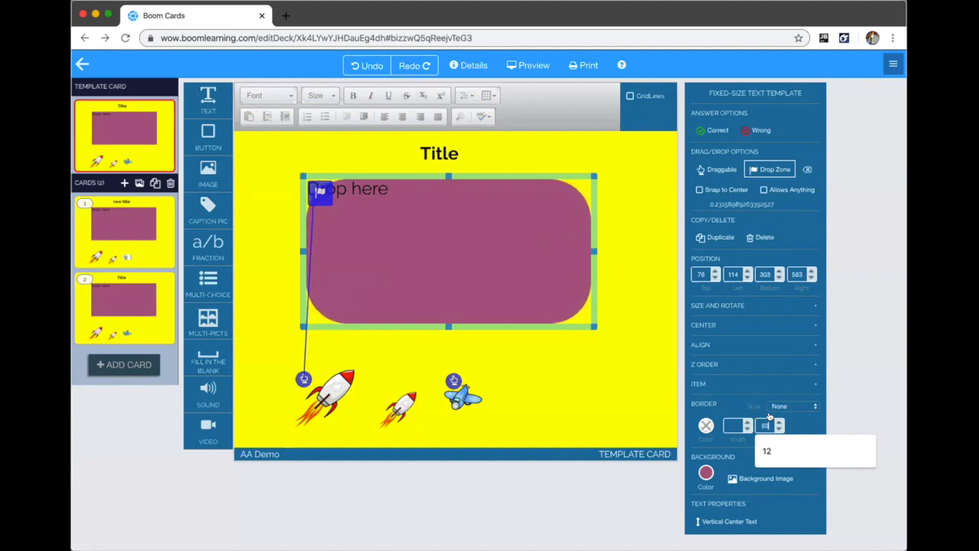
key("Up")
key("Up")
key("Up")
key("Up")
key("Up")
key("Up")
key("Up")
key("Up")
key("Up")
key("Up")
key("Up")
key("Up")
key("Up")
key("Up")
key("Up")
key("Up")
key("Up")
key("Up")
key("Up")
key("Up")
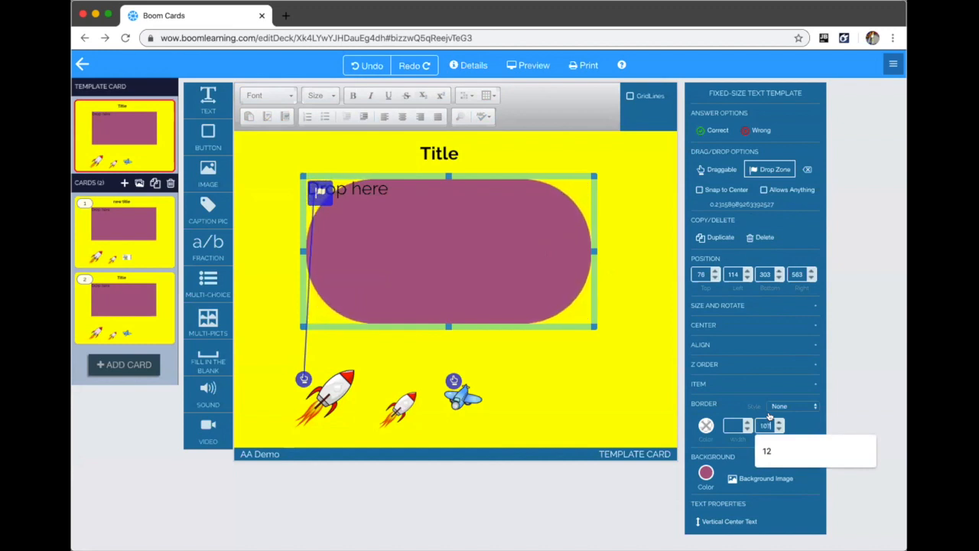
- Narrow the "Drop here" zone and move it to top 80, left 249
left_click_drag(594, 251, 492, 243)
left_click_drag(431, 177, 522, 176)
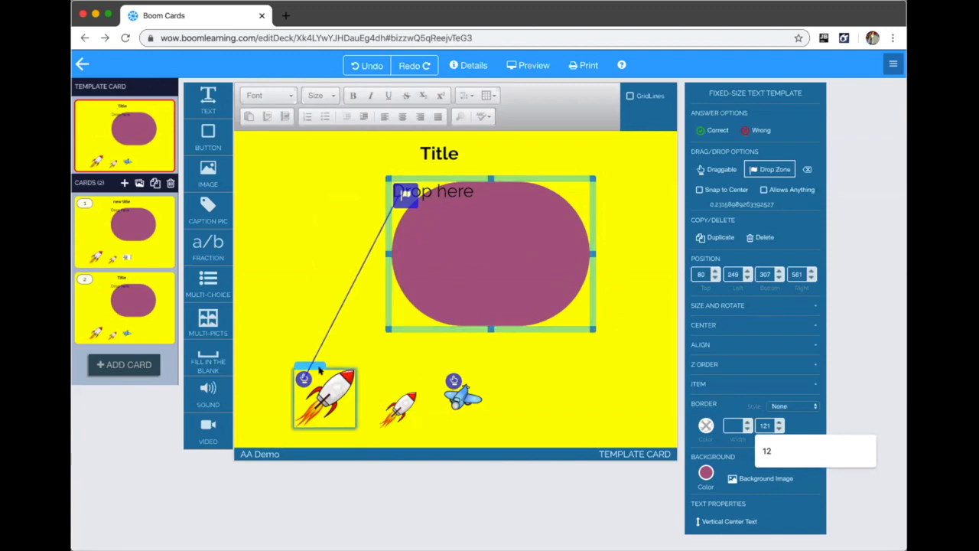
- Stretch the large rocket's frame across the lower part of the card, try it out in the preview and return to the editor
left_click_drag(348, 424, 606, 441)
left_click(529, 65)
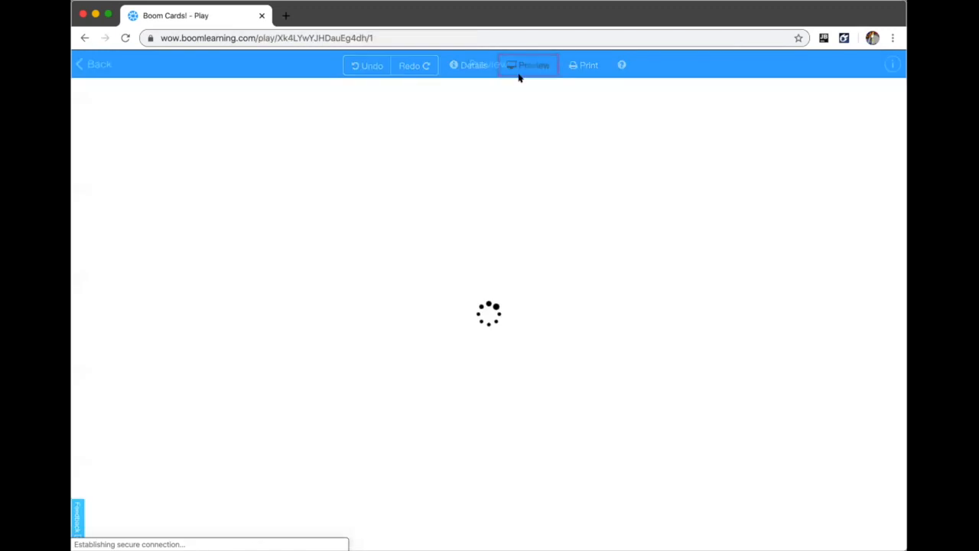
left_click_drag(462, 435, 413, 325)
left_click_drag(462, 412, 429, 348)
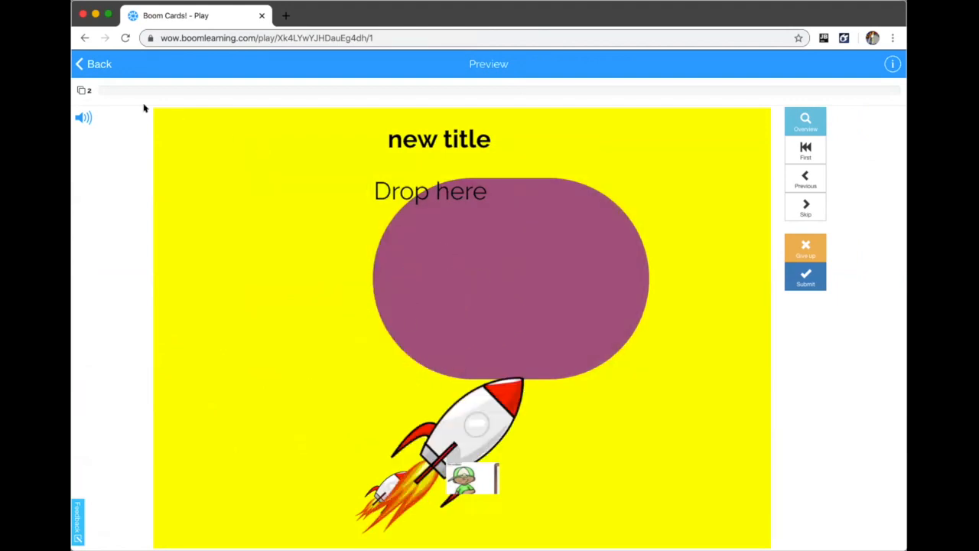
left_click(98, 63)
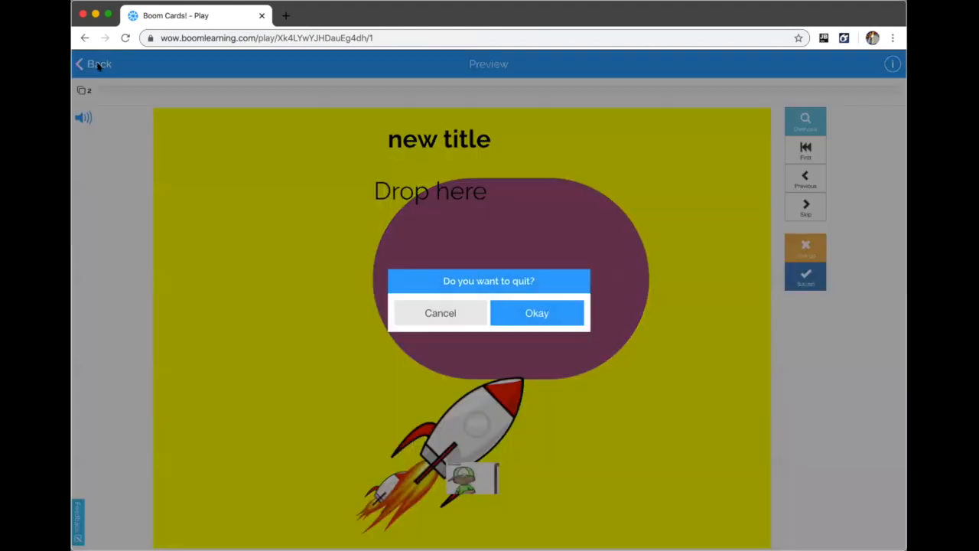
left_click(531, 312)
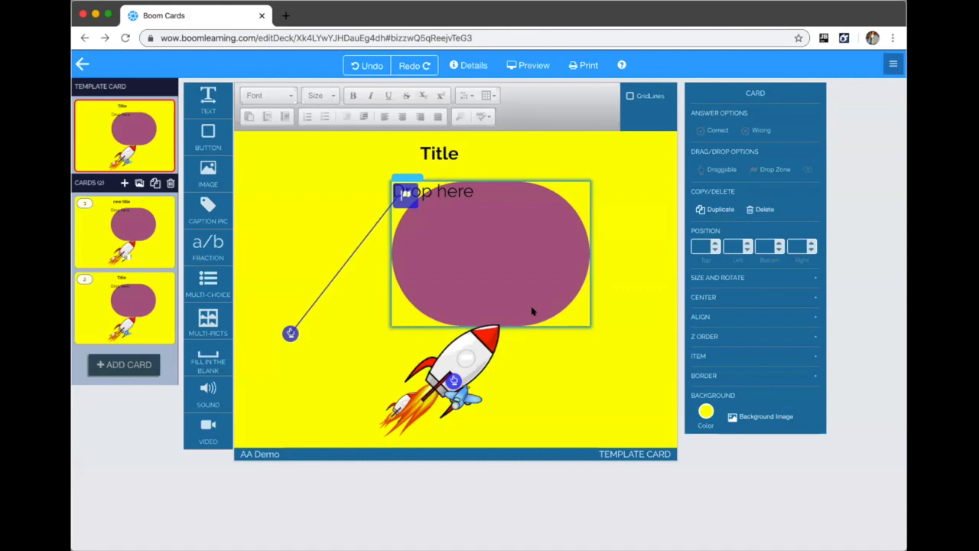
- Shrink the large rocket's frame to span from about top 342 to 484 and left 74 to 205
left_click(464, 349)
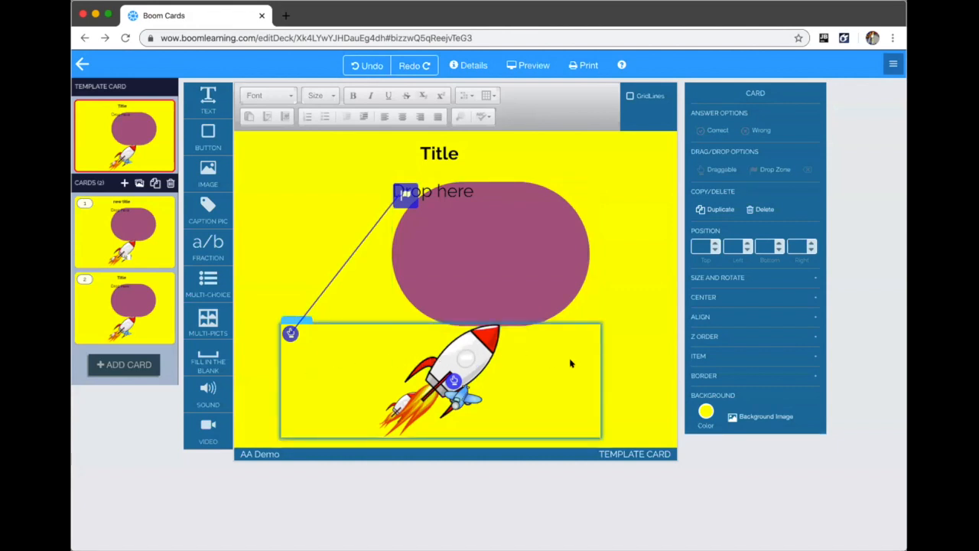
left_click(601, 379)
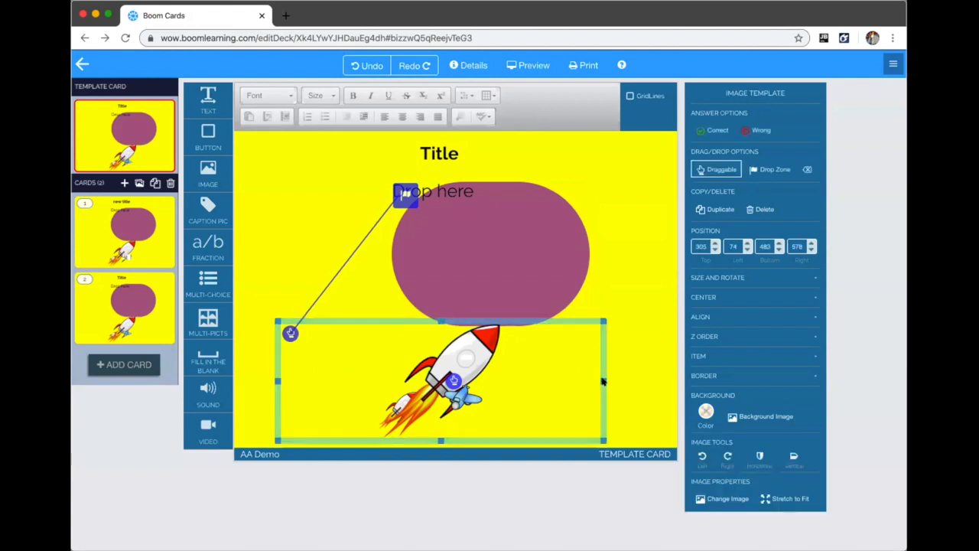
left_click_drag(601, 380, 390, 371)
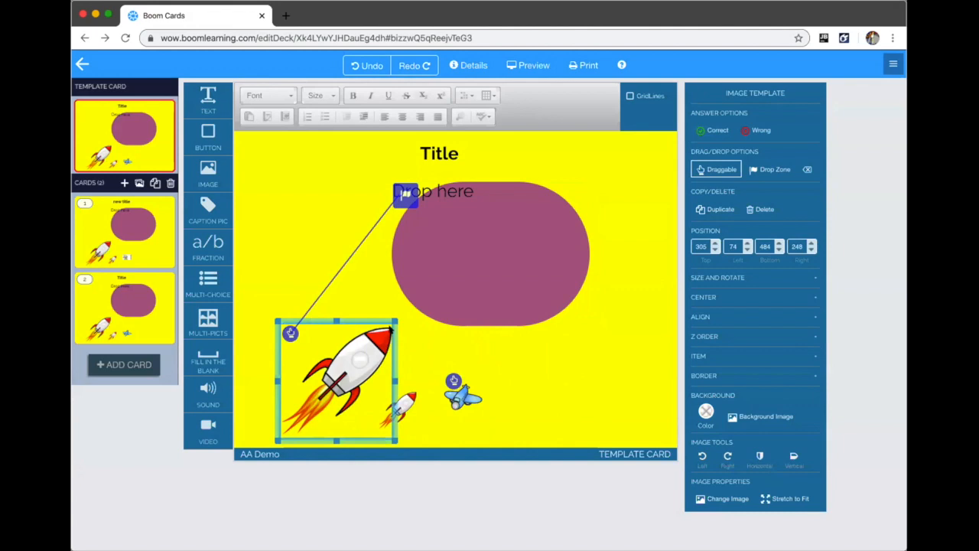
left_click_drag(390, 321, 370, 337)
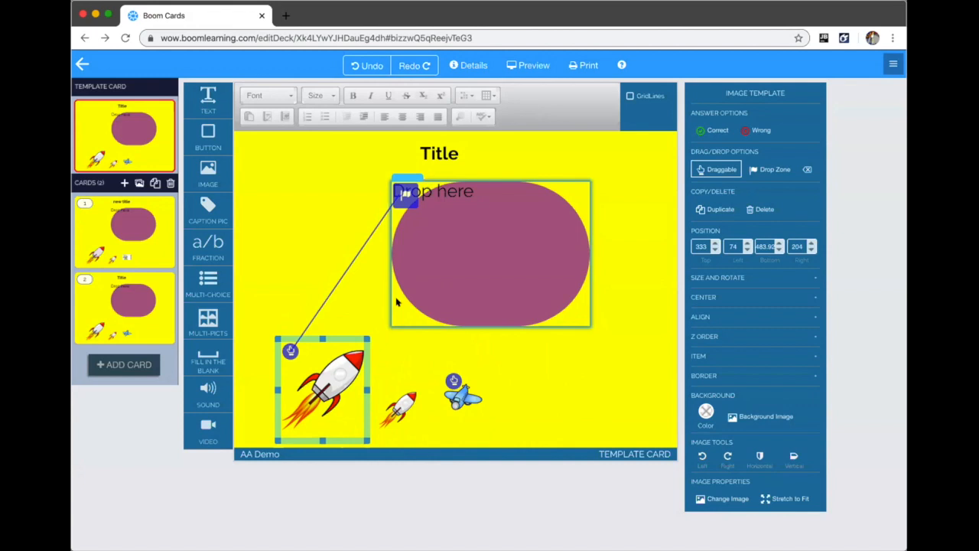
left_click_drag(318, 333, 320, 340)
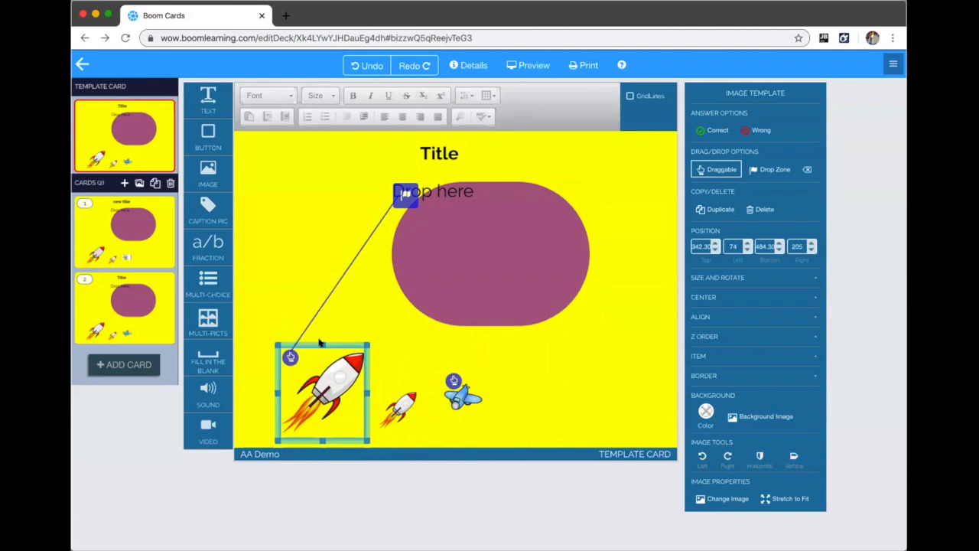
- Preview the card, test moving the large rocket into and out of the drop zone, and return to the editor
left_click(533, 65)
left_click_drag(297, 452, 477, 269)
left_click_drag(502, 329, 341, 423)
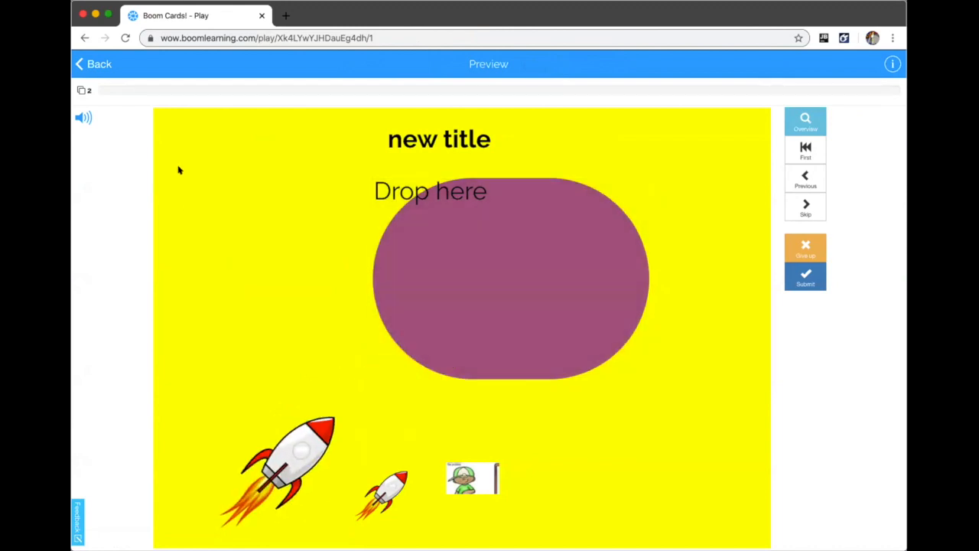
left_click(95, 61)
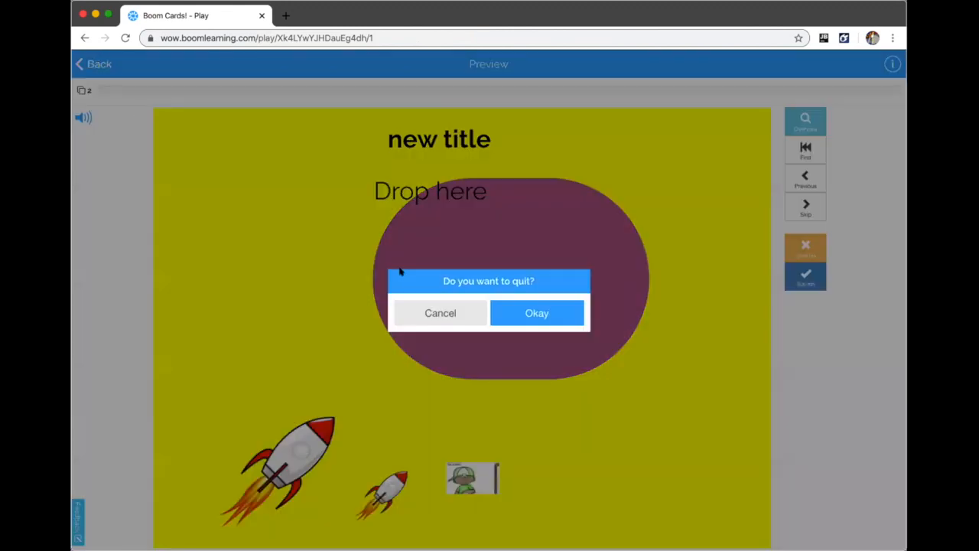
left_click(528, 314)
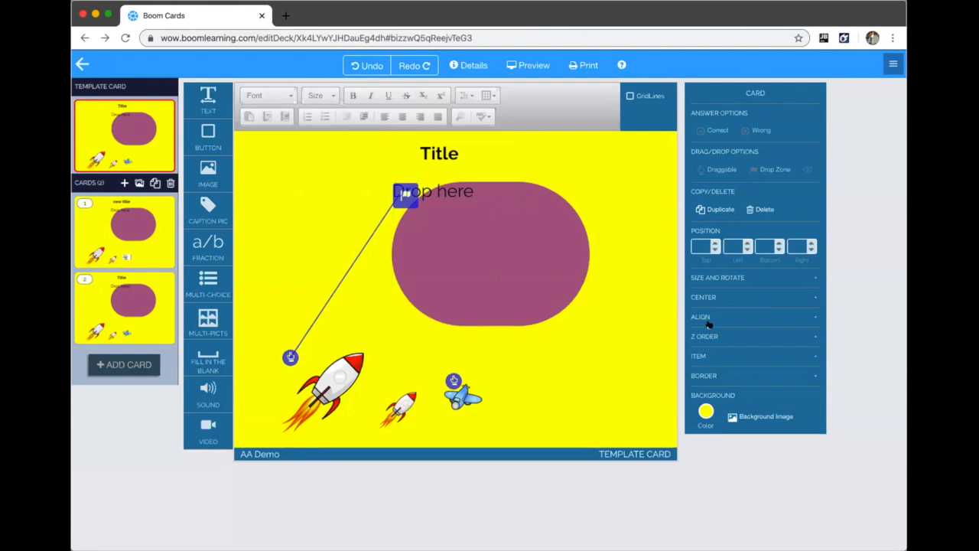
- Resize the large rocket to about 214 by 186 and position it at about top 219, left 89
left_click(716, 276)
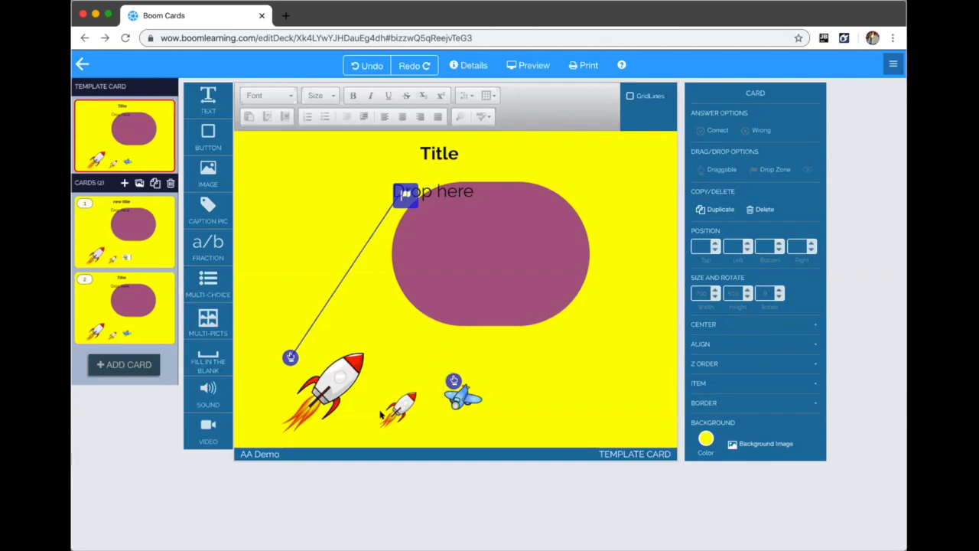
left_click(321, 349)
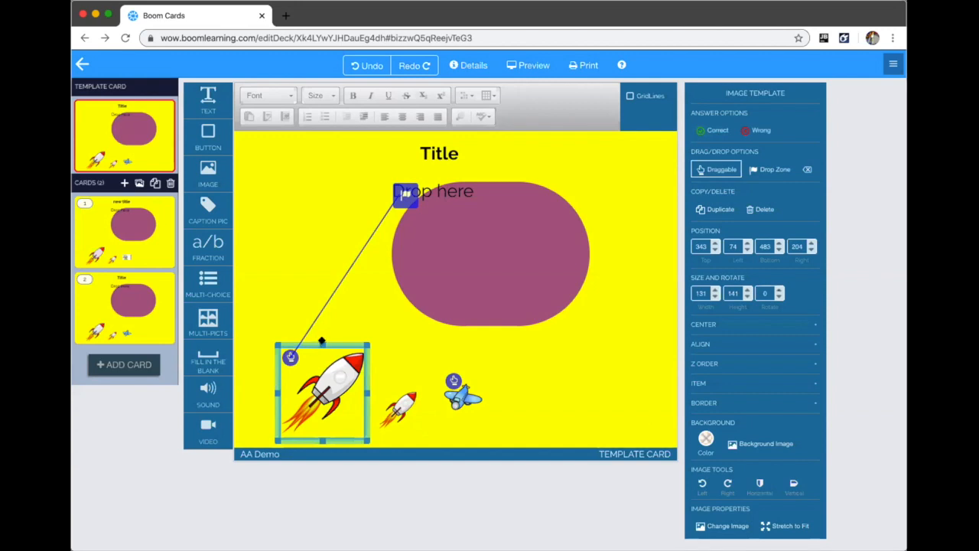
left_click_drag(366, 343, 610, 155)
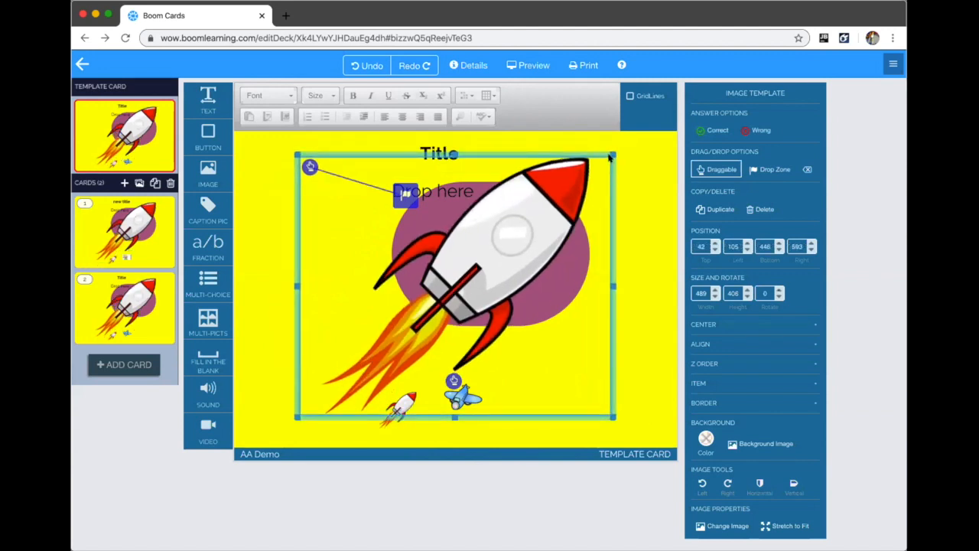
left_click_drag(611, 152, 480, 253)
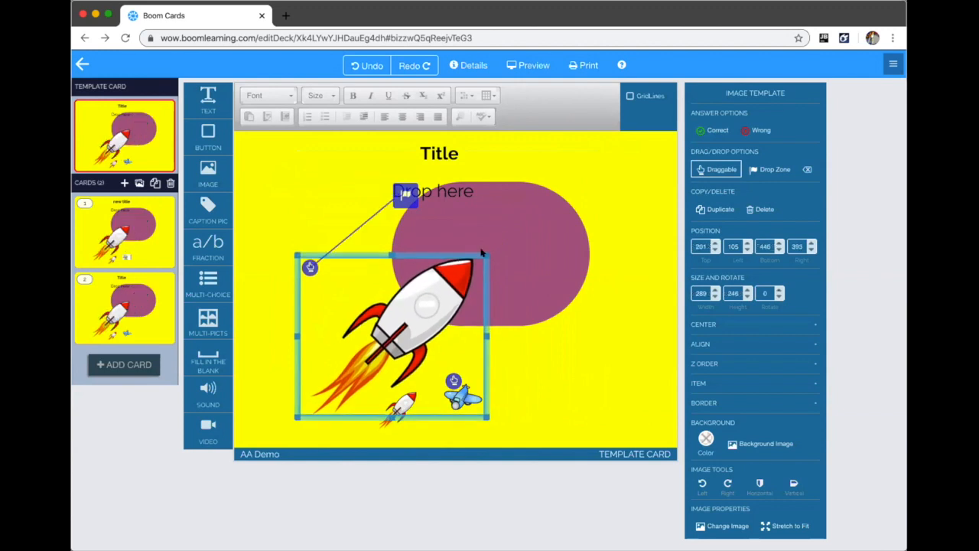
left_click_drag(541, 238, 457, 251)
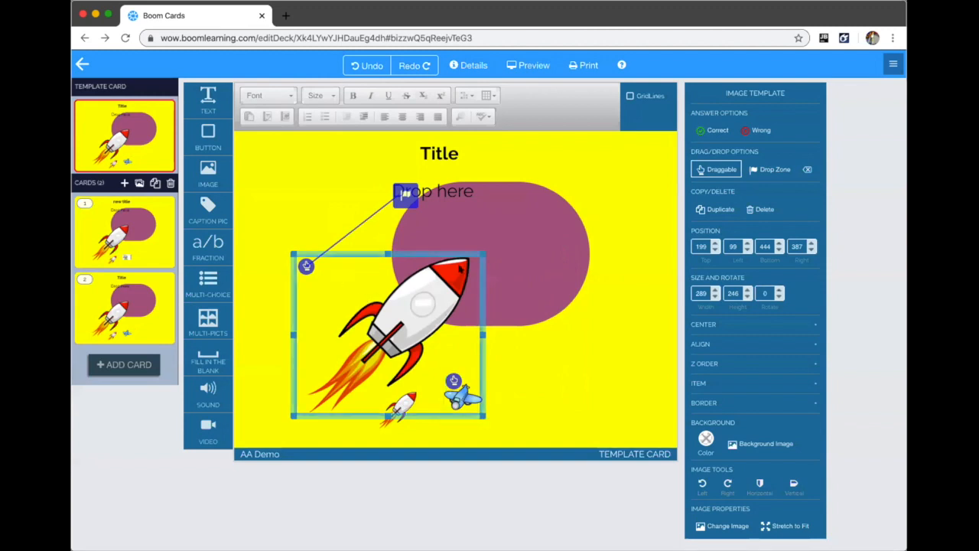
left_click_drag(482, 254, 429, 267)
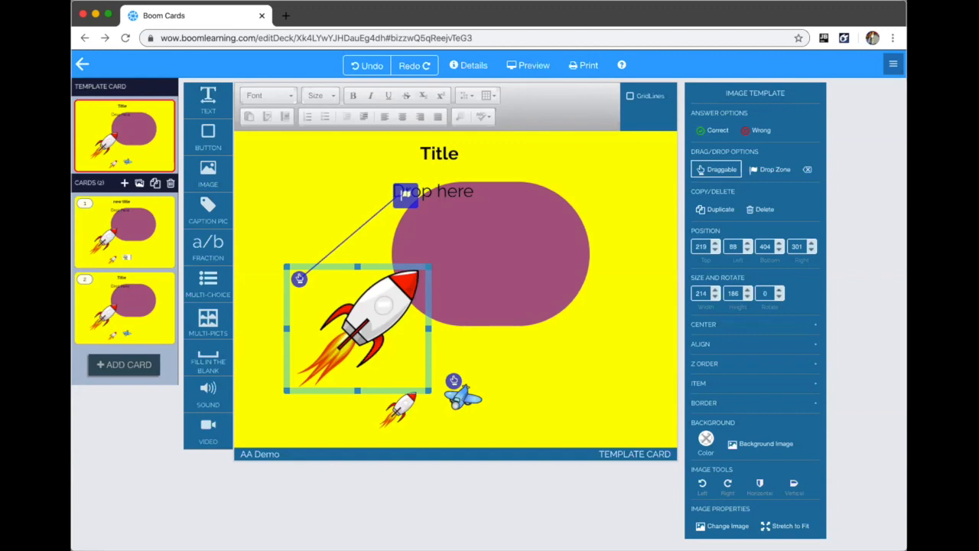
- Add a 320-wide video over the lower right of the "Drop here" zone, try 34534 as its ID, and cancel to keep the default video
left_click_drag(208, 428, 461, 261)
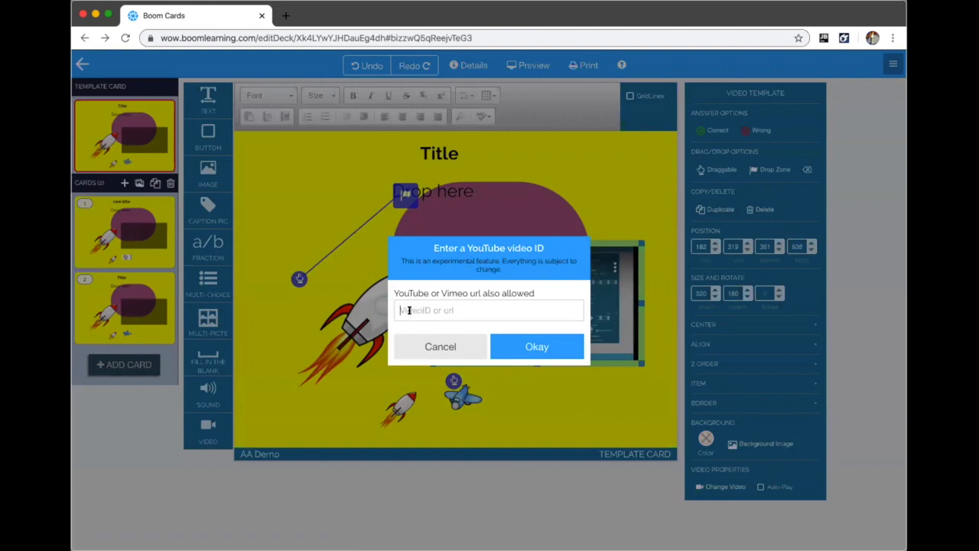
left_click(459, 309)
type("34534")
type("v=")
key("BackSpace")
key("BackSpace")
left_click(481, 344)
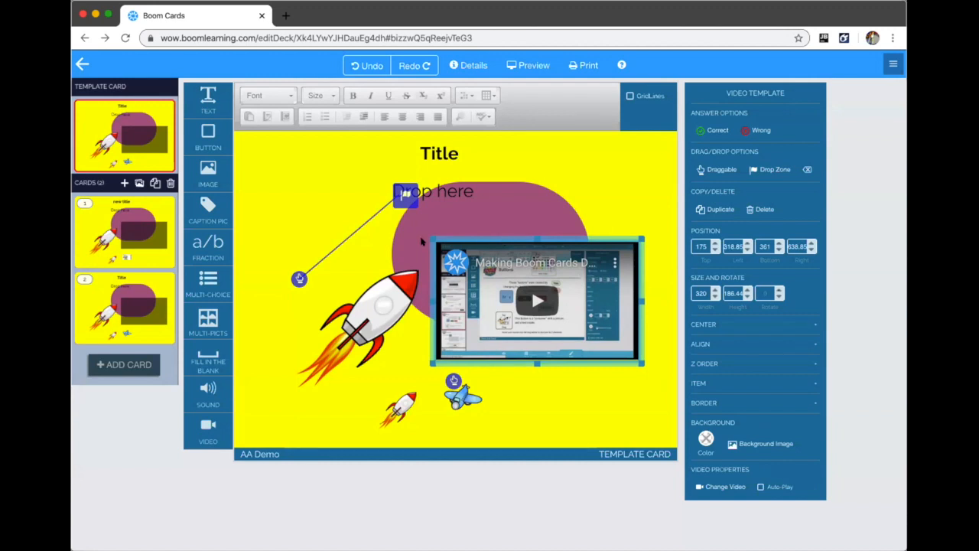
- Enlarge the video to about 576 by 380 and position it at about top 27, left 43
left_click_drag(432, 239, 289, 165)
left_click_drag(251, 136, 302, 156)
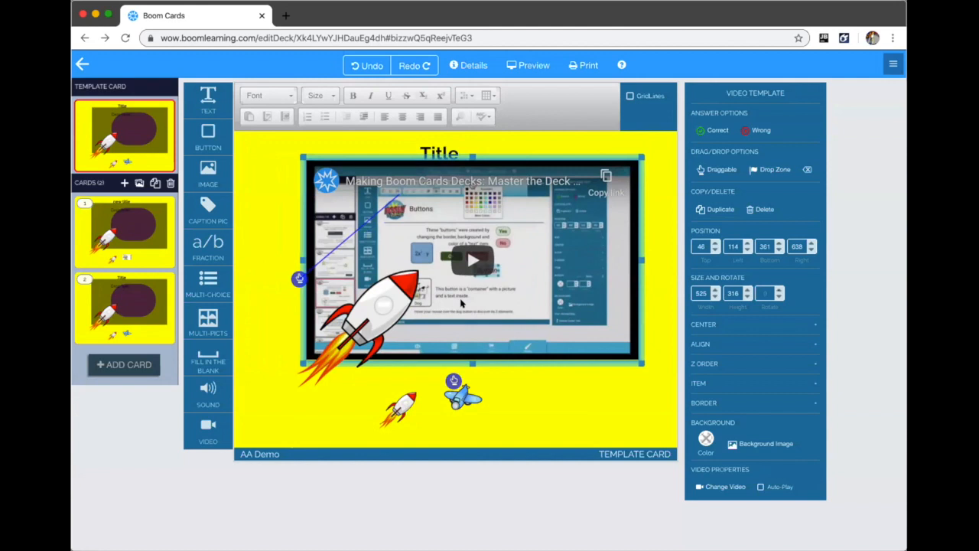
left_click_drag(390, 151, 349, 128)
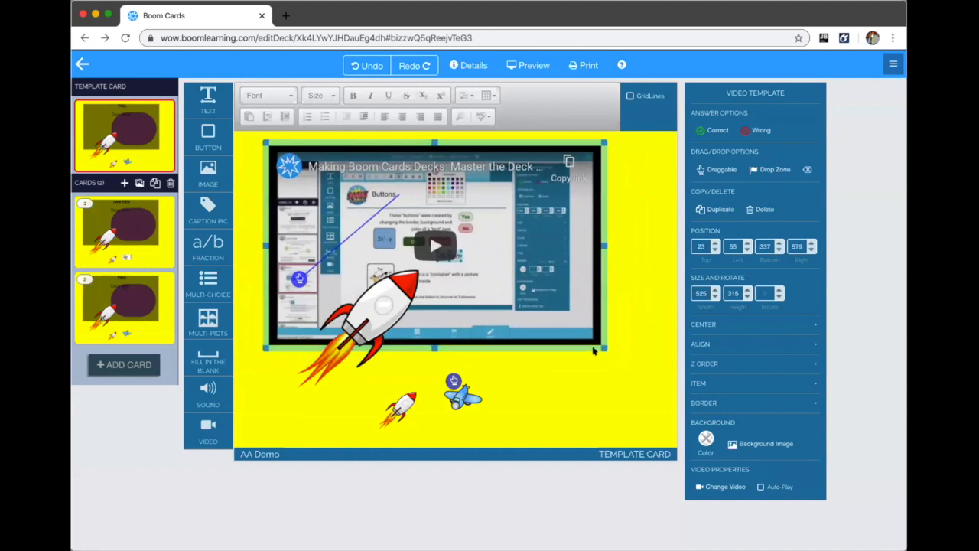
left_click_drag(604, 349, 635, 388)
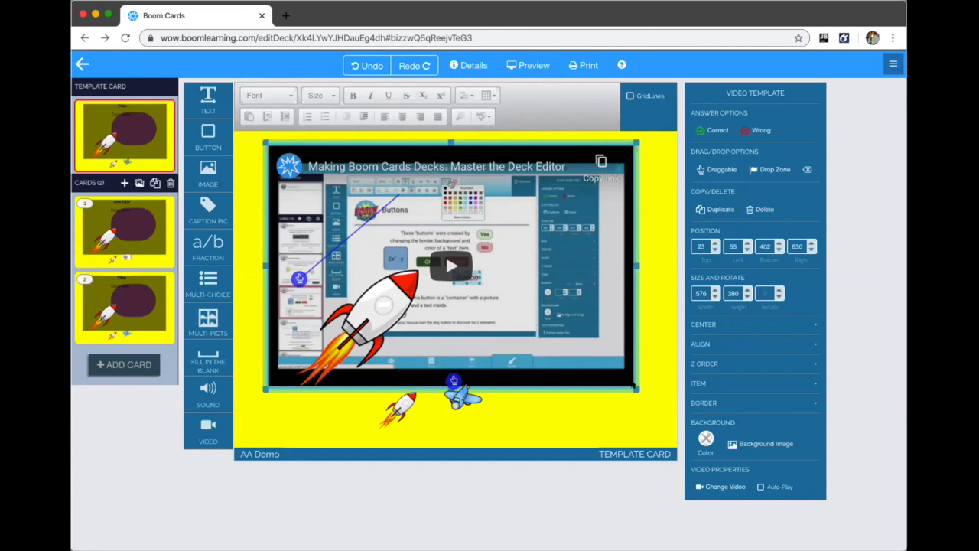
left_click_drag(309, 141, 297, 143)
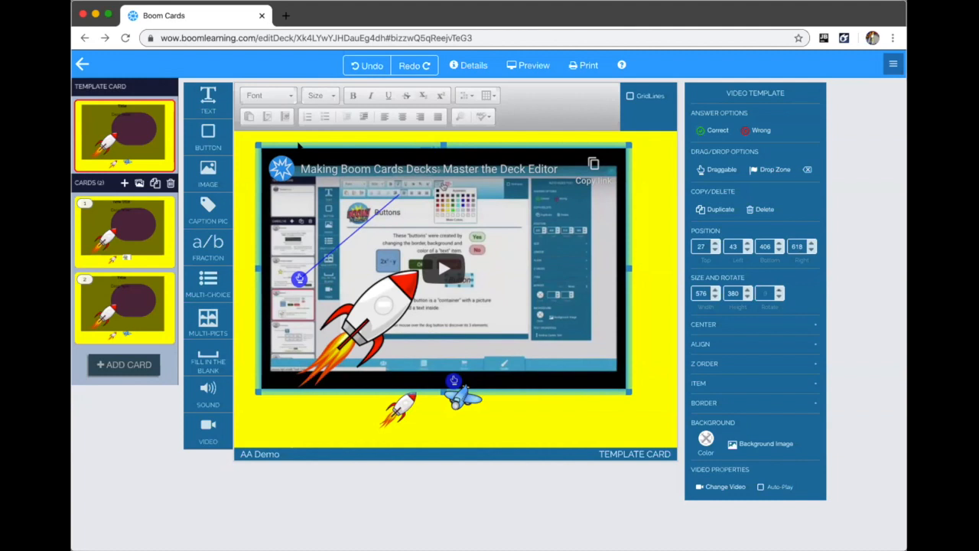
- Delete the video and clear all remaining items from the template card
key("Delete")
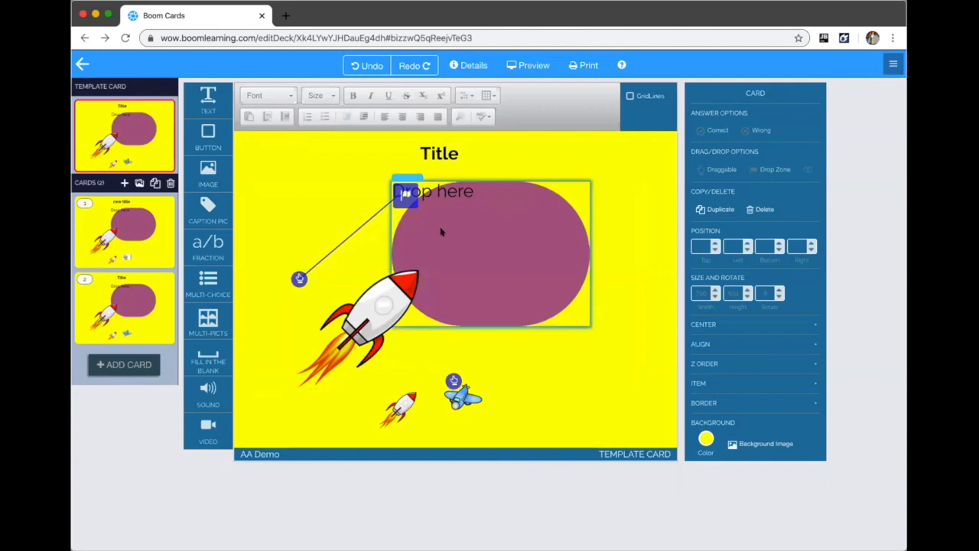
left_click_drag(409, 178, 451, 173)
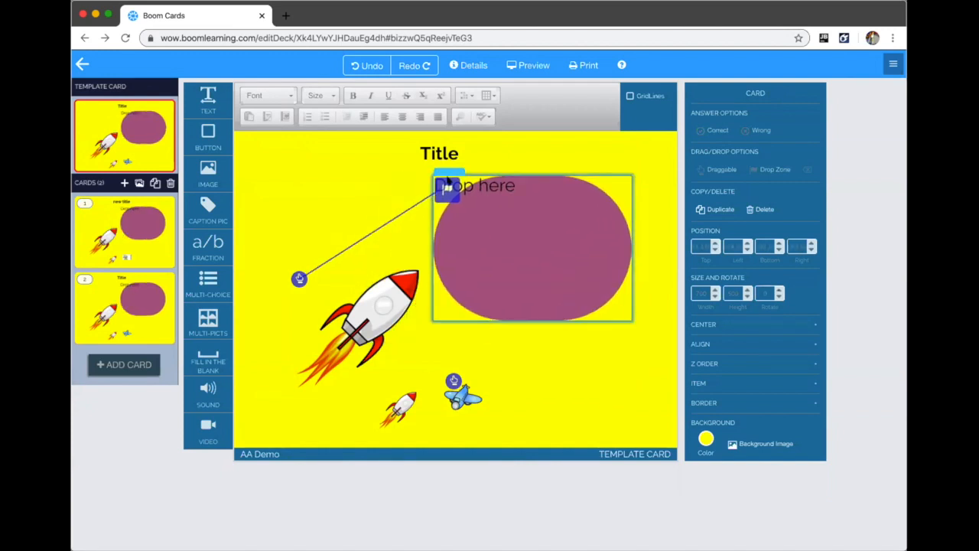
key("super+a")
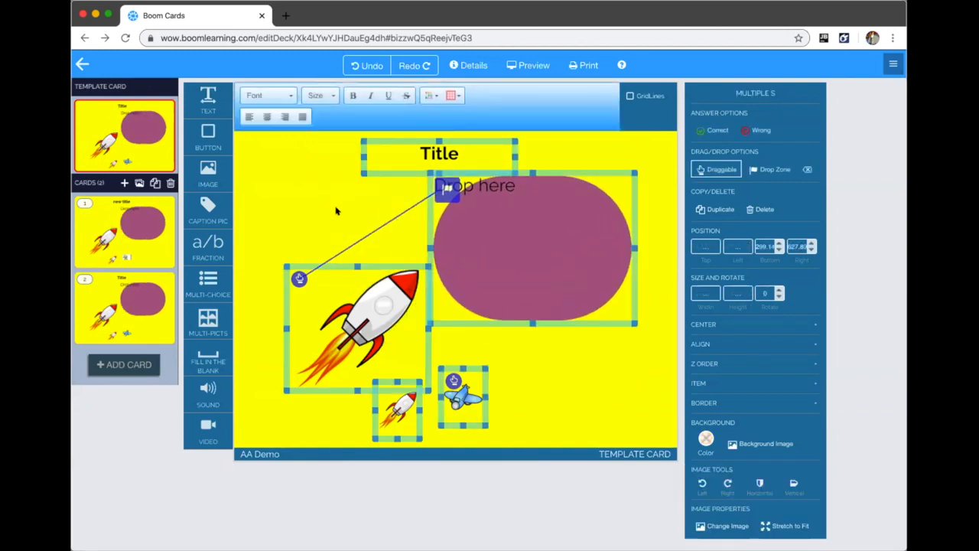
key("BackSpace")
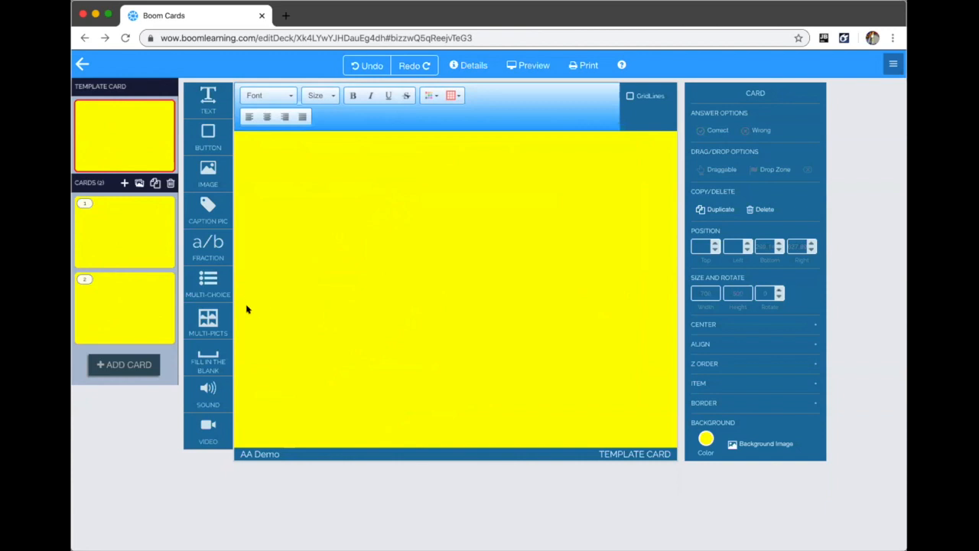
- Add a multi-choice block, a multi-picts block below it and a fraction above them at about top 30, left 58
left_click_drag(250, 269, 332, 234)
left_click_drag(208, 322, 359, 350)
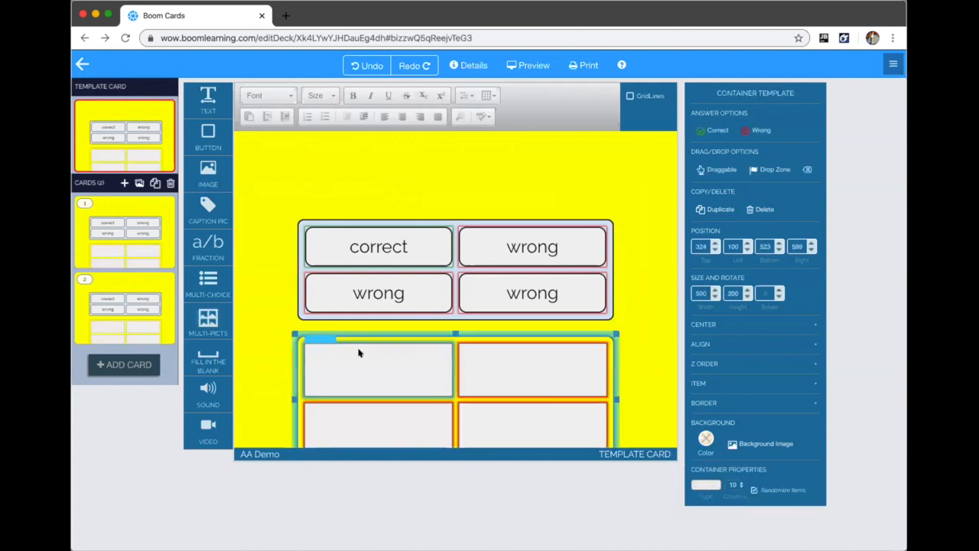
left_click_drag(219, 240, 305, 196)
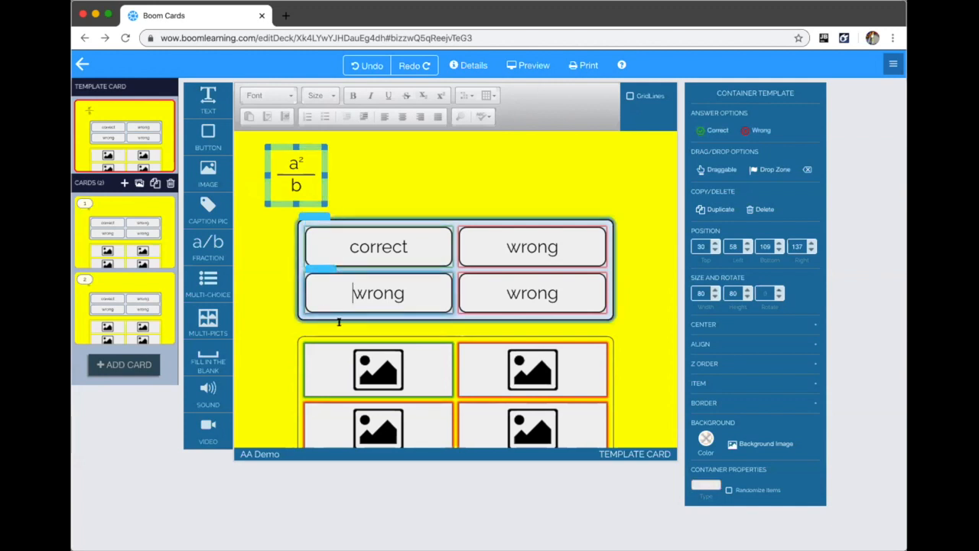
- Delete the multi-choice and multi-picts blocks from the template card
left_click(350, 371)
key("Delete")
left_click(490, 309)
key("Delete")
left_click(461, 408)
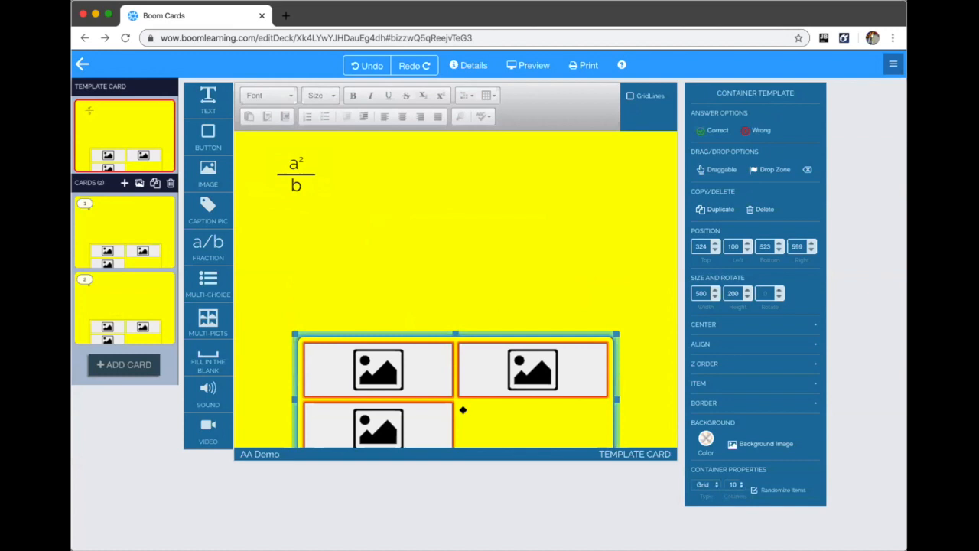
key("Delete")
- Move the fraction to about top 67, left 217 and resize its frame to about 98 by 104
left_click(318, 178)
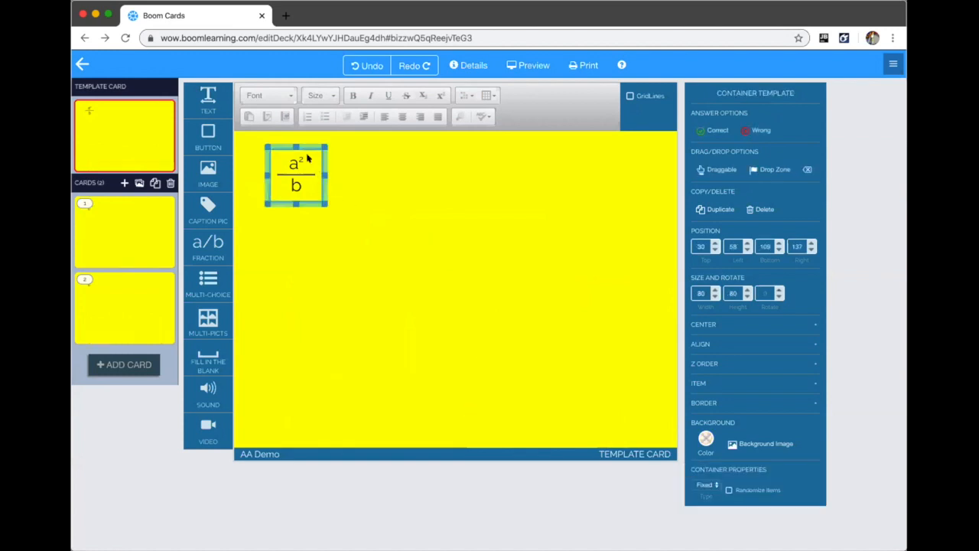
left_click_drag(279, 141, 379, 165)
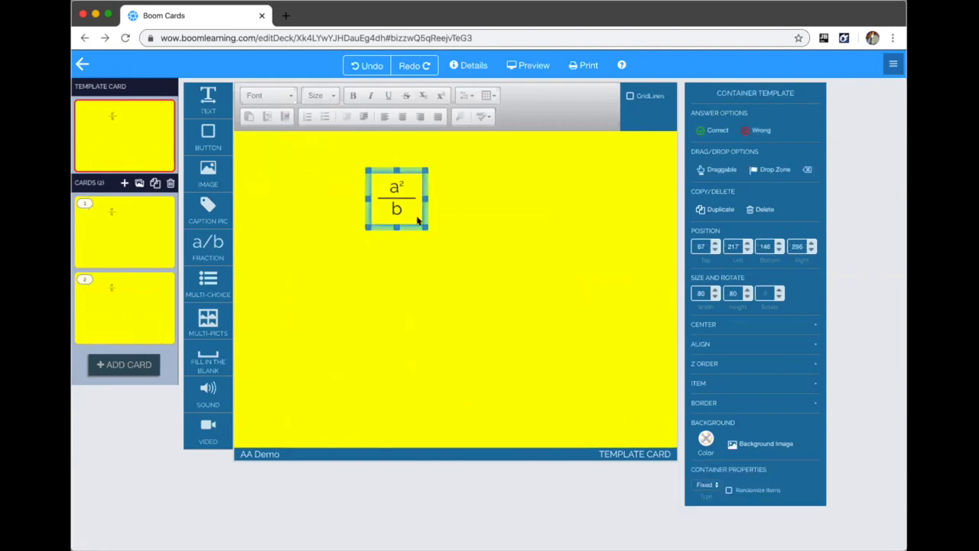
left_click_drag(423, 228, 558, 299)
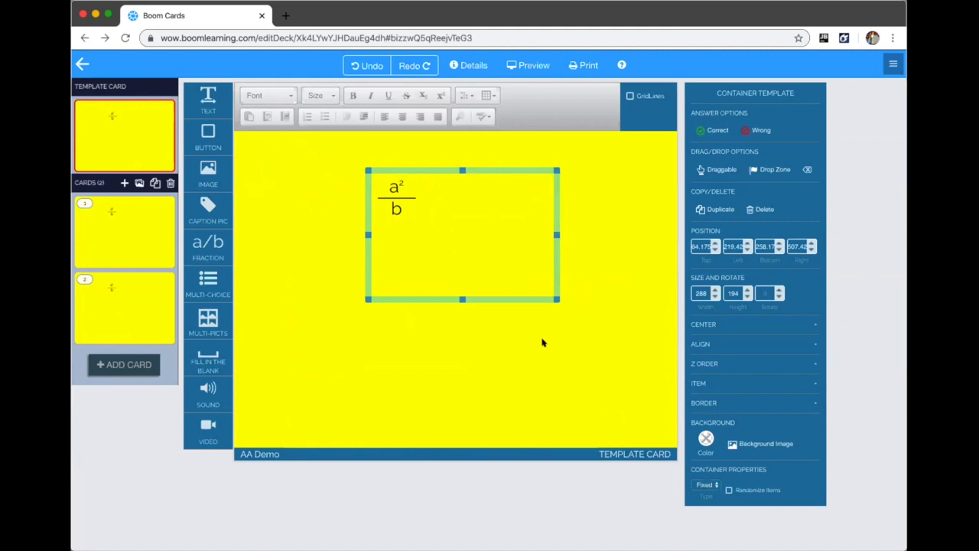
left_click(409, 198)
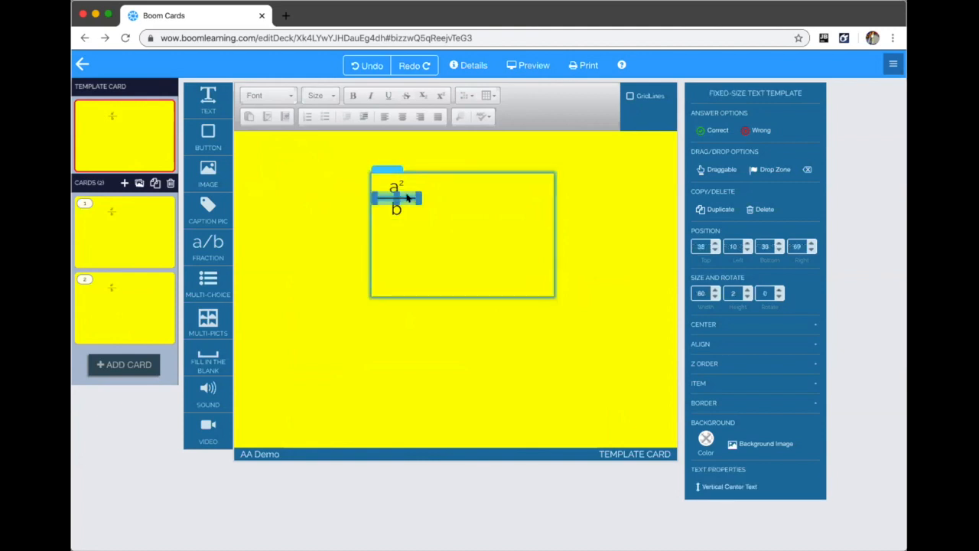
left_click(423, 218)
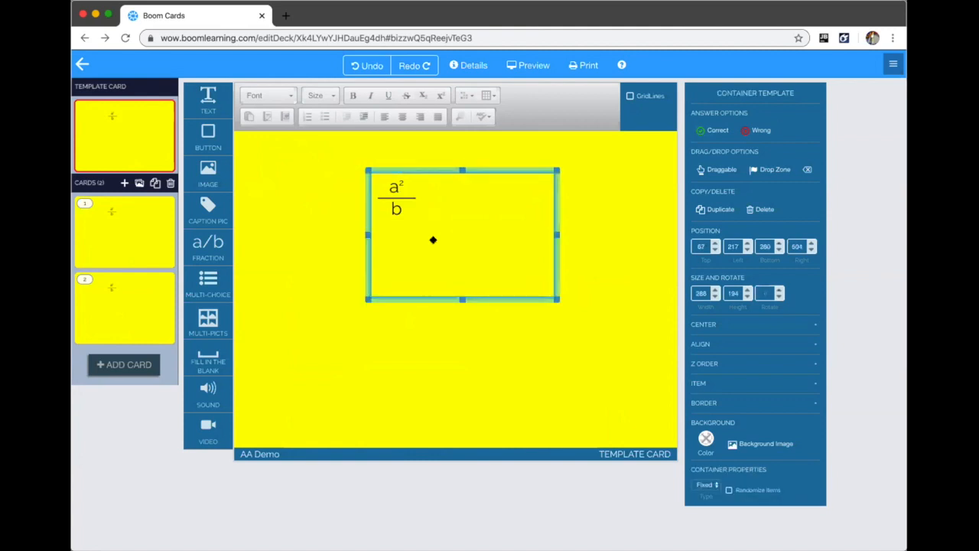
left_click_drag(556, 298, 433, 241)
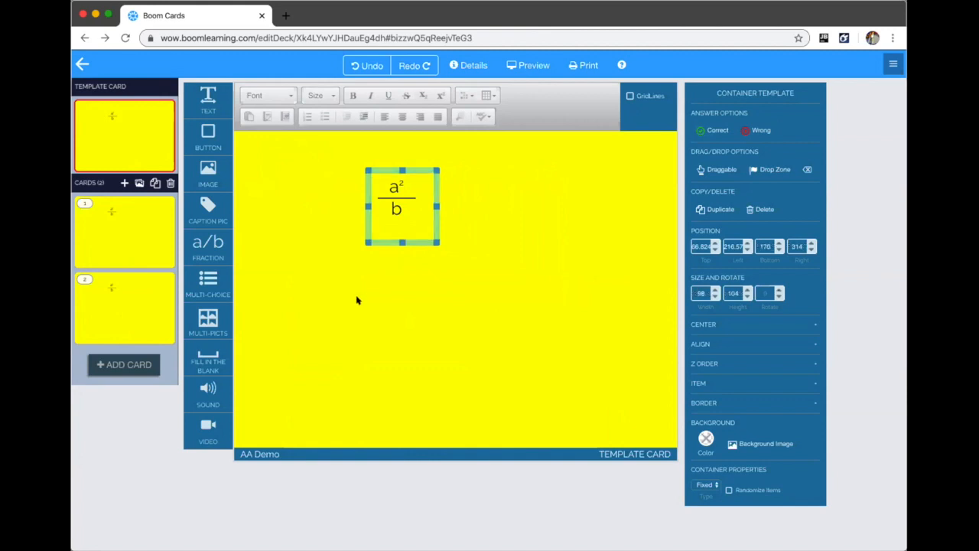
- Try a multi-choice block below the fraction by removing its correct answer, and discard the block
left_click_drag(208, 282, 349, 330)
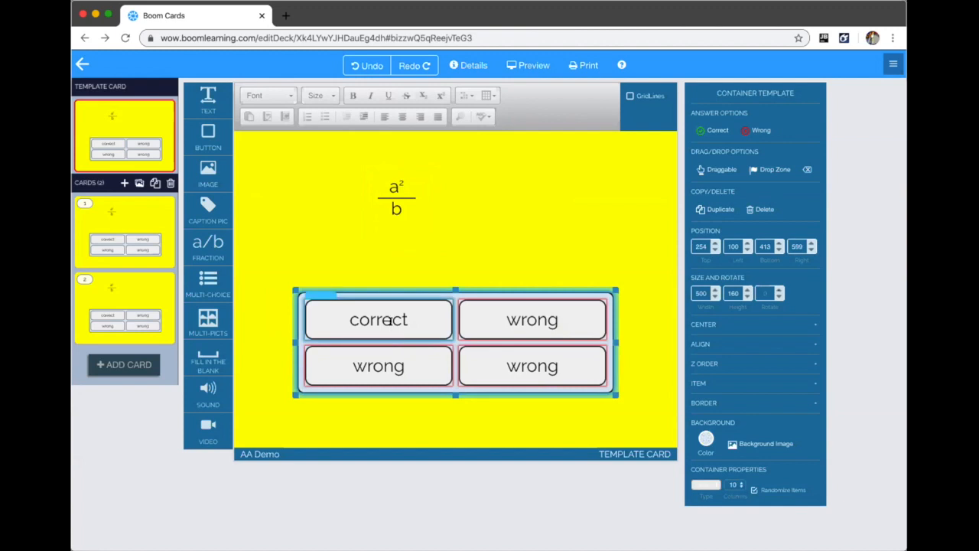
double_click(387, 319)
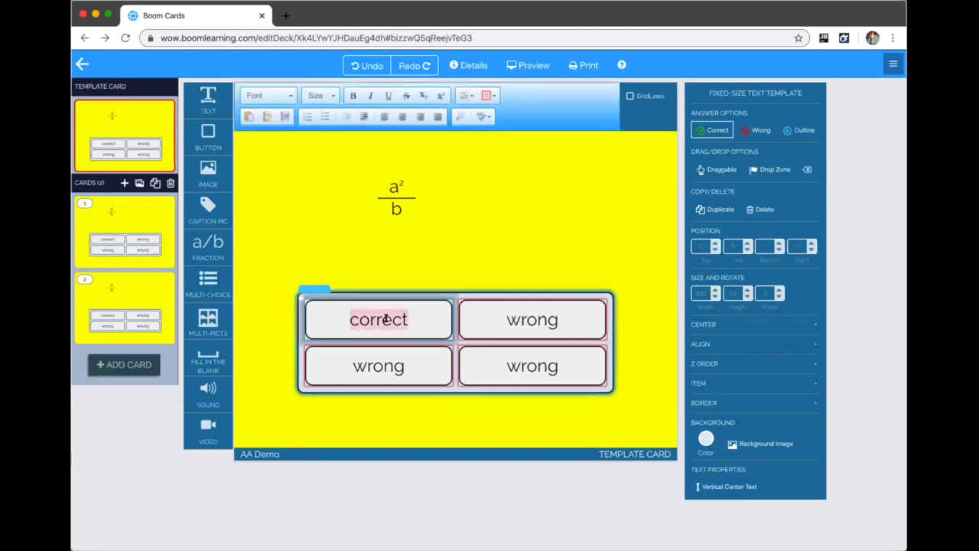
left_click(350, 270)
left_click(328, 309)
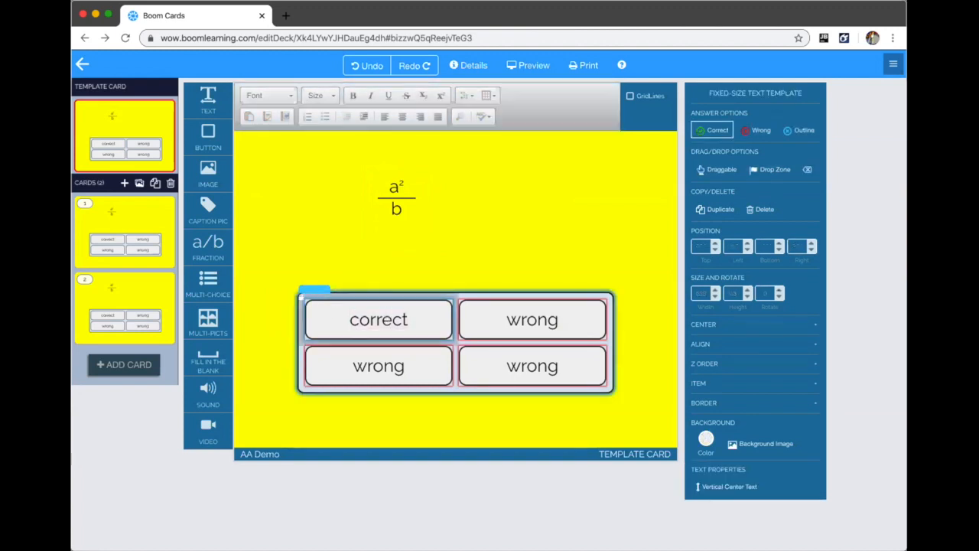
key("Delete")
left_click(310, 289)
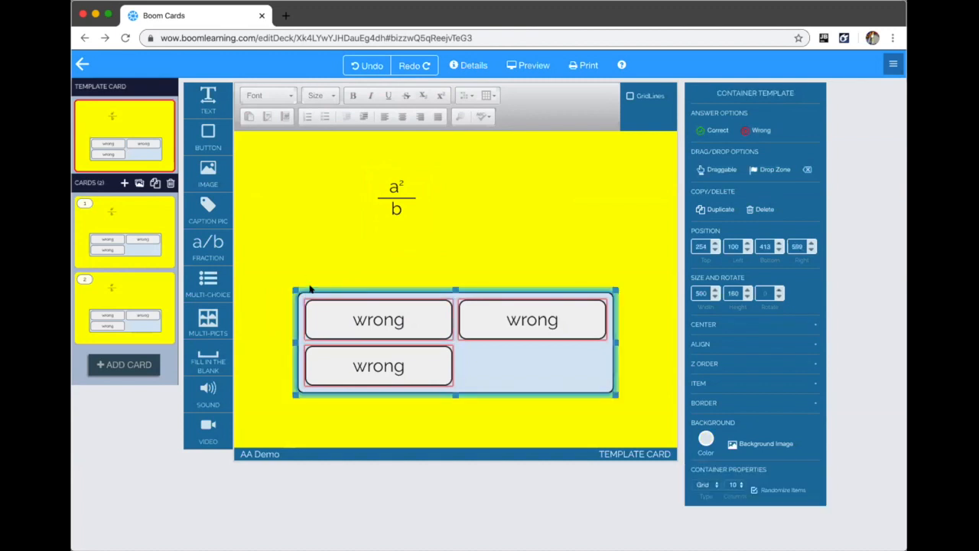
key("Delete")
- Add a multi-picts block below the fraction with the green-capped boy as its first picture, and enlarge it to about 535 by 236
left_click_drag(222, 317, 380, 290)
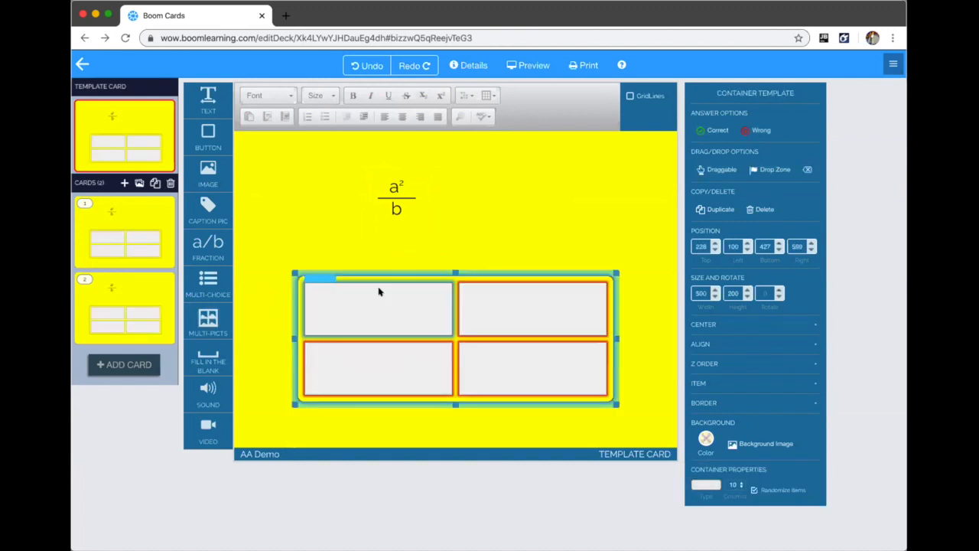
double_click(409, 316)
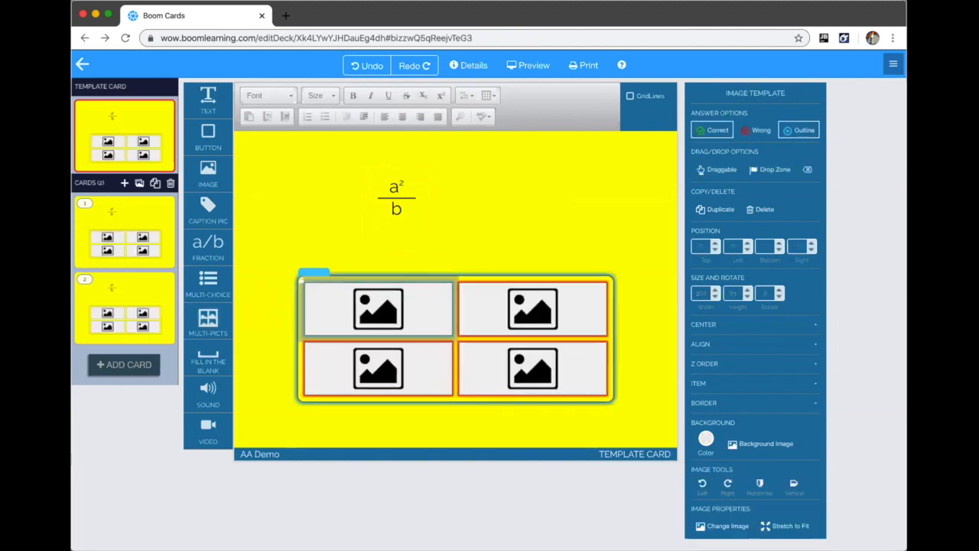
left_click(401, 302)
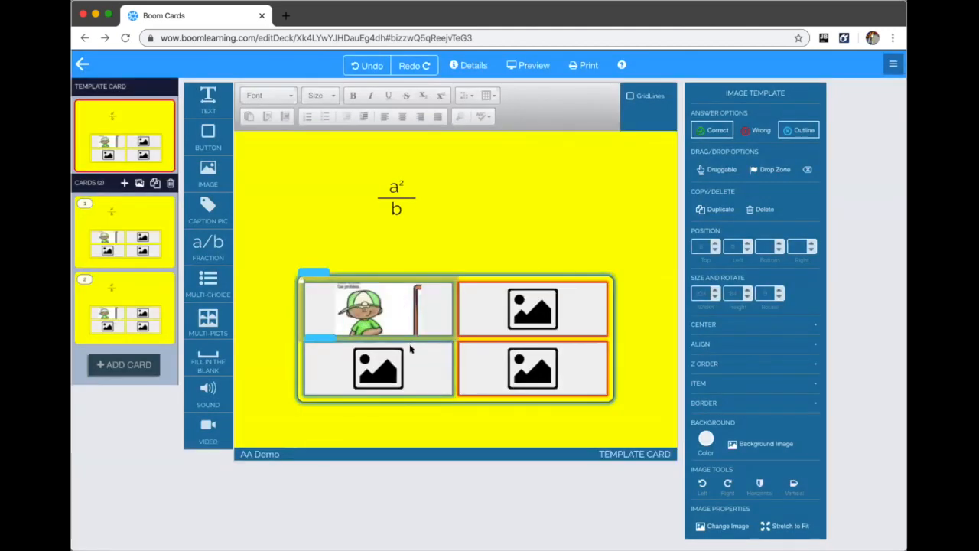
left_click(291, 257)
left_click_drag(607, 391, 625, 413)
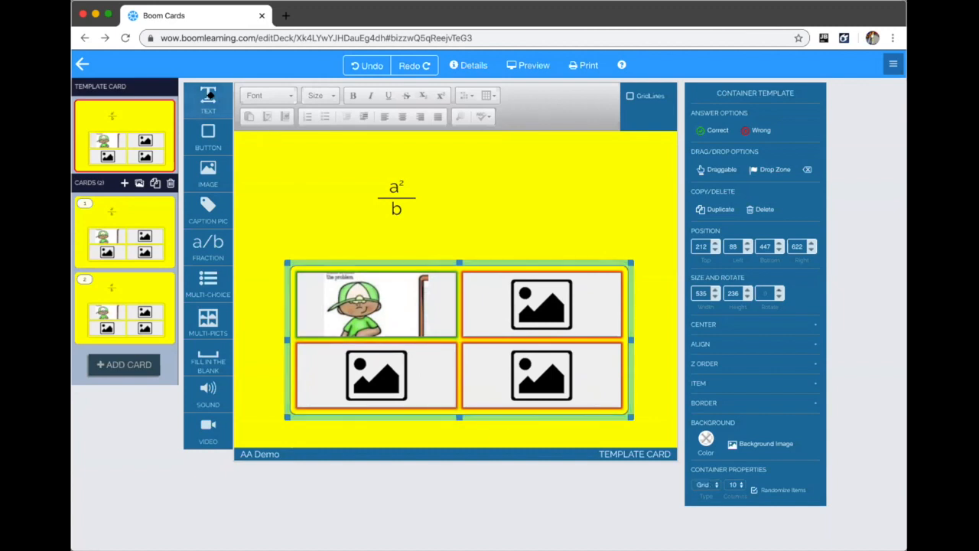
- Place a text box about 168 by 34 over the boy picture and set the second picture to the Boom Learning logo
left_click_drag(206, 90, 362, 289)
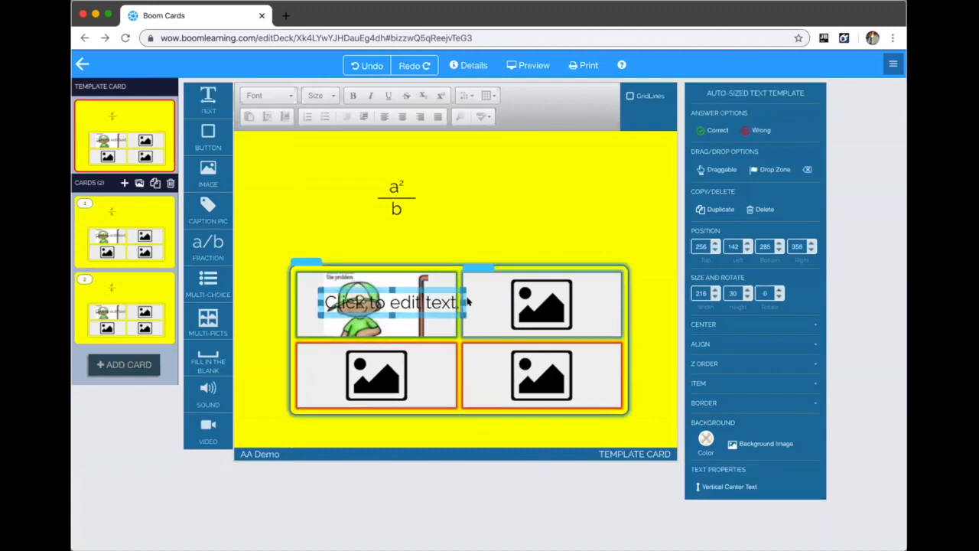
left_click_drag(453, 300, 436, 303)
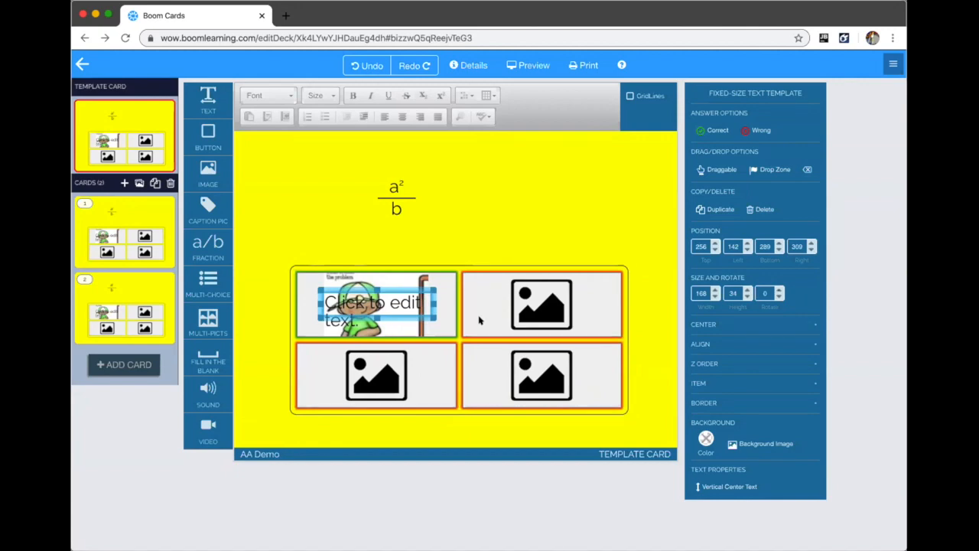
double_click(541, 304)
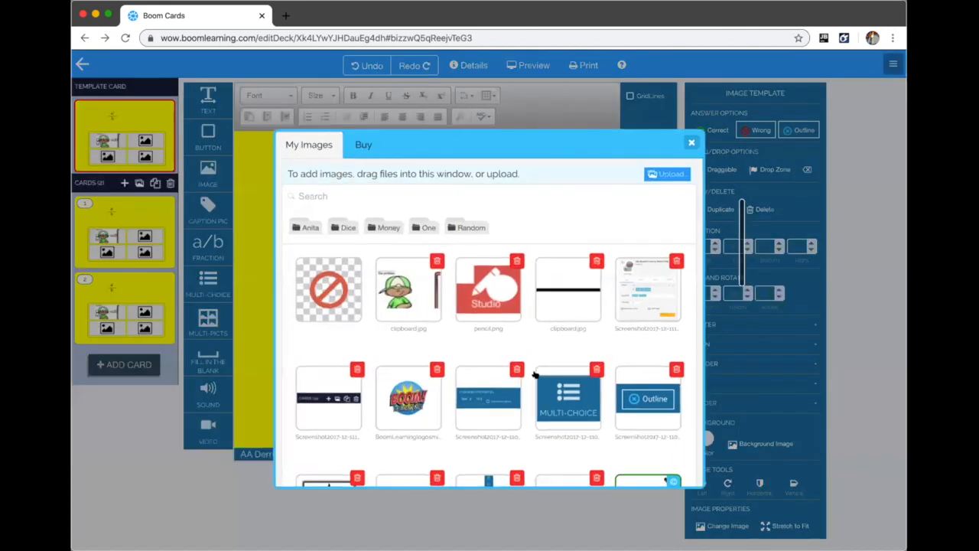
left_click(415, 395)
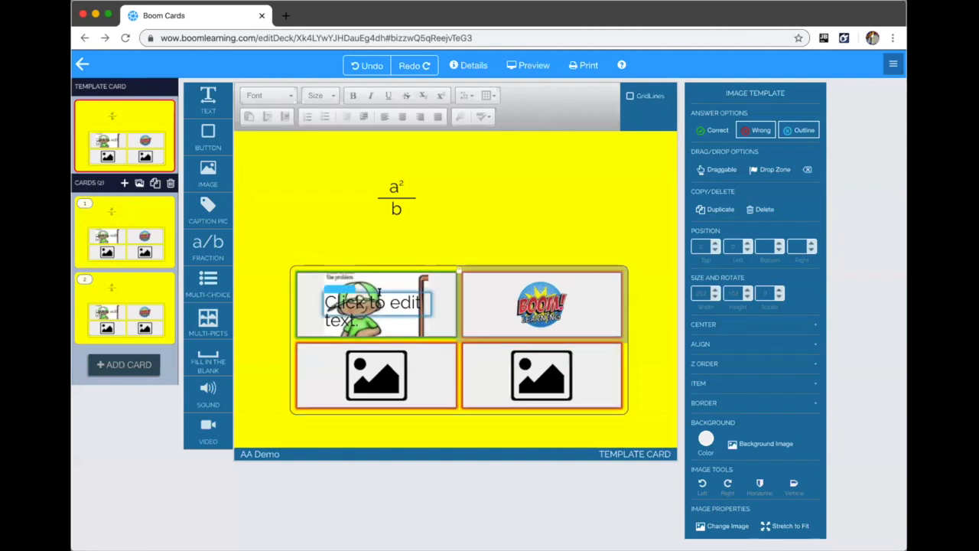
mouse_move(346, 291)
left_mouse_down()
mouse_move(362, 303)
mouse_move(349, 290)
left_mouse_up()
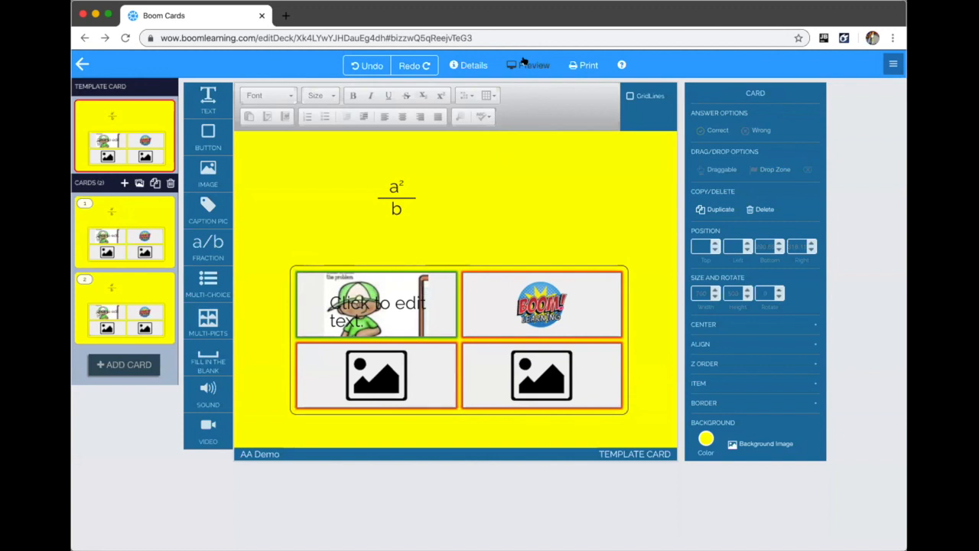
- Preview the card to check how the text box lines up with the randomized pictures, and return to the editor
left_click(524, 61)
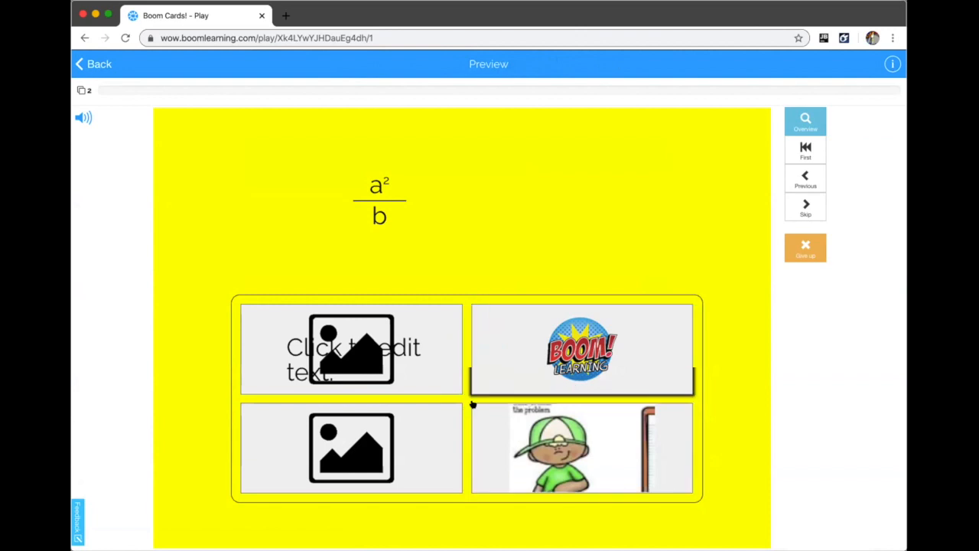
left_click(91, 66)
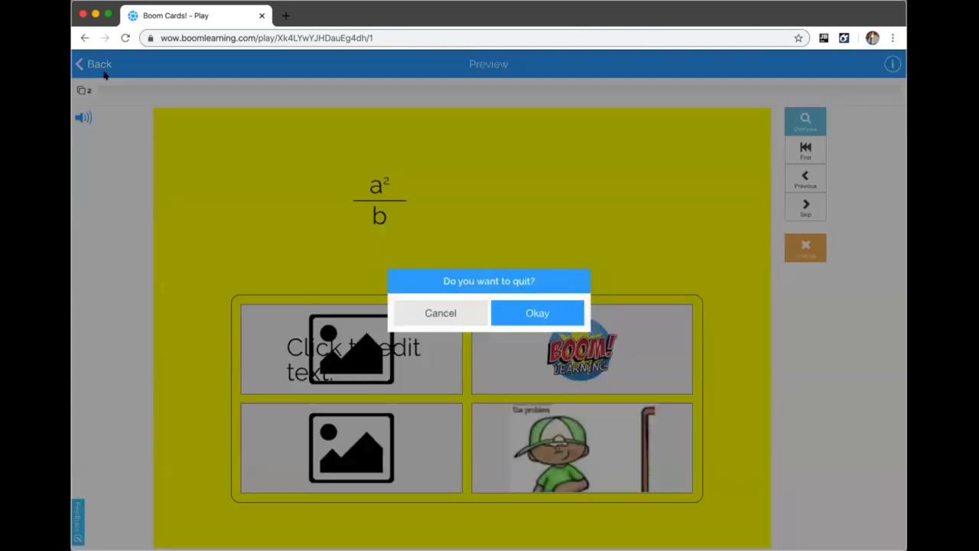
left_click(523, 309)
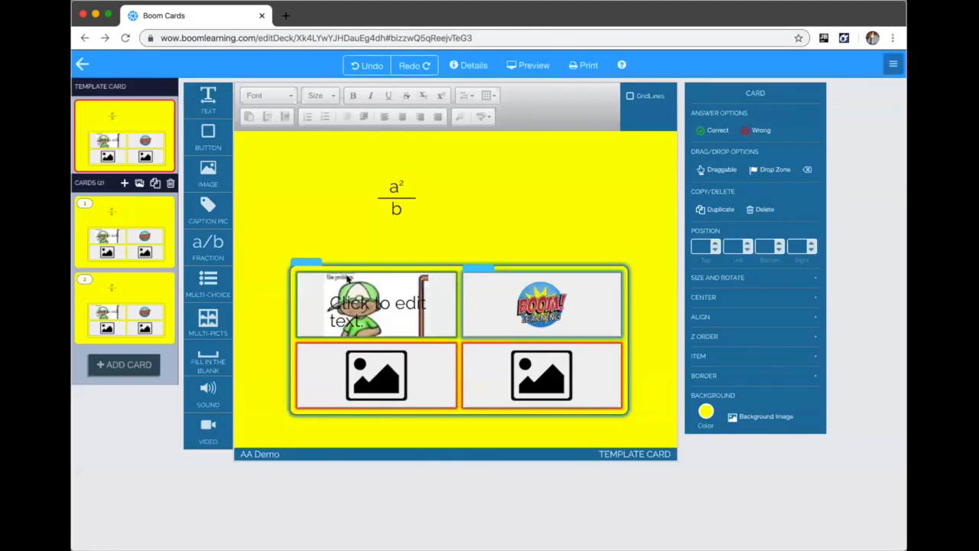
- Move the multi-picts block away from the text box to about top 124, left 306, and delete it
left_click_drag(308, 259, 430, 207)
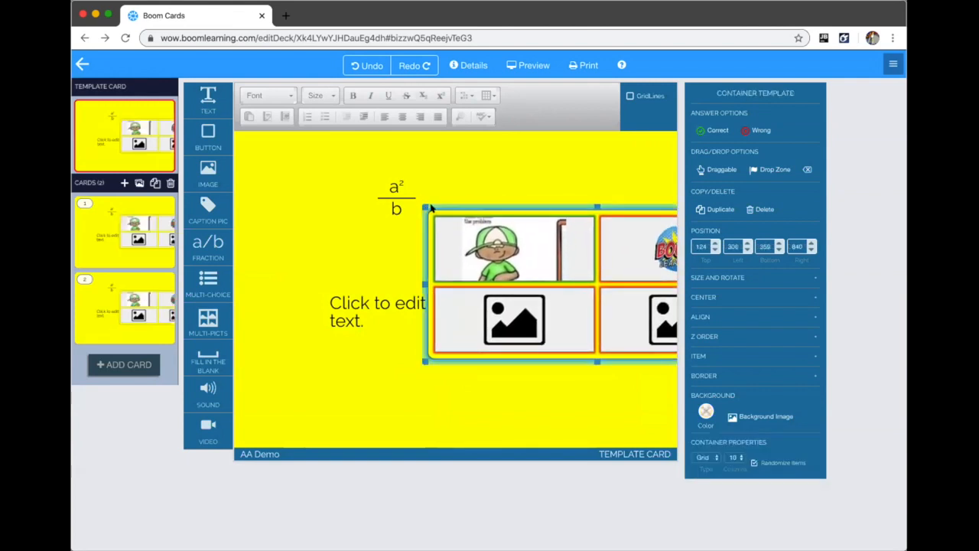
key("Delete")
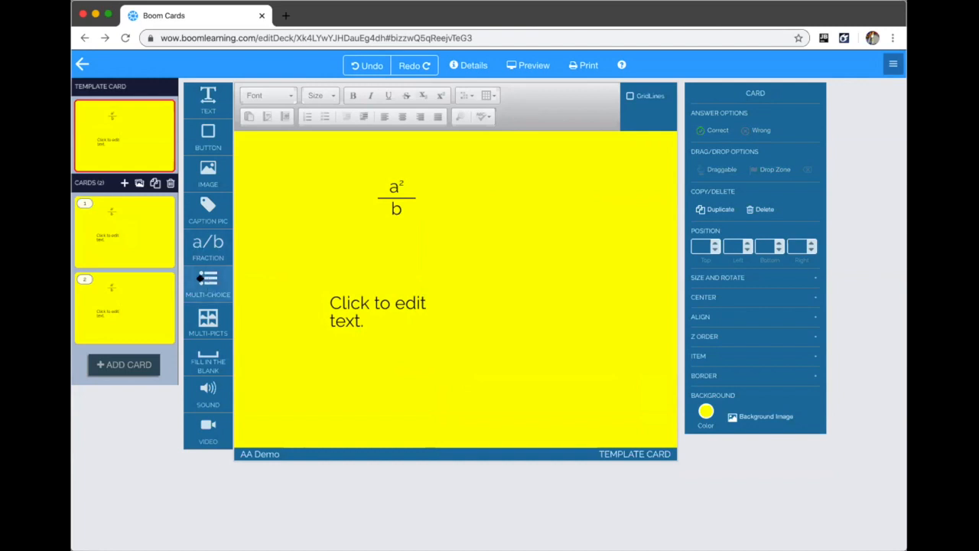
- Add a second text box to the card beside the existing one, at about left 368
left_click(367, 305)
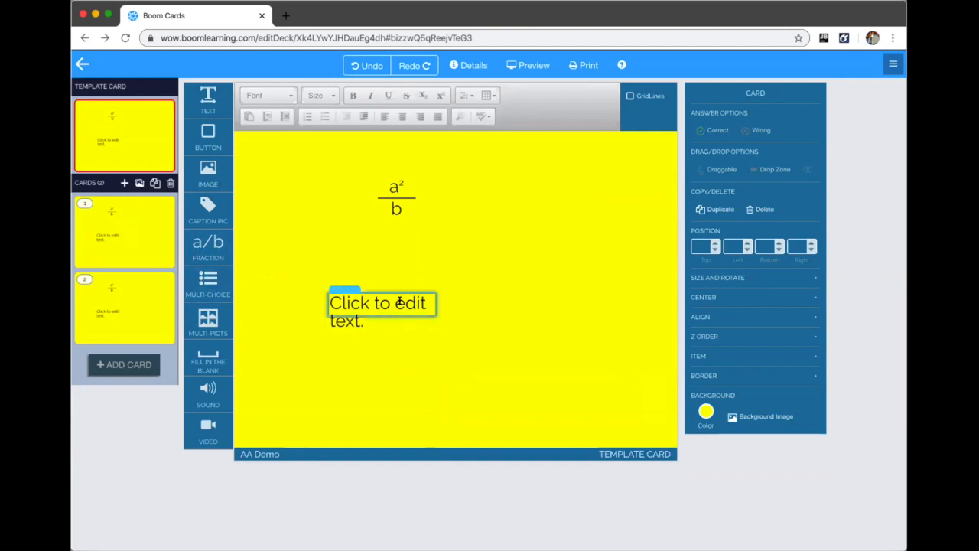
left_click(350, 240)
left_click_drag(202, 98, 519, 329)
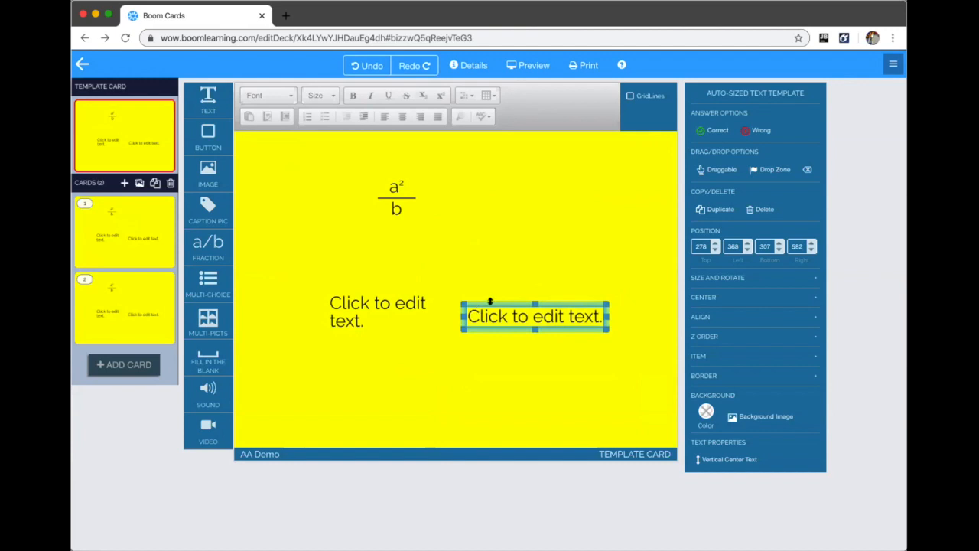
left_click(257, 303)
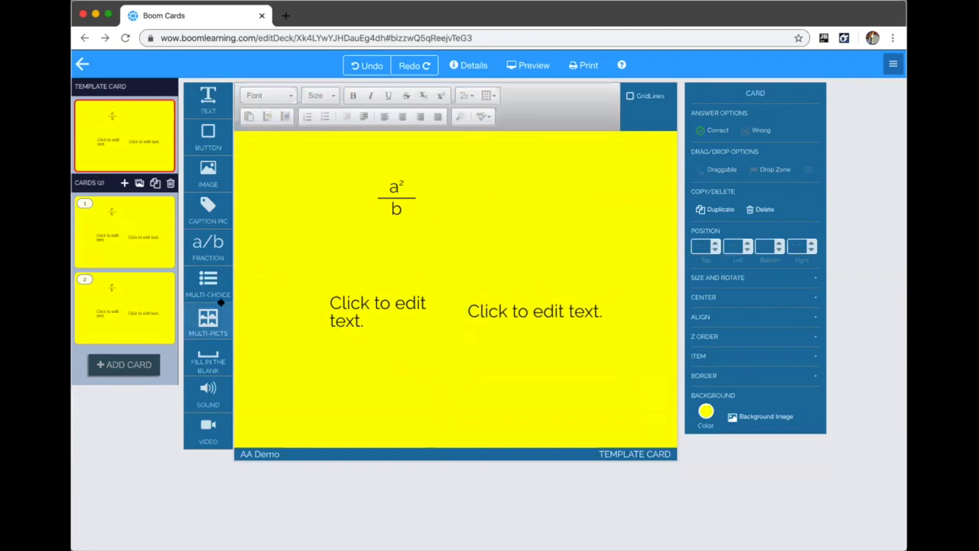
- Add a multi-choice block over the two text boxes and make its container background transparent
left_click_drag(201, 281, 368, 322)
left_click(365, 323)
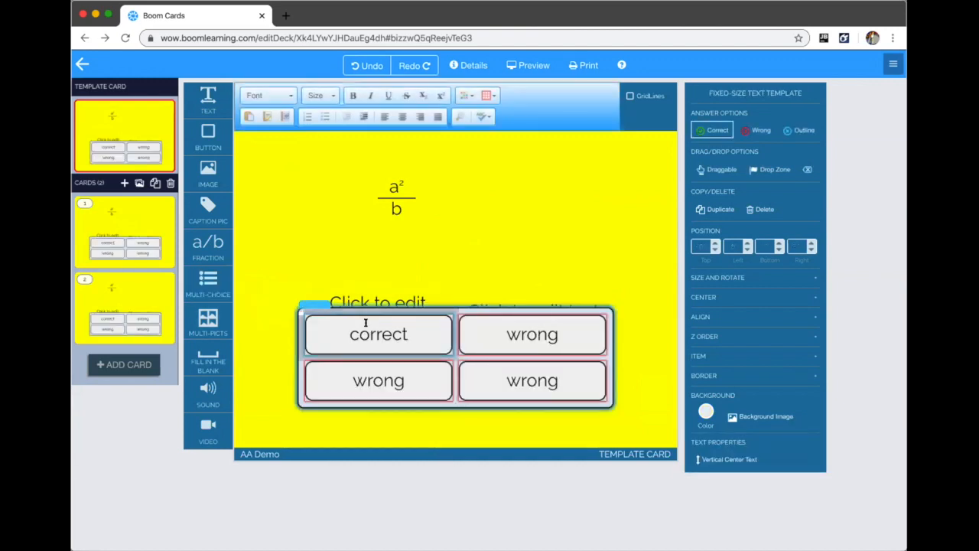
left_click(459, 356)
left_click(705, 412)
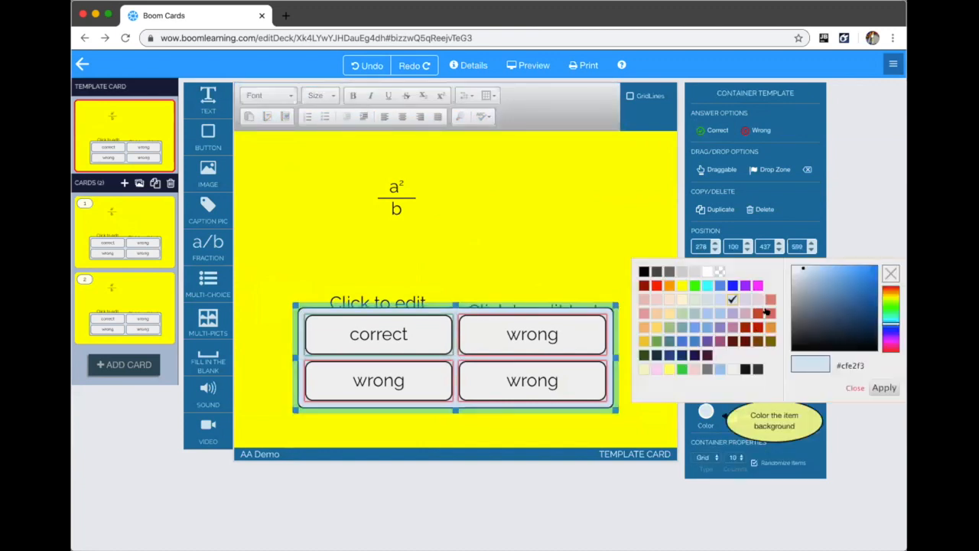
left_click(720, 271)
- Select all four answers of the multi-choice block and make their backgrounds transparent
left_click(412, 330)
left_click(410, 370, "shift")
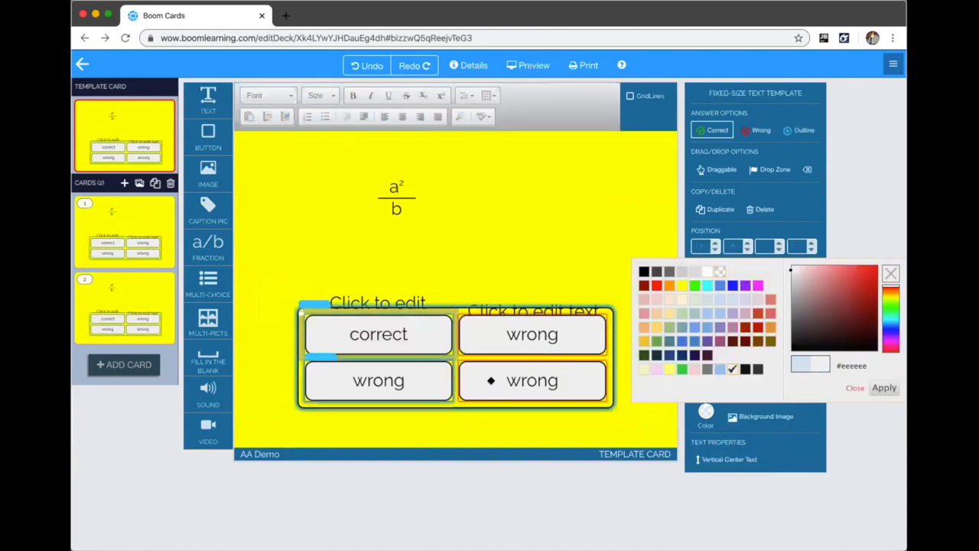
left_click(492, 381, "shift")
left_click(530, 322, "shift")
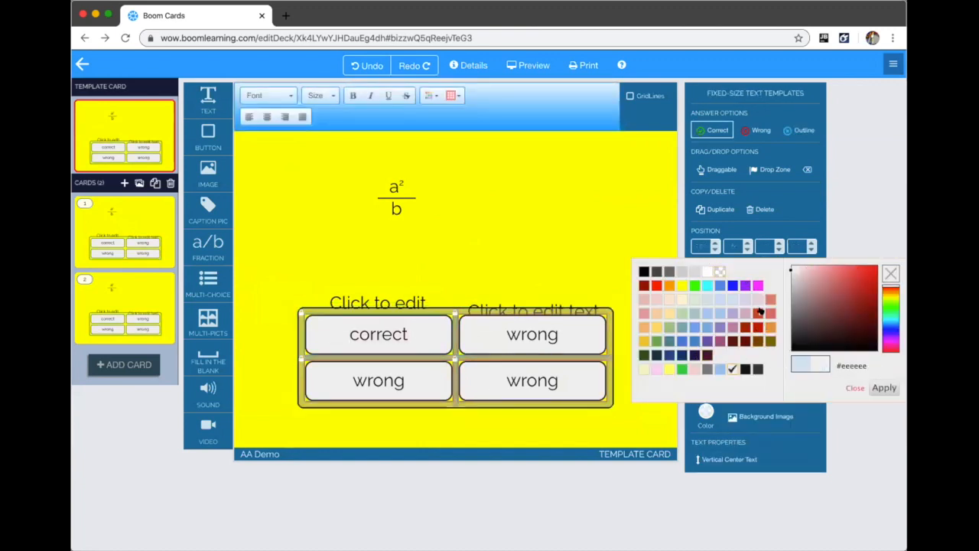
left_click(720, 271)
- Clear the words "correct" and "wrong" from the two answers in the block's upper row
double_click(383, 325)
key("BackSpace")
left_click(539, 333)
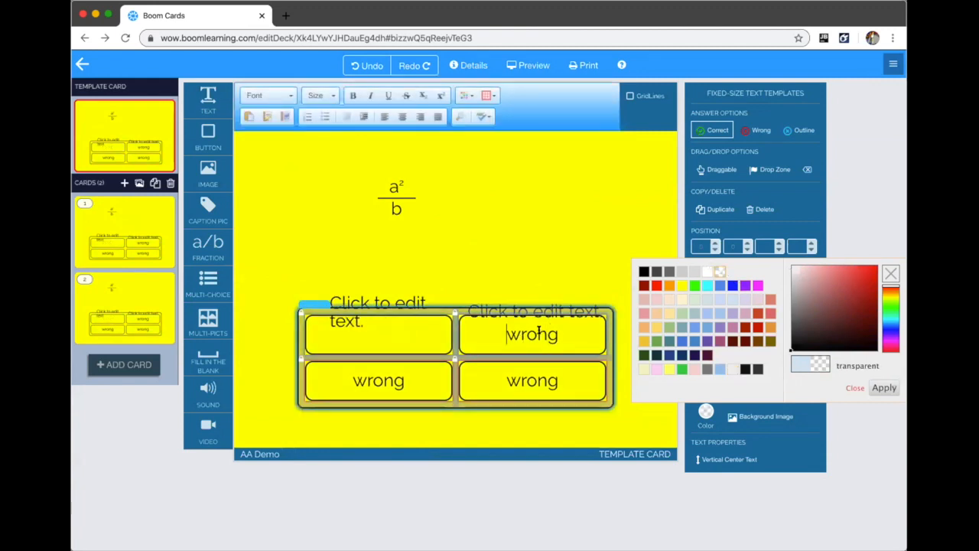
double_click(539, 334)
key("BackSpace")
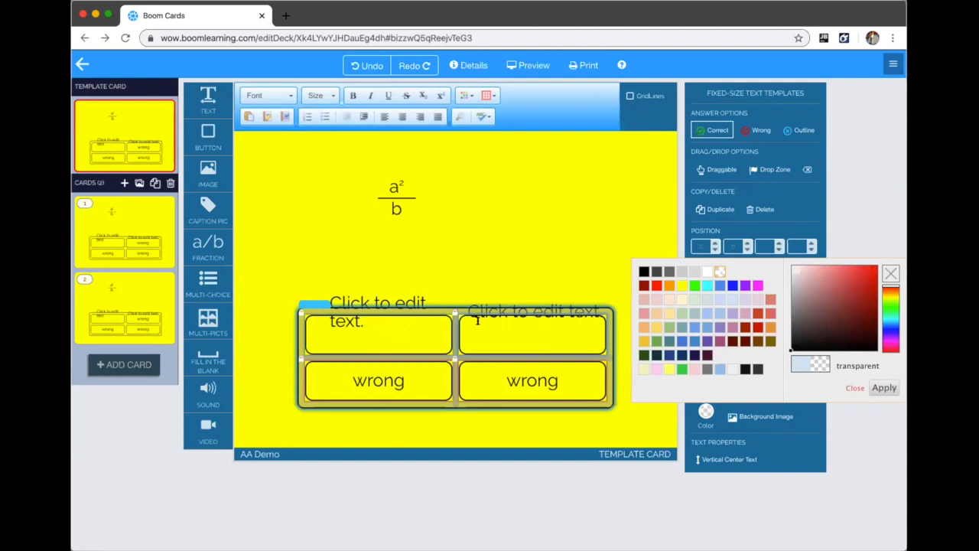
- Move the multi-choice block up so its blank answers frame the text boxes, and remove the card's yellow background color
left_click_drag(308, 301, 311, 280)
left_click(472, 433)
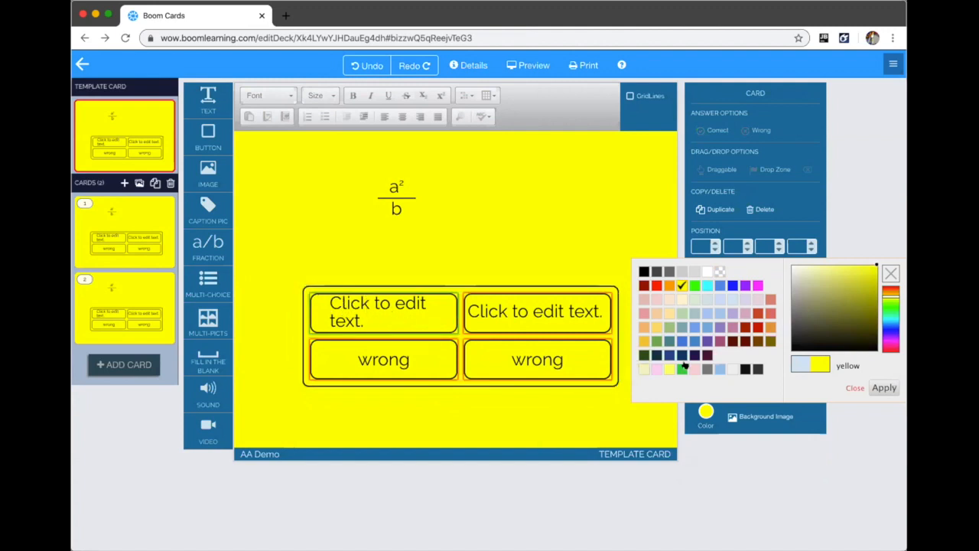
left_click(891, 273)
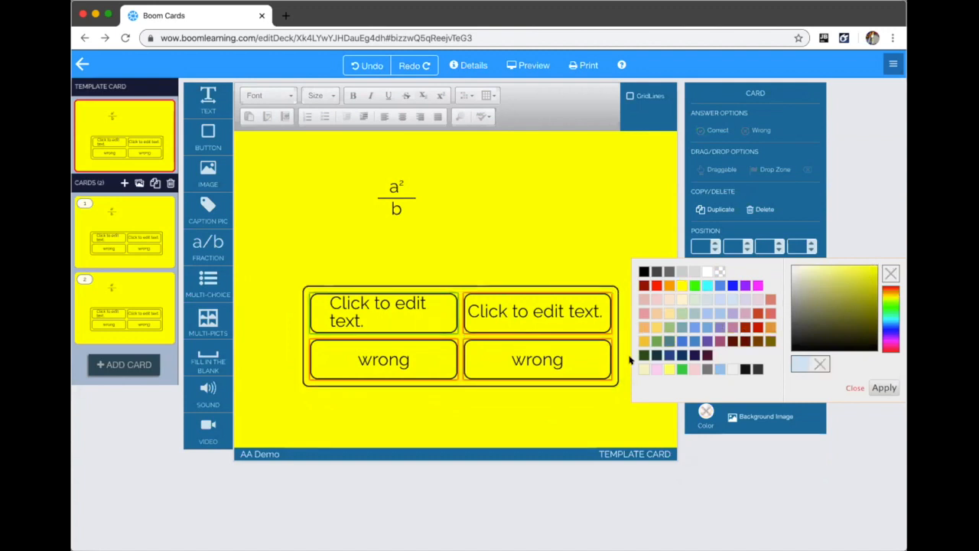
- Preview the card to check how the randomized answers line up with the text boxes, try the "wrong" answer, and return to the editor
left_click(528, 65)
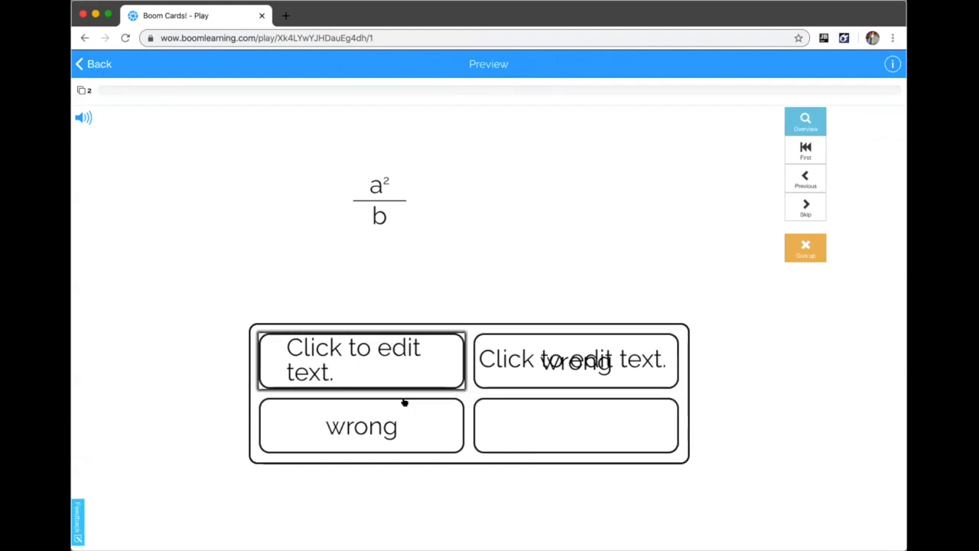
left_click(390, 425)
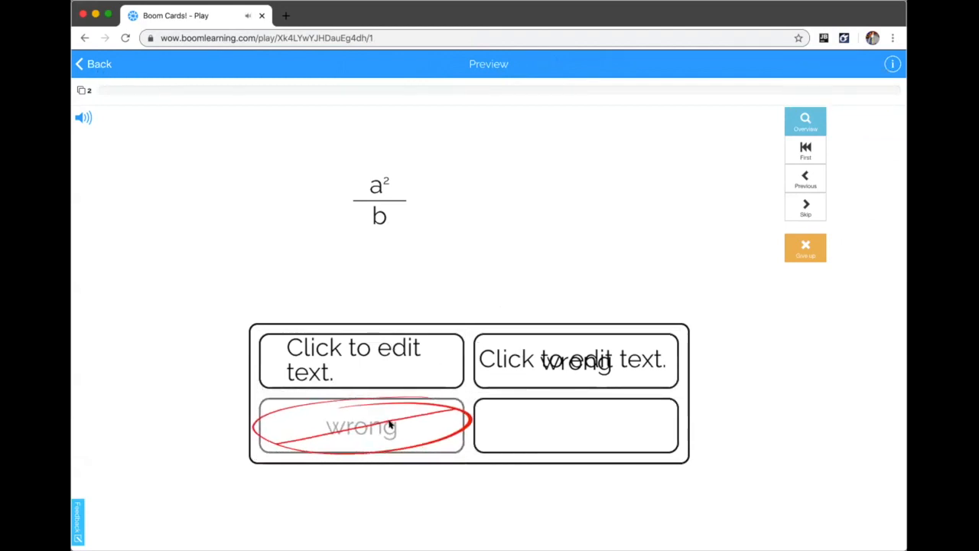
left_click(90, 61)
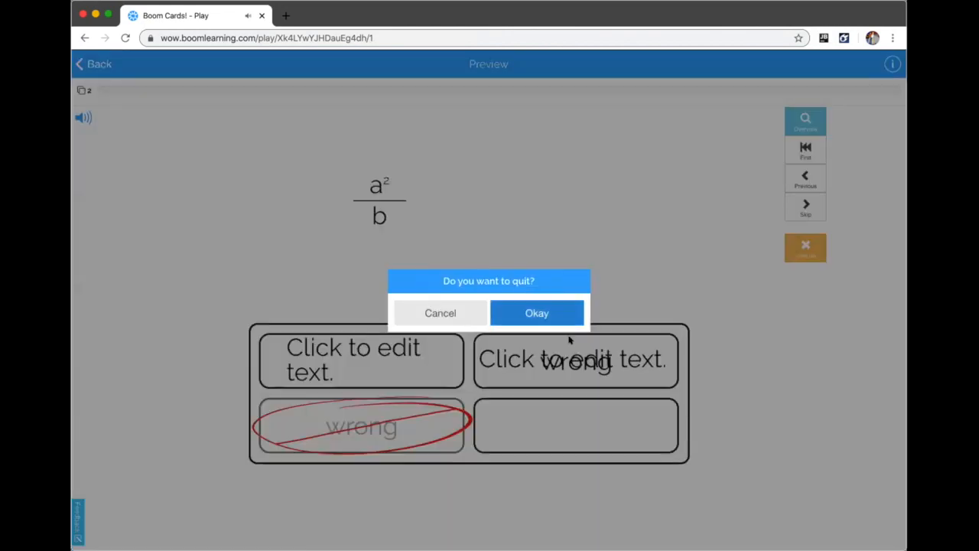
left_click(540, 312)
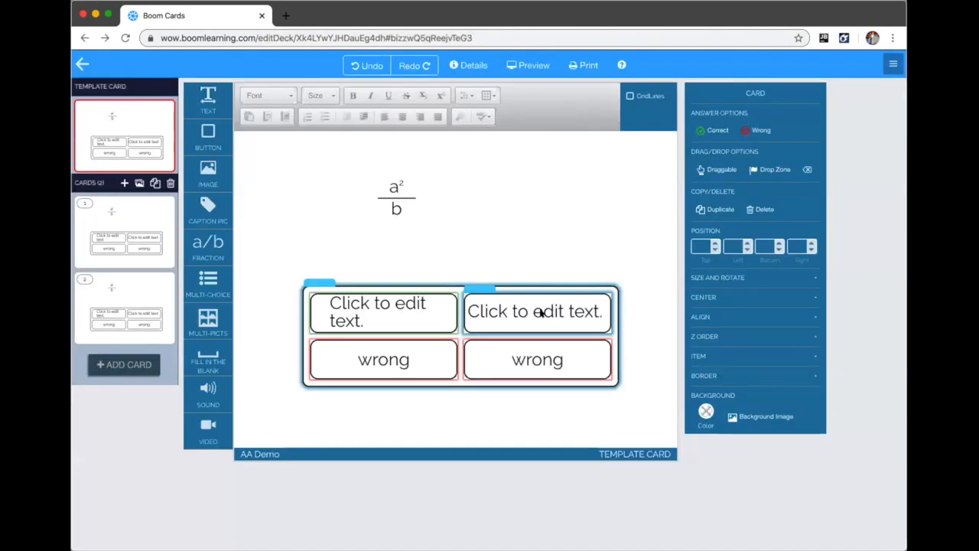
- Move the multi-choice block below the text boxes to about top 331, left 116, and delete its two blank answers
left_click_drag(324, 281, 329, 339)
left_click(329, 340)
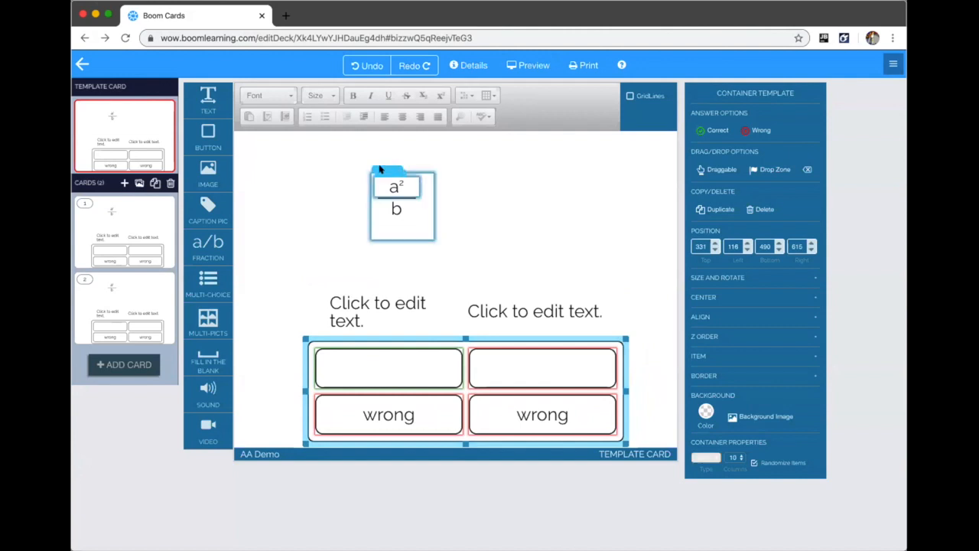
left_click(325, 341)
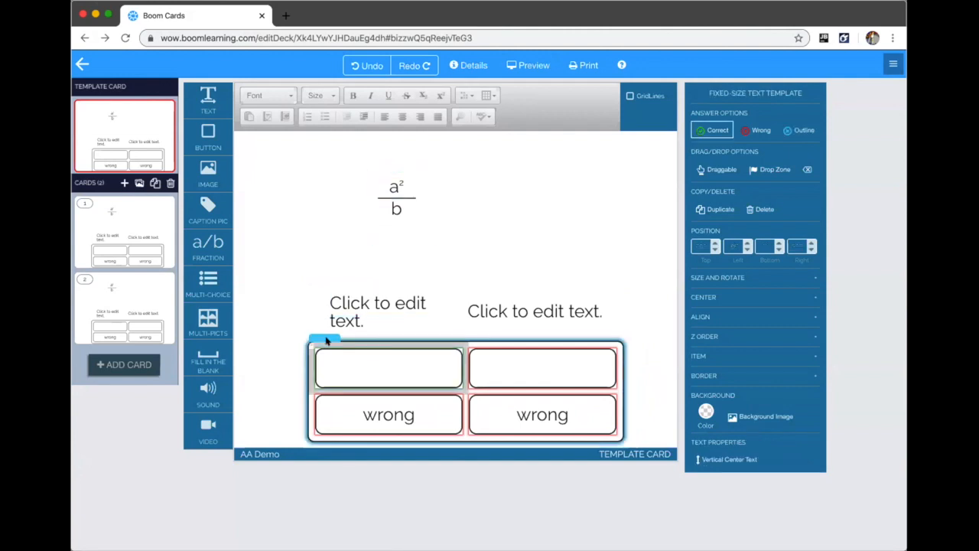
left_click(340, 351)
key("Escape")
key("Delete")
left_click(367, 372)
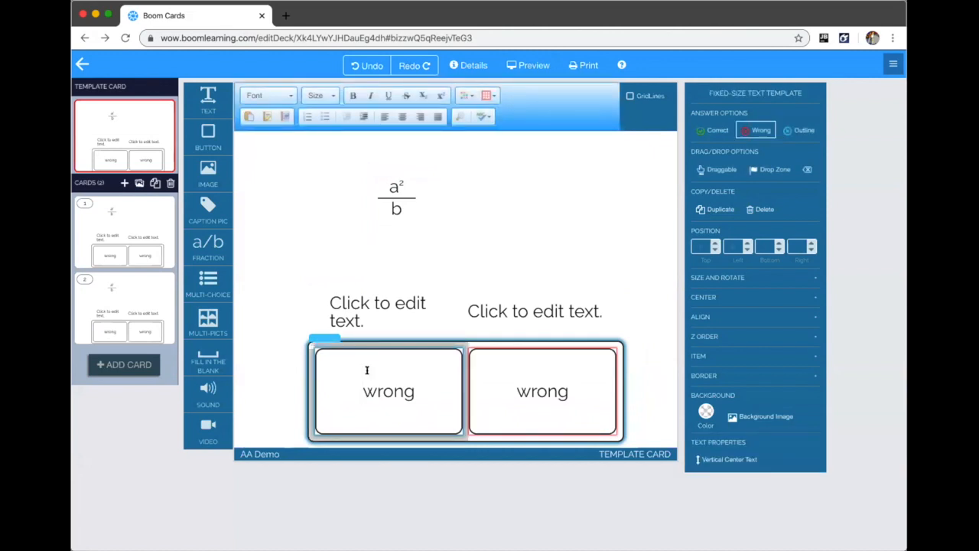
- Reposition the multi-choice block to about top 351, left 122, and delete both "Click to edit text" boxes above it
left_click_drag(321, 339, 339, 283)
left_click_drag(309, 250, 326, 386)
left_click(339, 301)
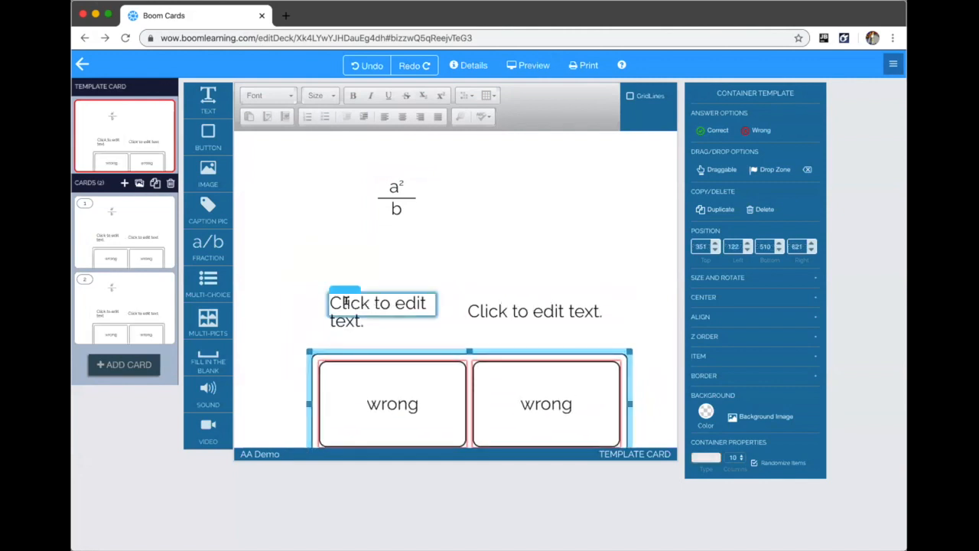
left_click(472, 295)
left_click(459, 297)
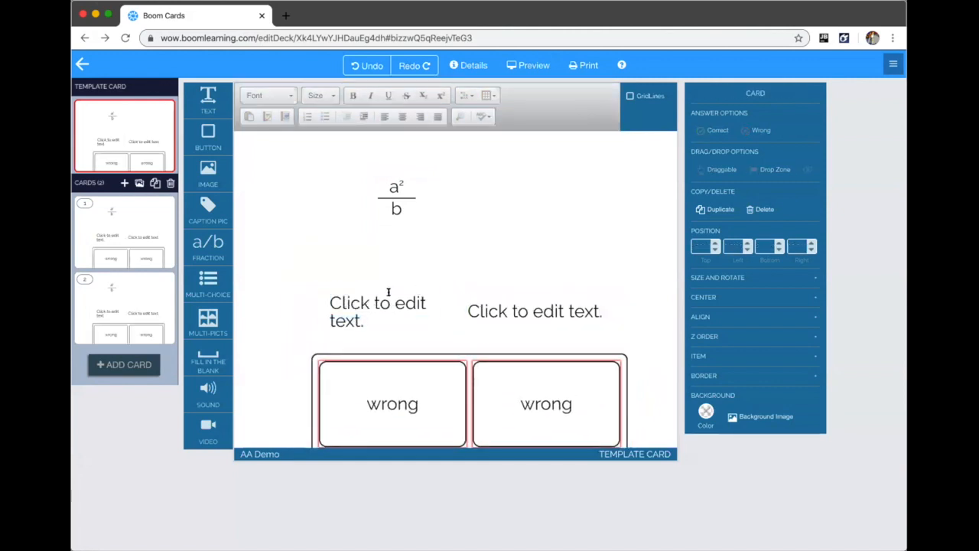
left_click(345, 288)
left_click(347, 289)
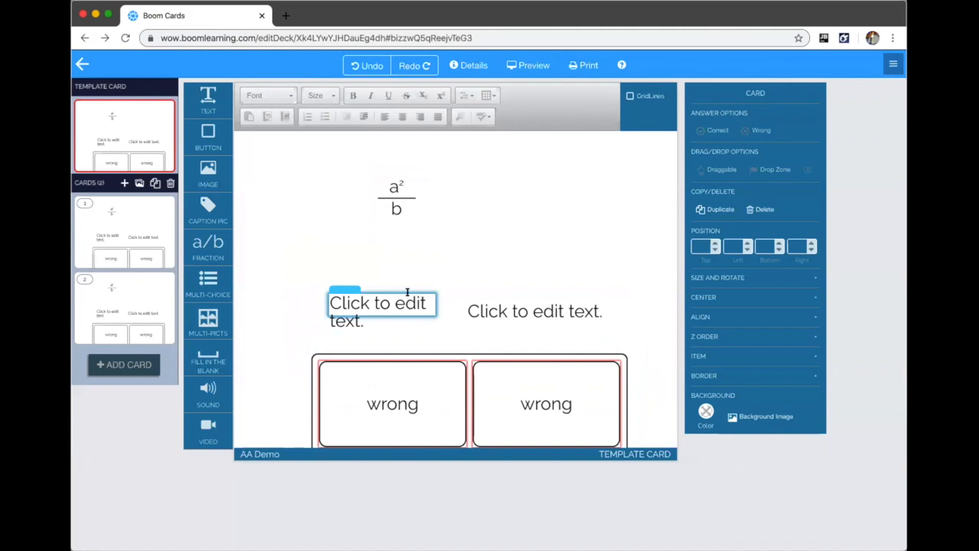
left_click(355, 291)
key("Delete")
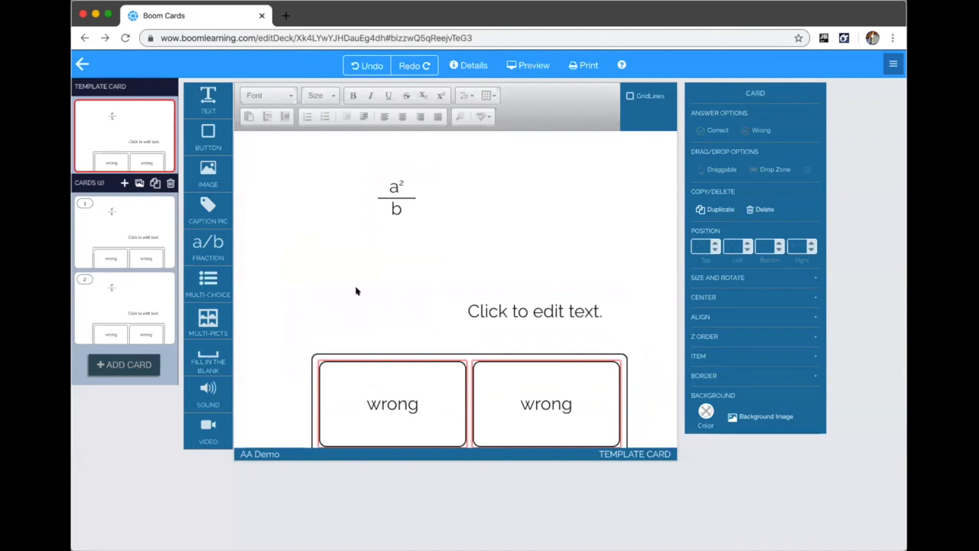
left_click(480, 298)
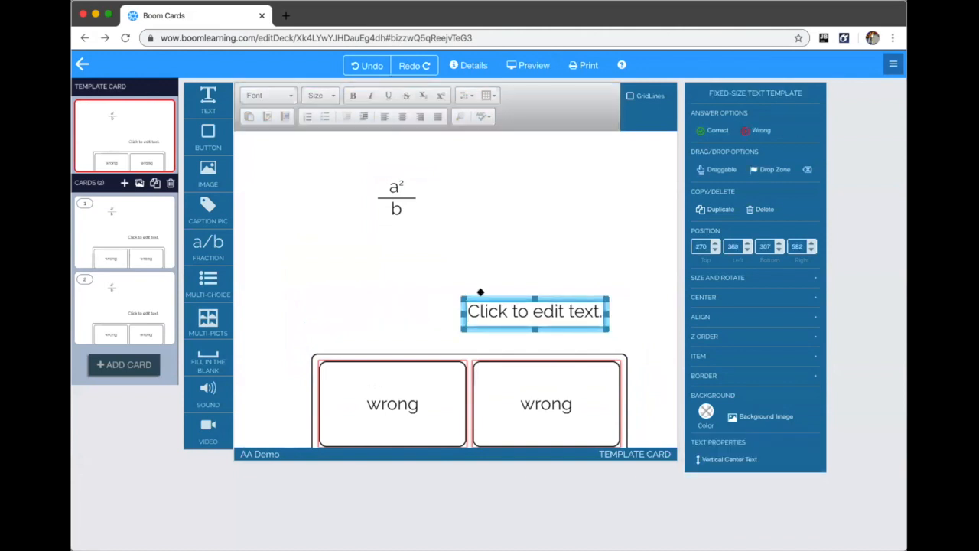
key("Delete")
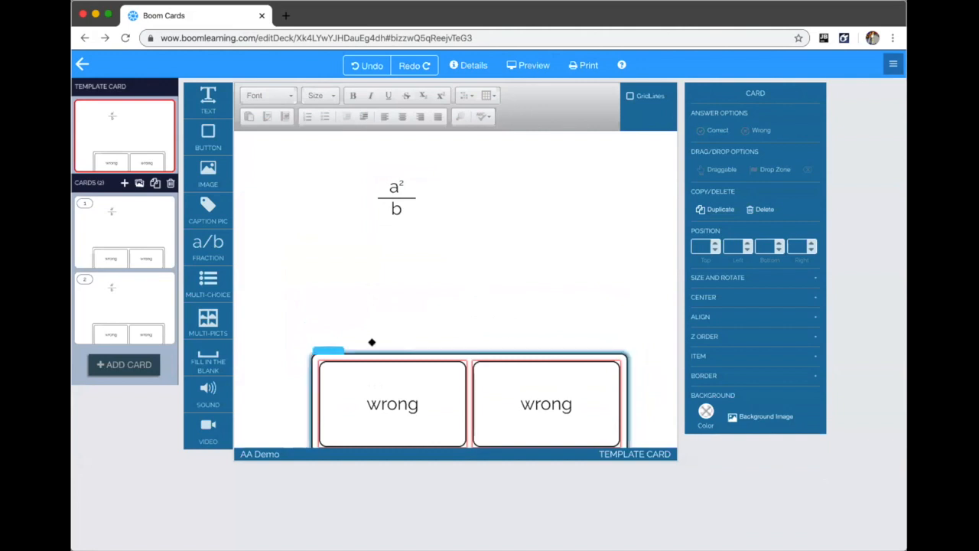
- Move the multi-choice block up below the fraction, and place the fraction over its first "wrong" answer
mouse_move(328, 287)
left_mouse_down()
mouse_move(321, 258)
mouse_move(329, 268)
left_mouse_up()
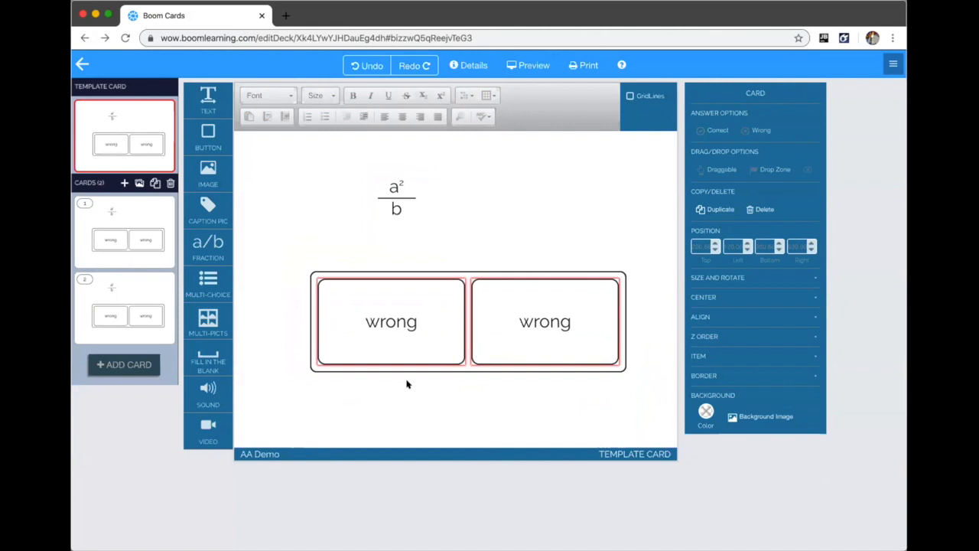
left_click_drag(380, 169, 372, 287)
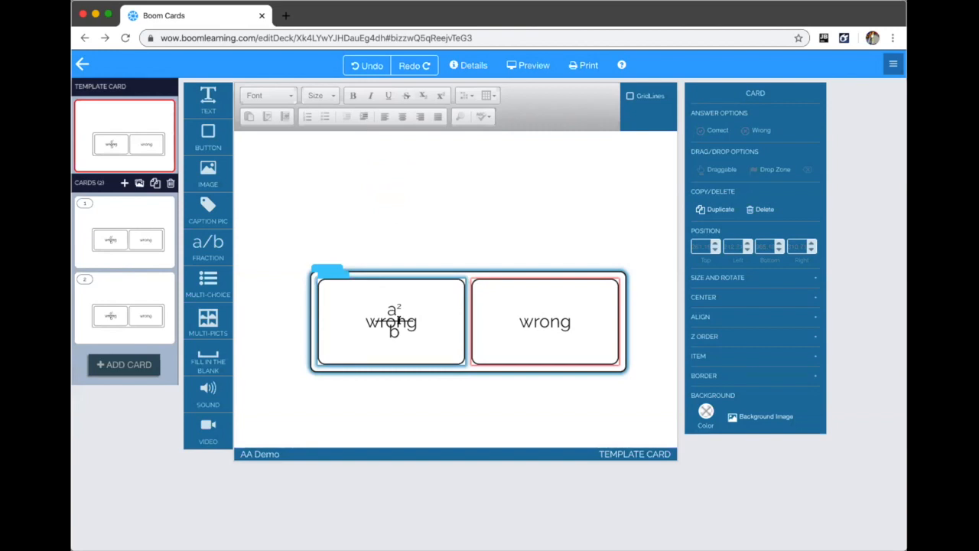
left_click(296, 401)
- Move the multi-choice block above the fraction to about top 58, left 113, and delete one of its two "wrong" answers
left_click_drag(328, 271, 312, 339)
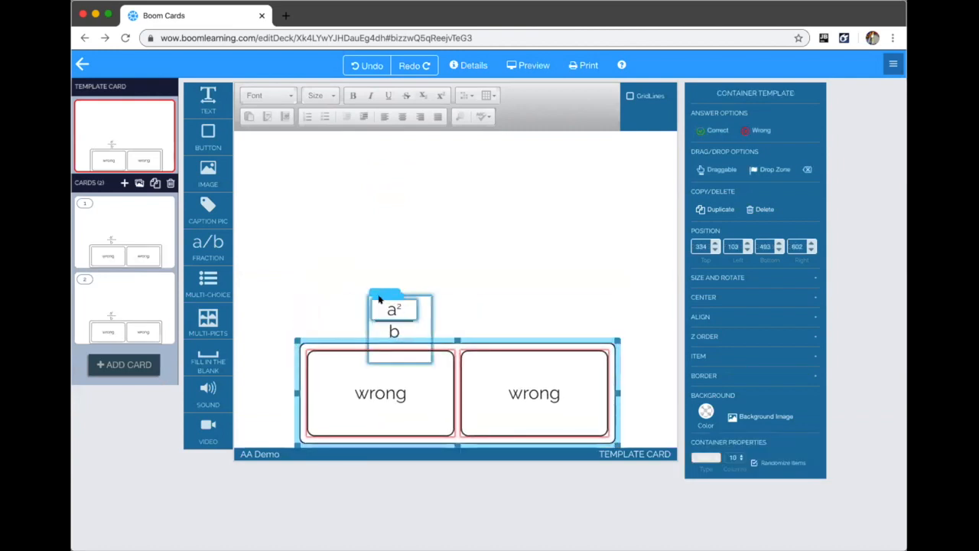
left_click(379, 290)
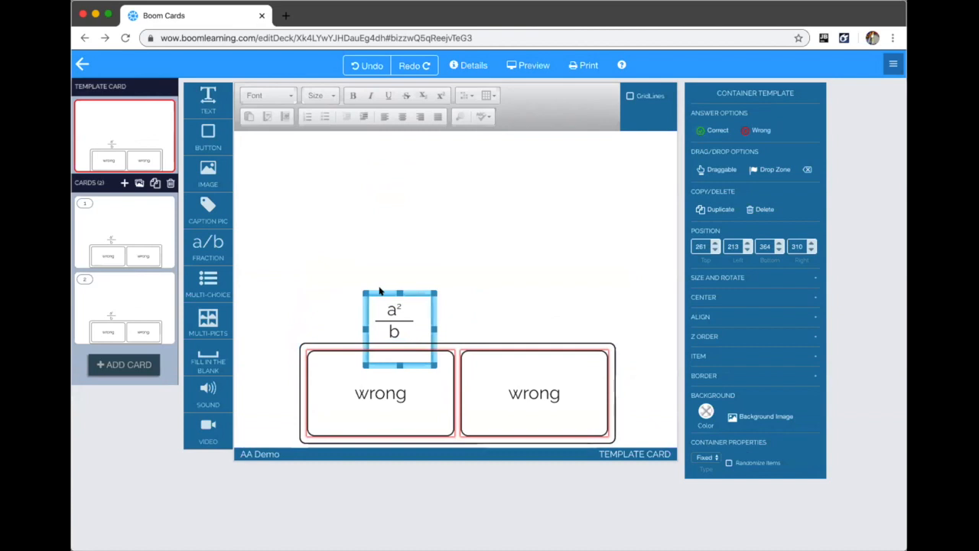
left_click_drag(312, 334, 340, 191)
left_click(330, 170)
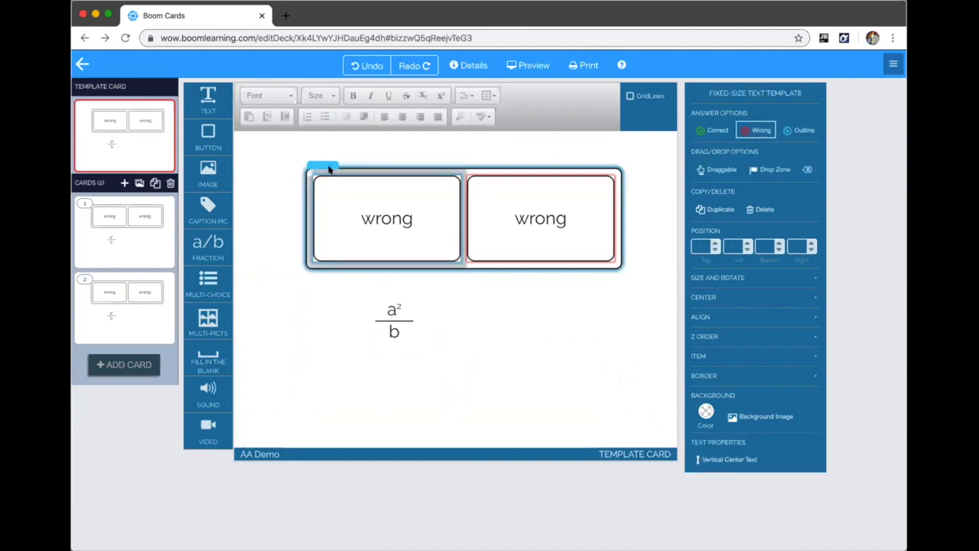
key("Delete")
- Copy the standalone fraction and shift the multi-choice block to about top 96, left 64
left_click(499, 209)
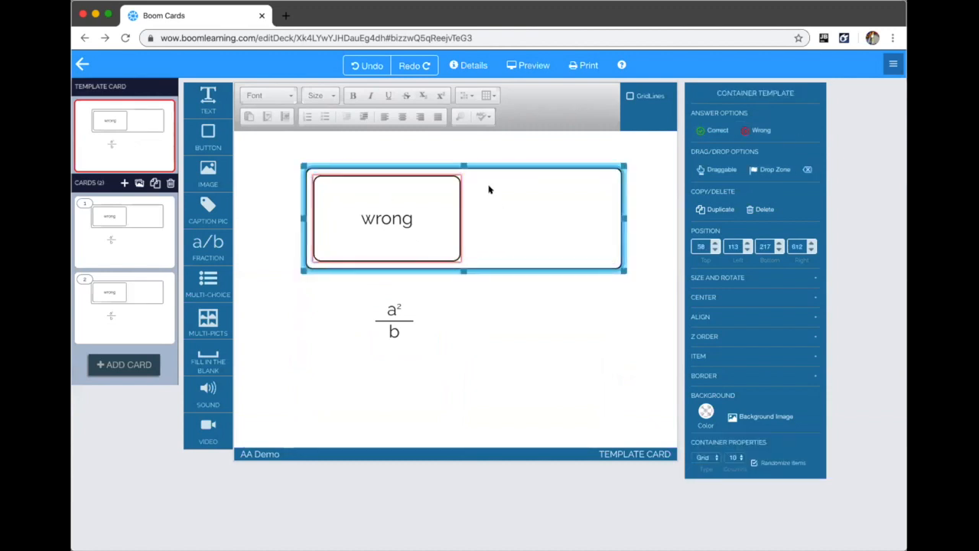
left_click(429, 339)
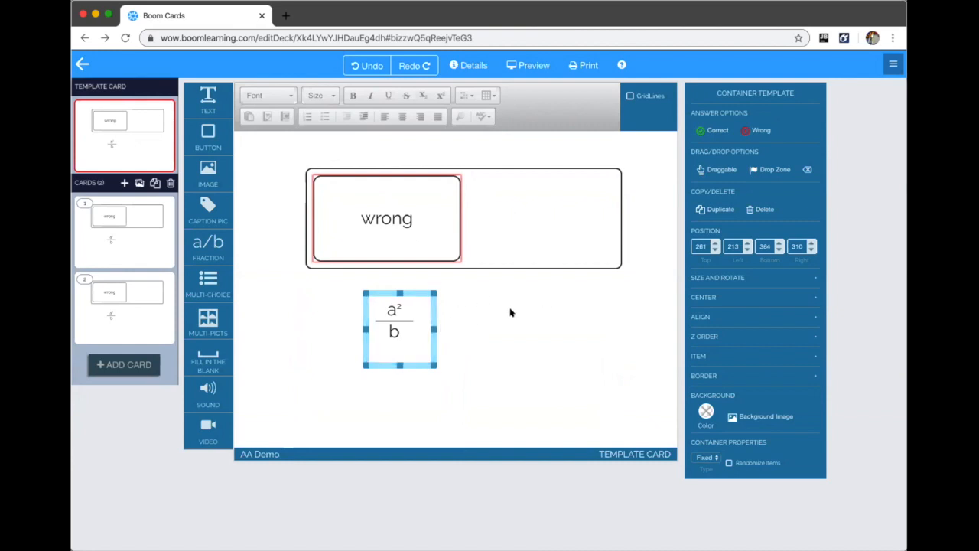
left_click(483, 209)
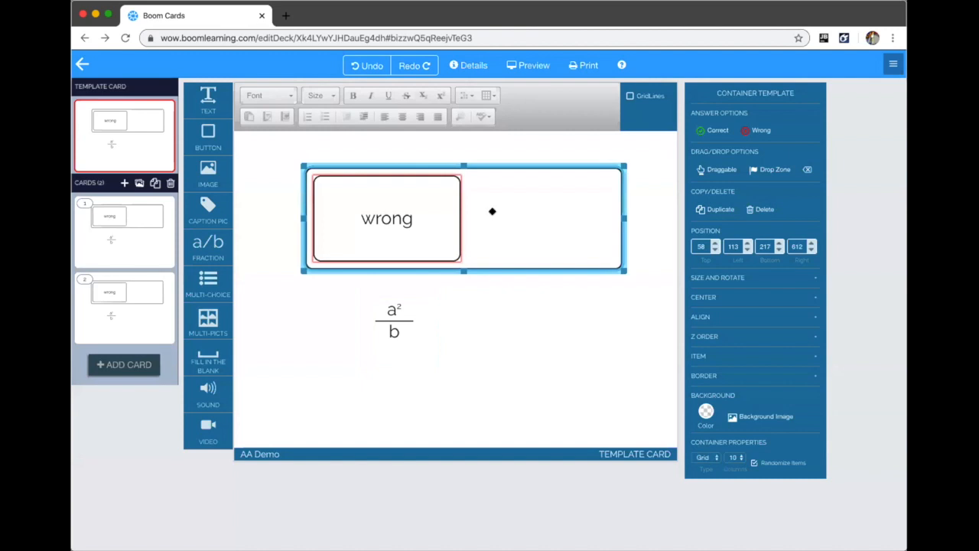
left_click_drag(483, 209, 452, 233)
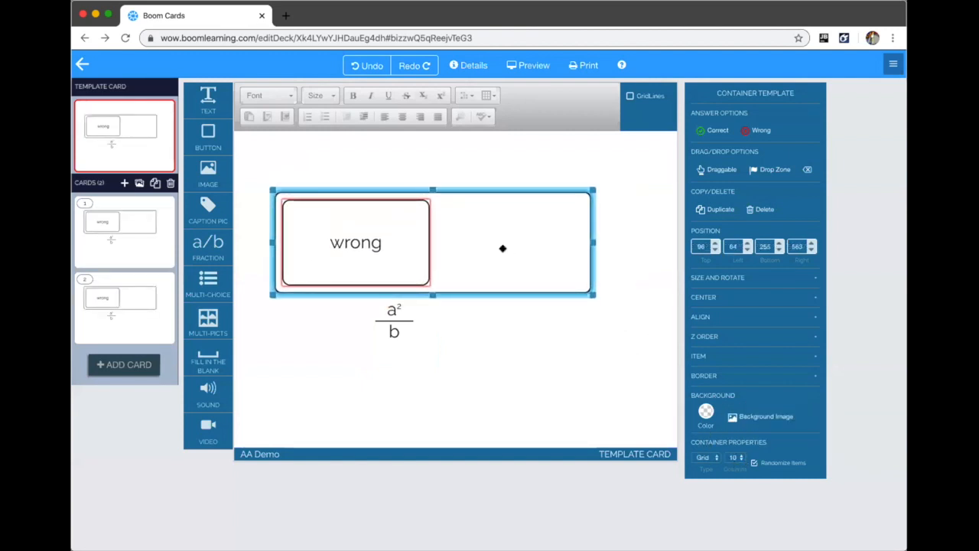
- Paste the copied fraction into the empty half of the multi-choice block and delete the original fraction below it
key("super+v")
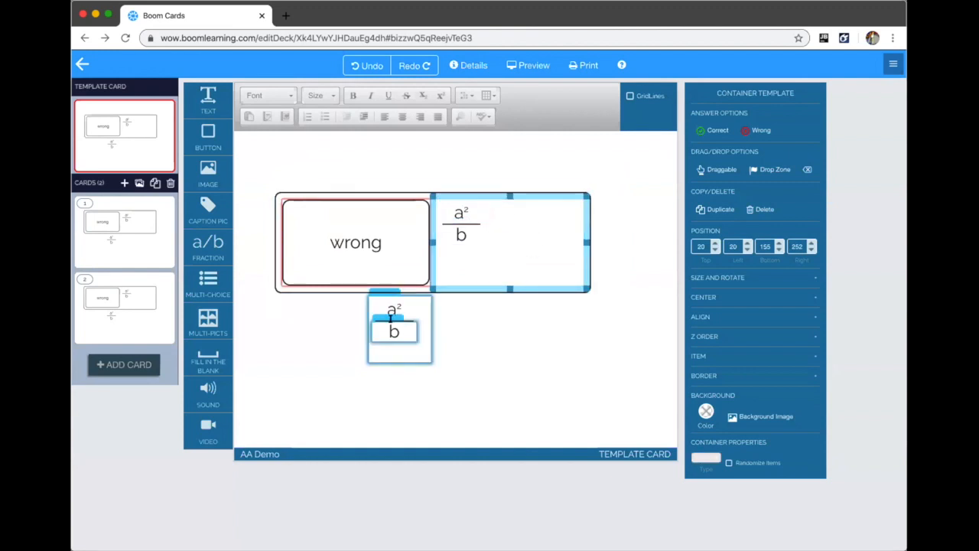
left_click(387, 291)
key("Delete")
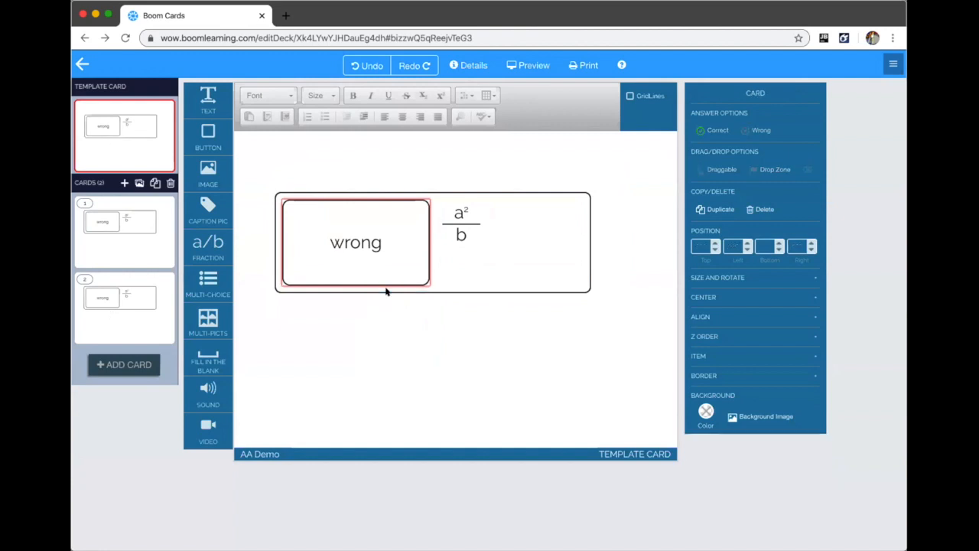
- Paste two more copies of the fraction into the multi-choice block and change the last copy's denominator to c
left_click(498, 269)
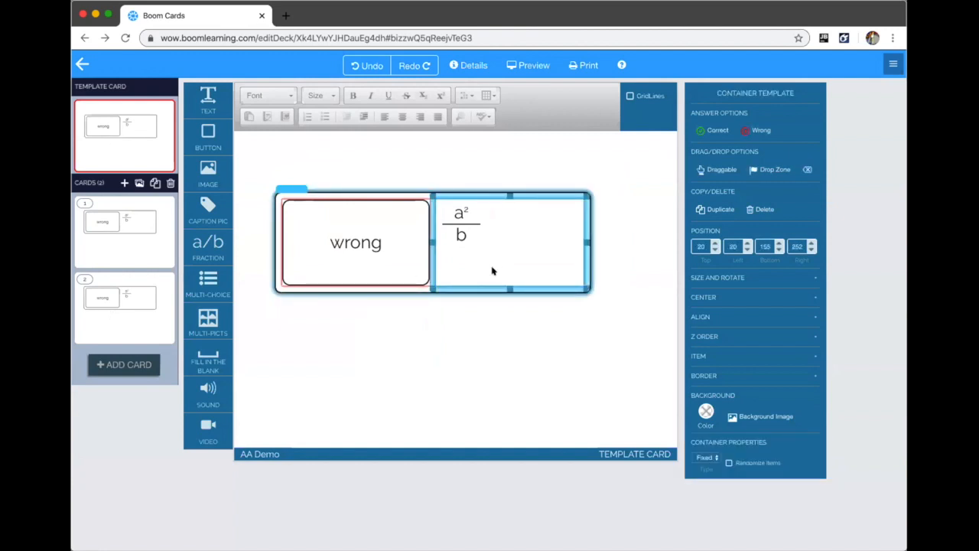
key("ctrl+z")
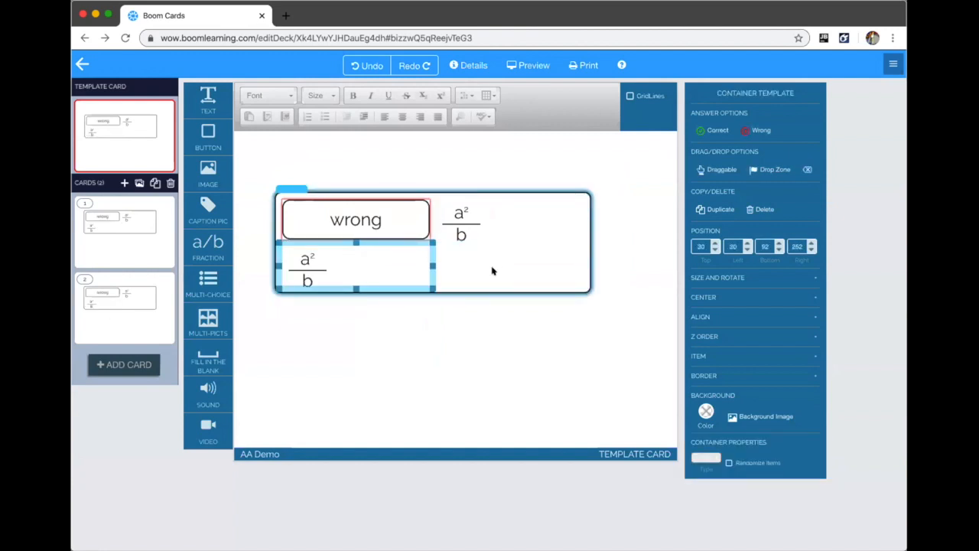
key("super+v")
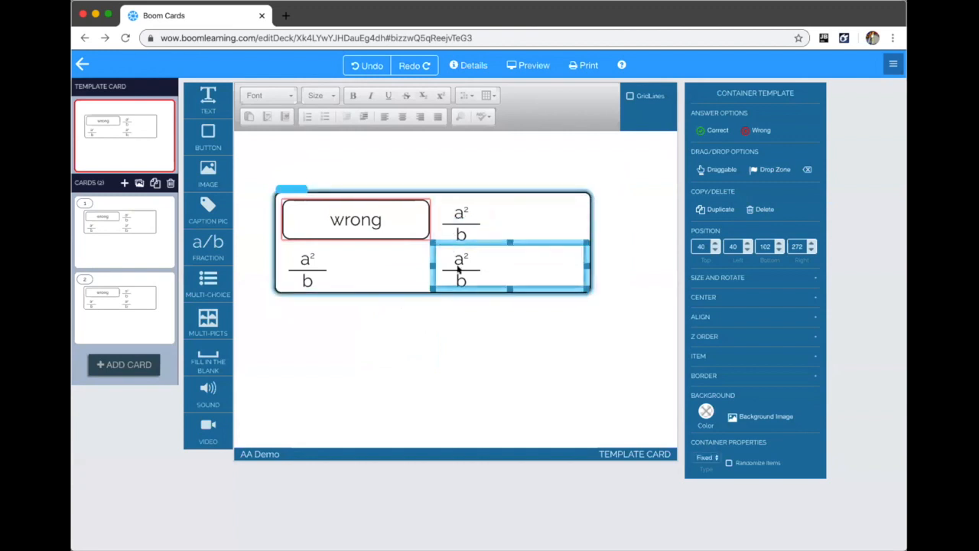
left_click(459, 274)
key("BackSpace")
type("c")
left_click(478, 361)
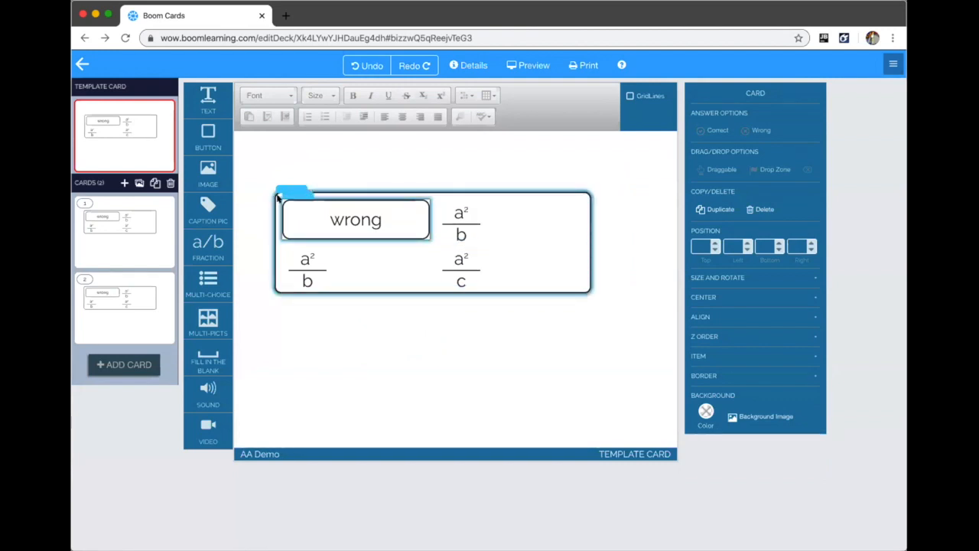
- Move the multi-choice block to about top 268, left 118, and add a reduced clipboard.jpg image over its empty area
left_click_drag(280, 180, 317, 299)
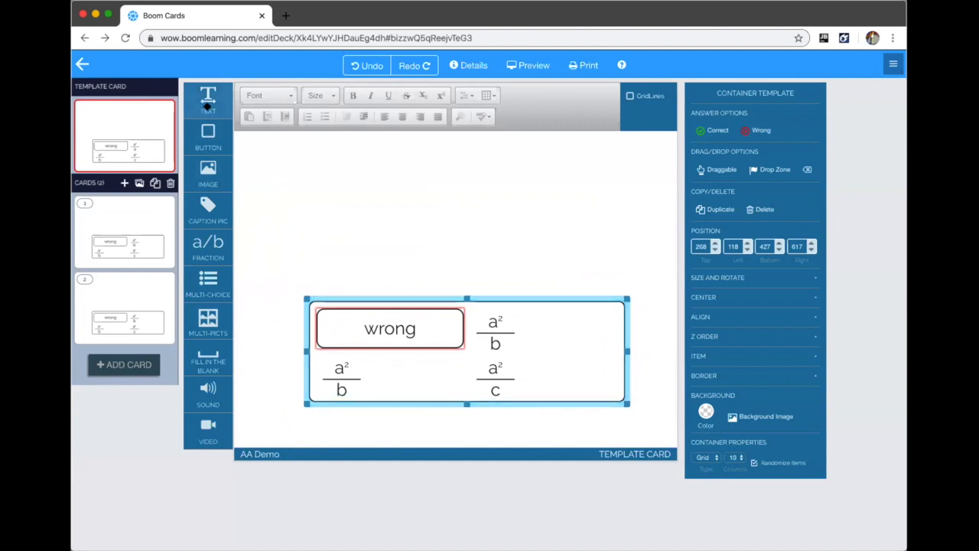
left_click(207, 171)
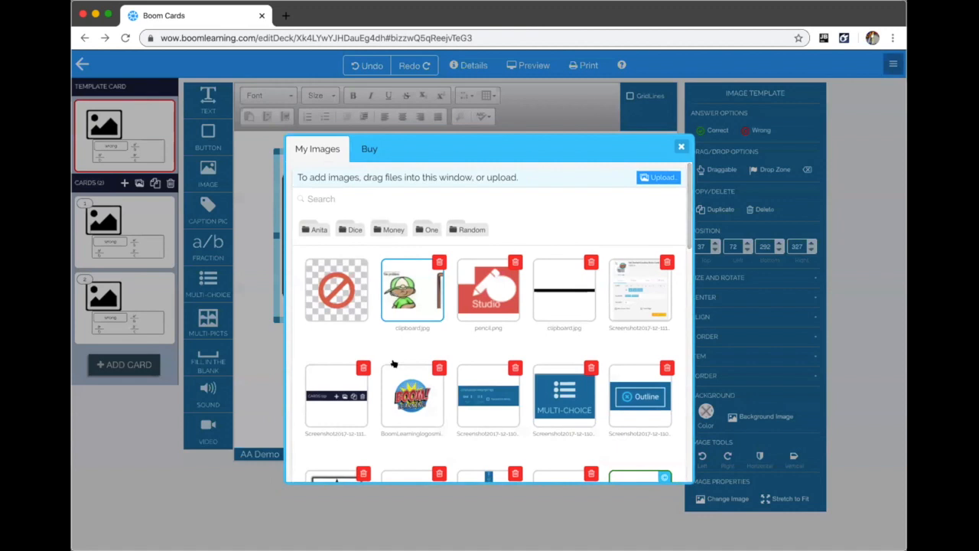
left_click(412, 289)
left_click_drag(446, 257, 349, 218)
left_click_drag(290, 146, 531, 312)
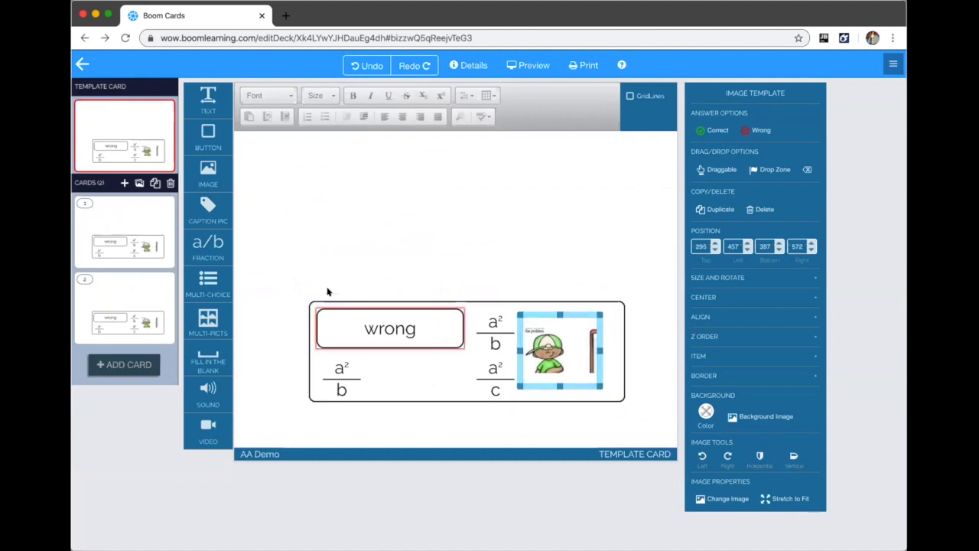
- Move the multi-choice block to about top 131, left 105, and paste a copy of the clipboard.jpg image into it
left_click_drag(310, 291, 301, 207)
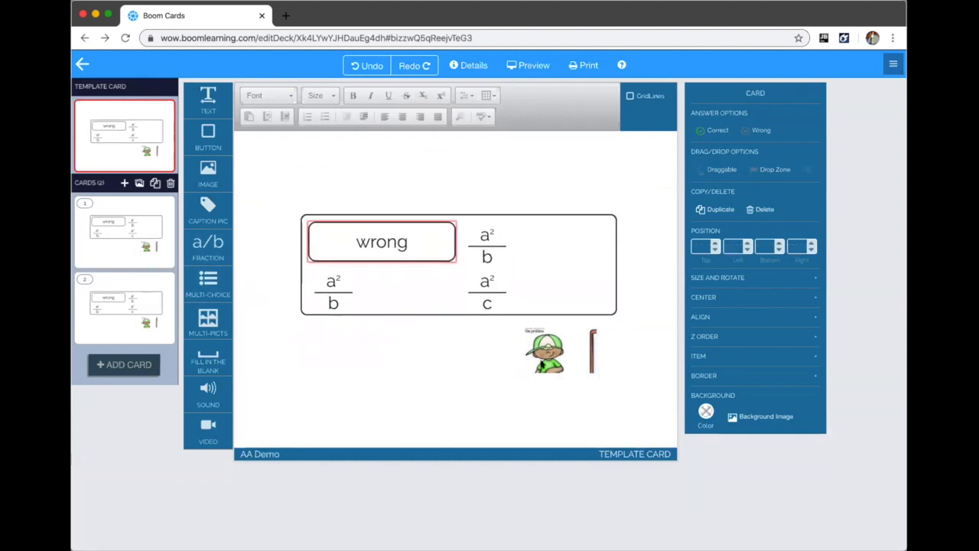
left_click(541, 330)
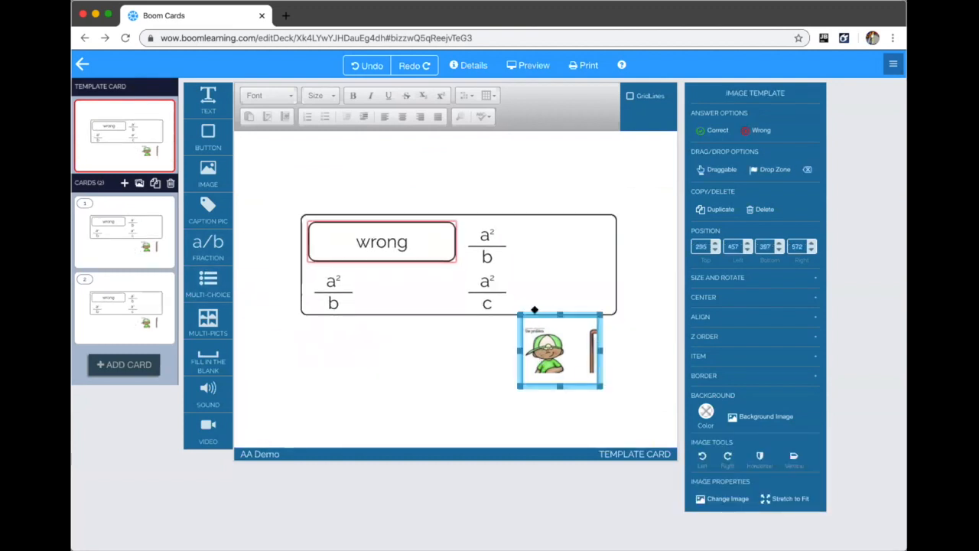
left_click(490, 216)
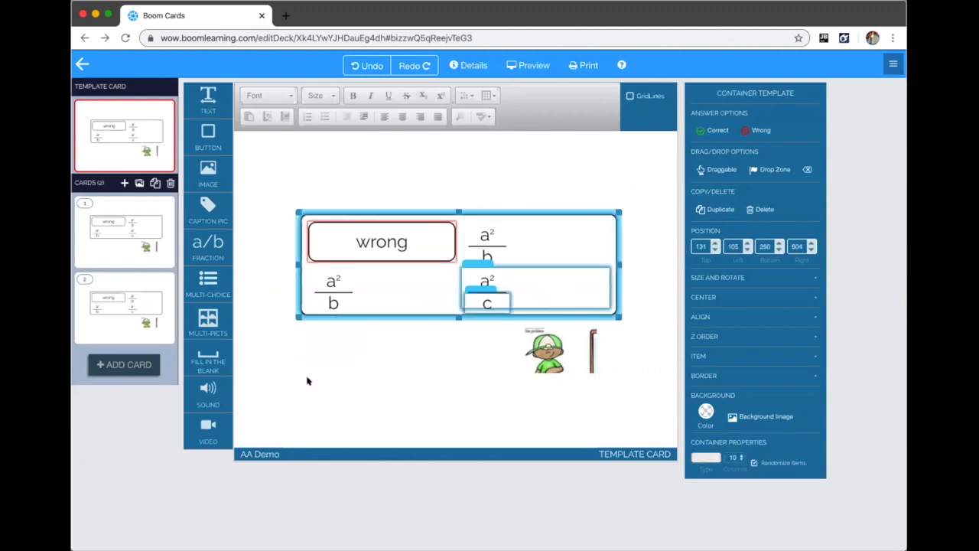
key("ctrl+v")
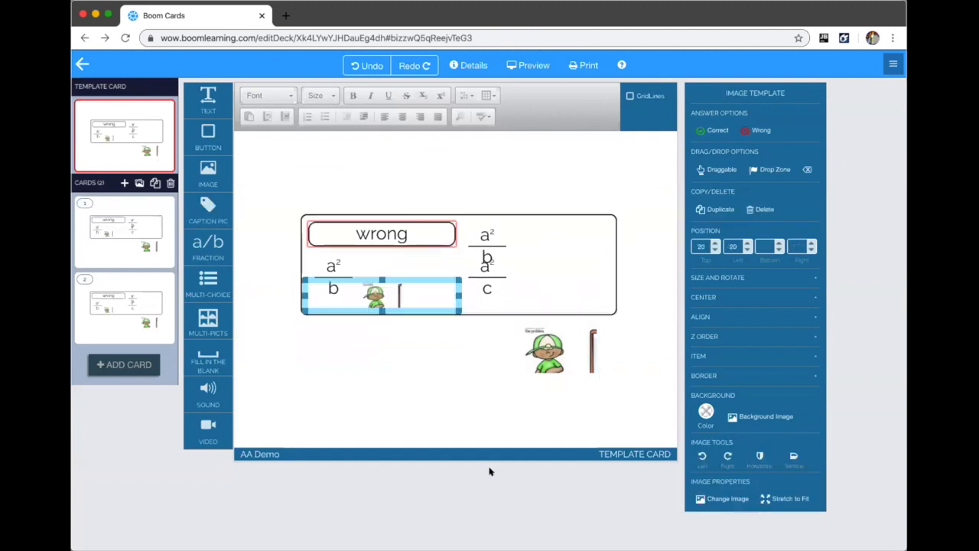
- Delete everything on the template card
left_click(472, 306)
left_click_drag(316, 220, 301, 160)
left_click_drag(443, 257, 443, 304)
key("super+a")
key("Delete")
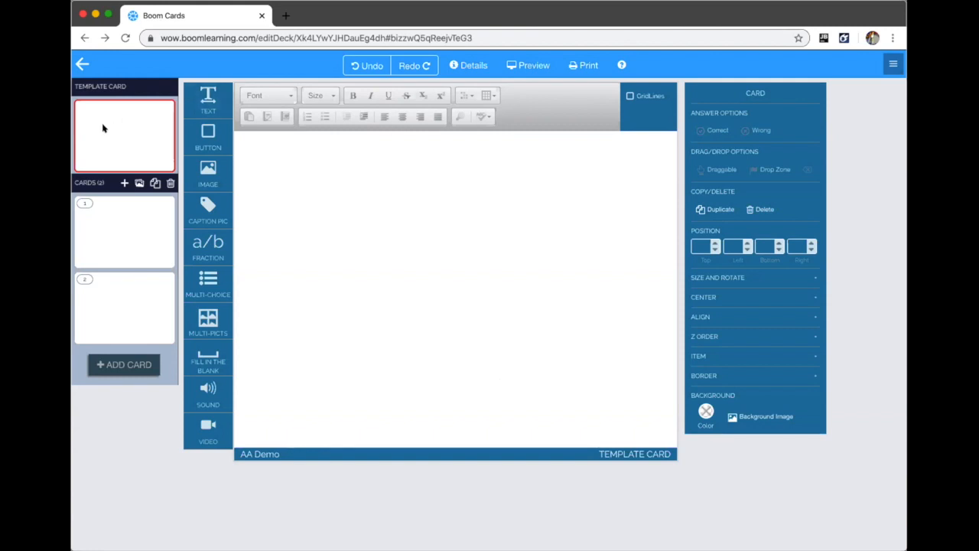
- Add a button to the upper part of the template card
left_click(121, 229)
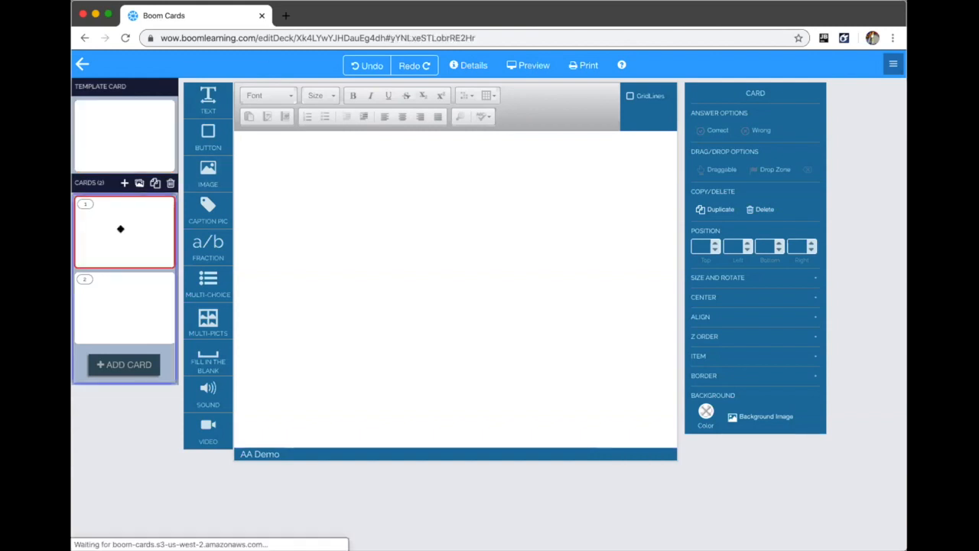
left_click(127, 157)
left_click_drag(208, 137, 326, 186)
- Add the clipboard.jpg image to card 1 below the button, make it draggable and place it at about top 216, left 201
left_click(158, 219)
left_click_drag(208, 173, 358, 274)
left_click(413, 289)
left_click_drag(375, 310, 381, 239)
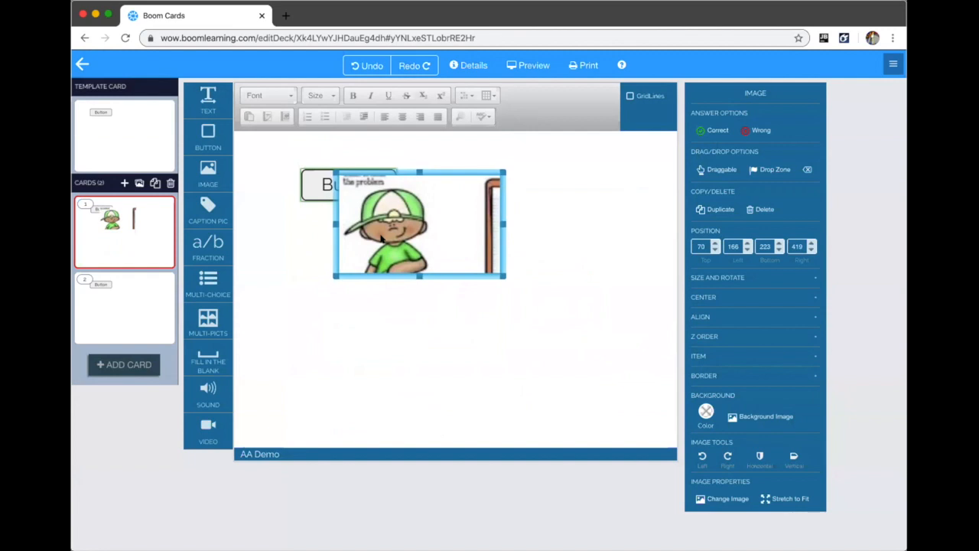
left_click_drag(381, 239, 405, 300)
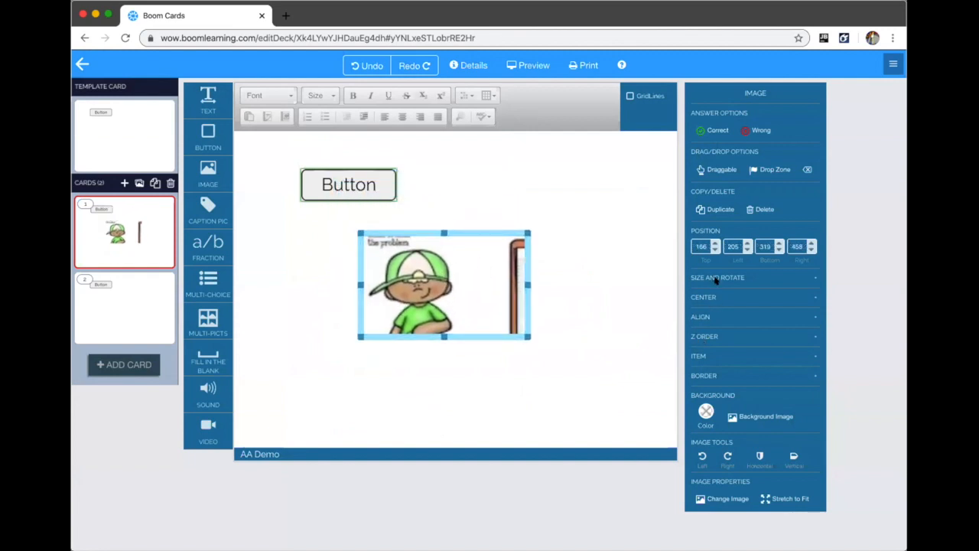
left_click(709, 169)
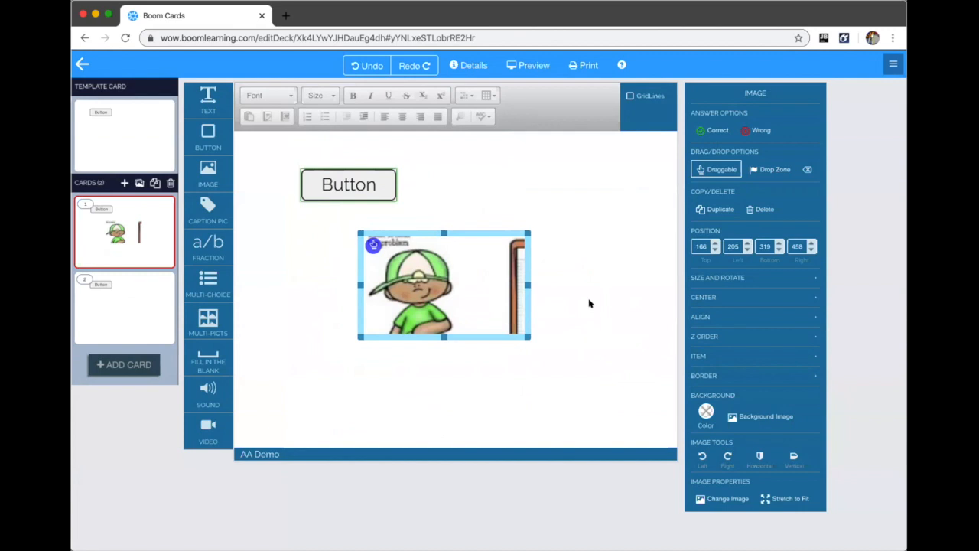
left_click_drag(390, 291, 388, 323)
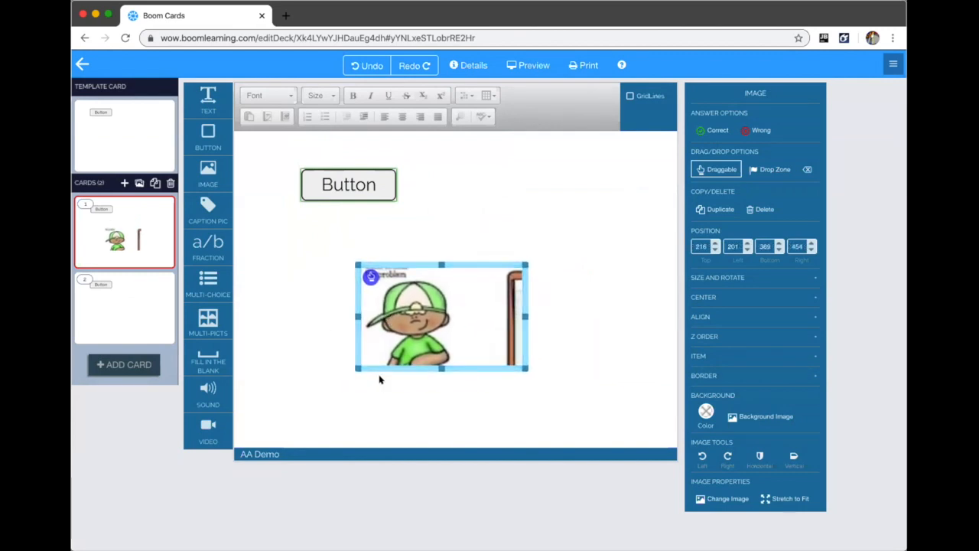
- Add a small pencil.png image beside the clipboard.jpg image at about top 281, left 102, and make it draggable
left_click_drag(208, 172, 295, 282)
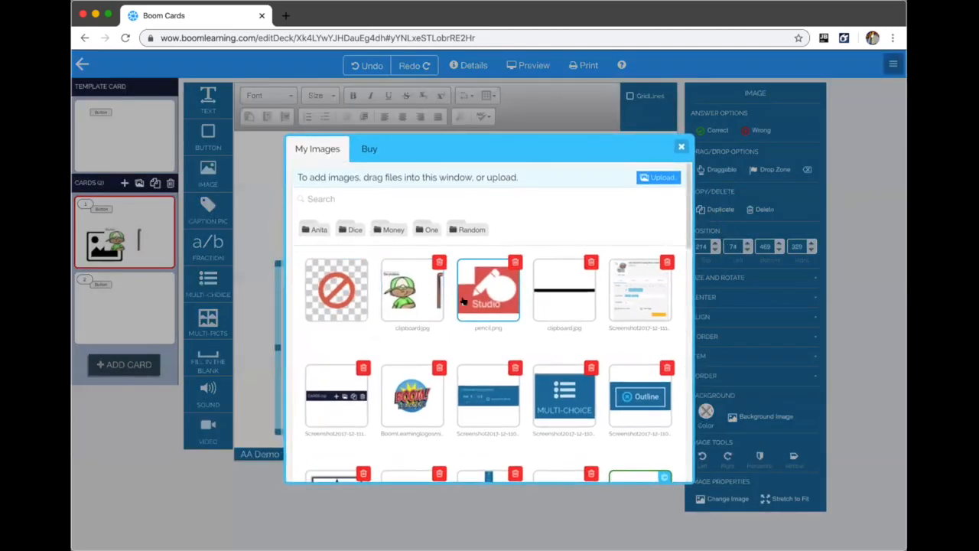
left_click(478, 294)
left_click_drag(308, 282, 319, 314)
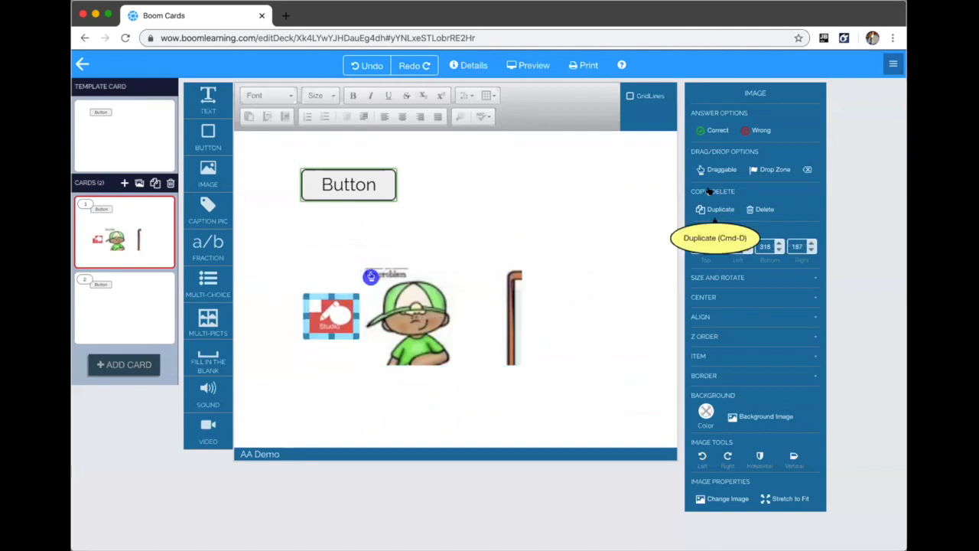
left_click(711, 169)
mouse_move(329, 309)
left_mouse_down()
mouse_move(425, 303)
mouse_move(396, 339)
mouse_move(320, 322)
left_mouse_up()
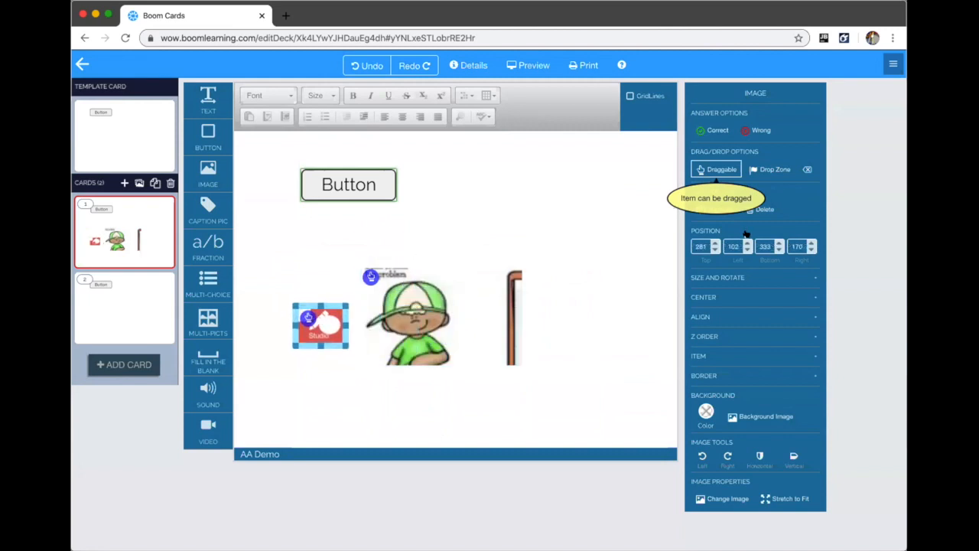
- Send the pencil.png image to the back and move both images up and further apart on card 1
left_click(707, 337)
left_click(702, 354)
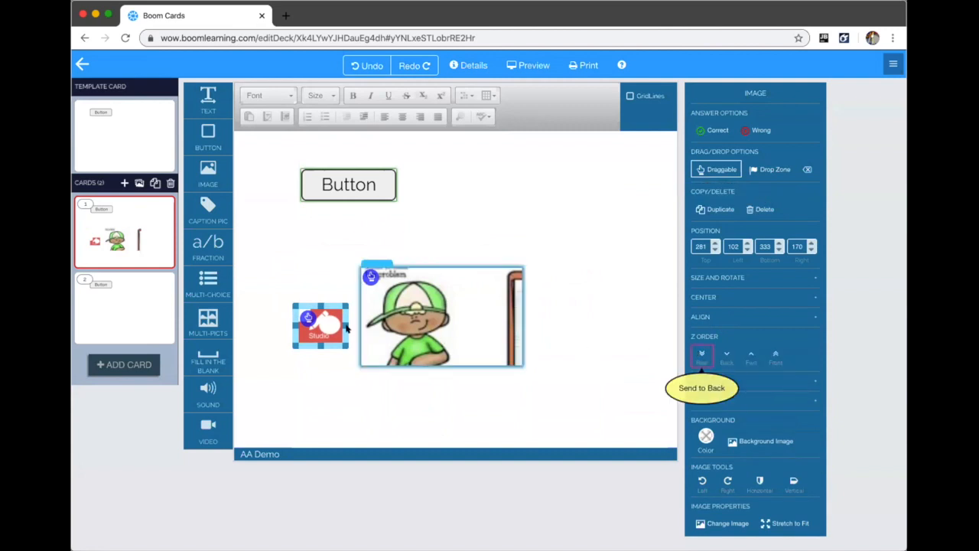
left_click(319, 302)
left_click_drag(380, 289, 298, 274)
left_click_drag(380, 262, 439, 232)
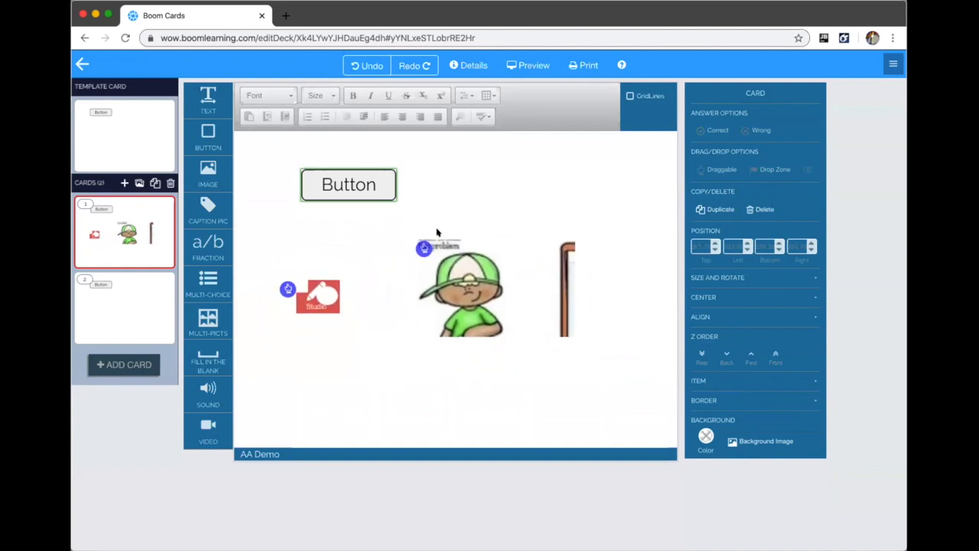
- Preview card 1, move the two draggable images over each other to check their stacking order, and leave the preview
left_click(528, 65)
left_click_drag(286, 330, 340, 349)
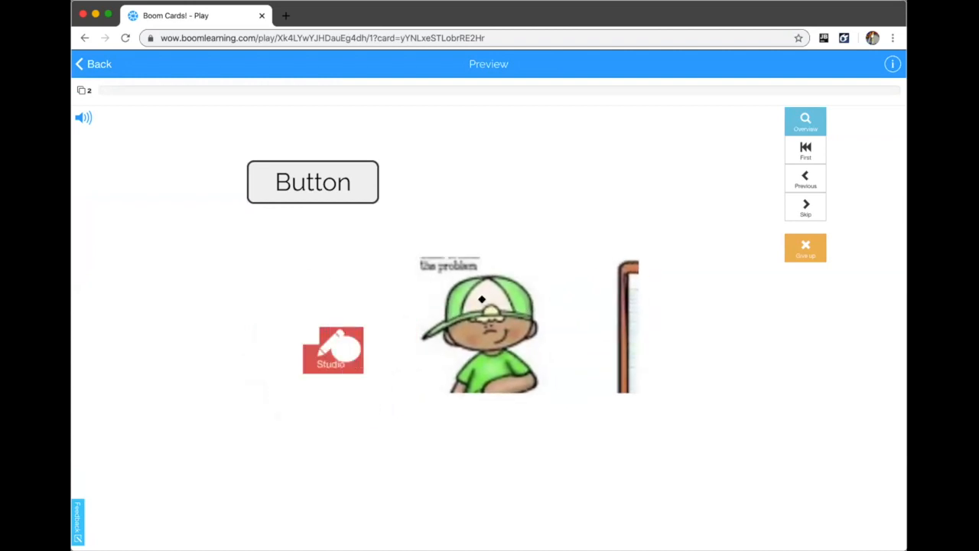
left_click_drag(337, 338, 398, 336)
left_click_drag(511, 344, 541, 289)
left_click_drag(400, 350, 426, 311)
left_click_drag(546, 283, 581, 298)
left_click_drag(422, 313, 602, 285)
left_click_drag(378, 348, 360, 307)
left_click_drag(602, 299, 564, 291)
mouse_move(389, 299)
left_mouse_down()
mouse_move(371, 278)
mouse_move(383, 263)
mouse_move(389, 308)
mouse_move(422, 308)
mouse_move(389, 282)
mouse_move(373, 287)
mouse_move(389, 291)
left_mouse_up()
left_click_drag(574, 291, 335, 274)
left_click_drag(398, 220, 406, 247)
left_click_drag(304, 332, 346, 317)
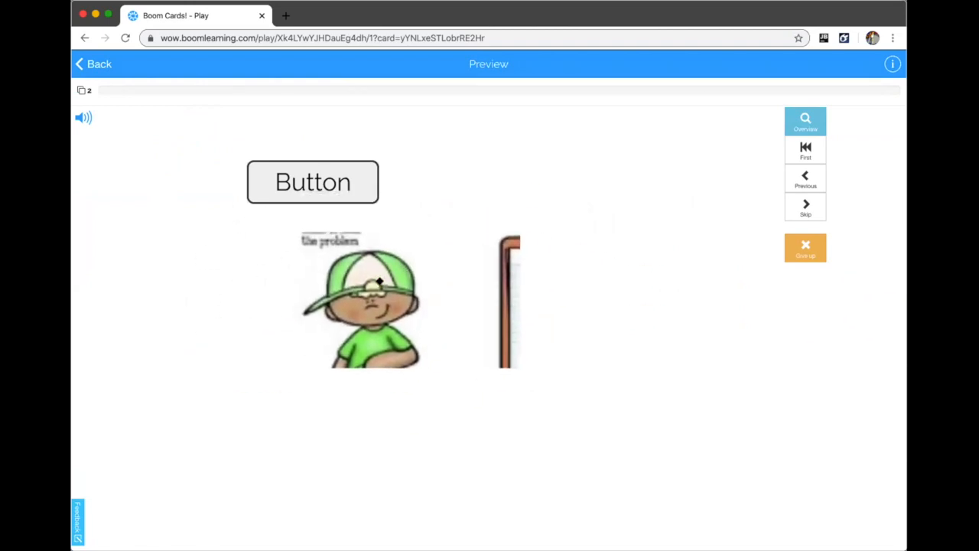
left_click(92, 62)
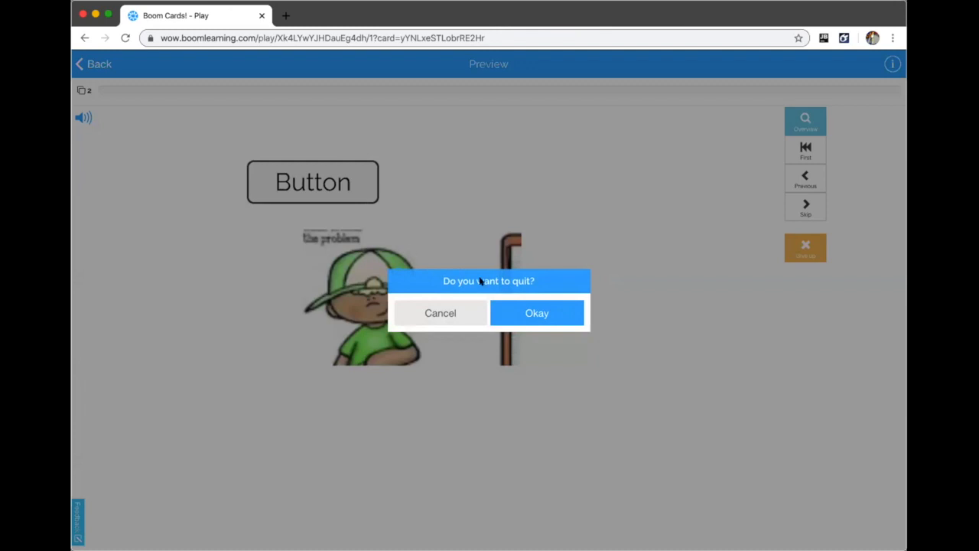
left_click(523, 313)
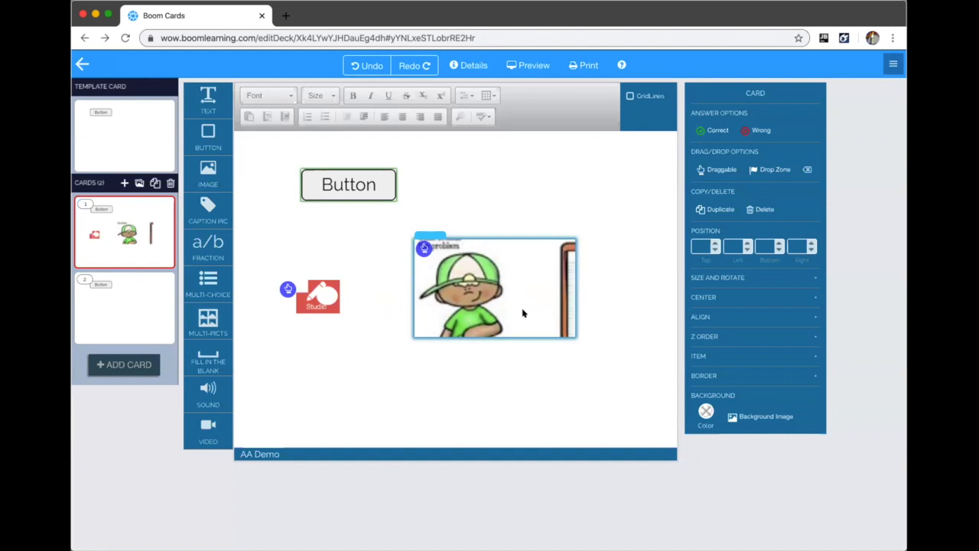
- Move the clipboard.jpg image to about top 276, left 361, and add a text box above it as a drop zone
left_click_drag(523, 313, 512, 279)
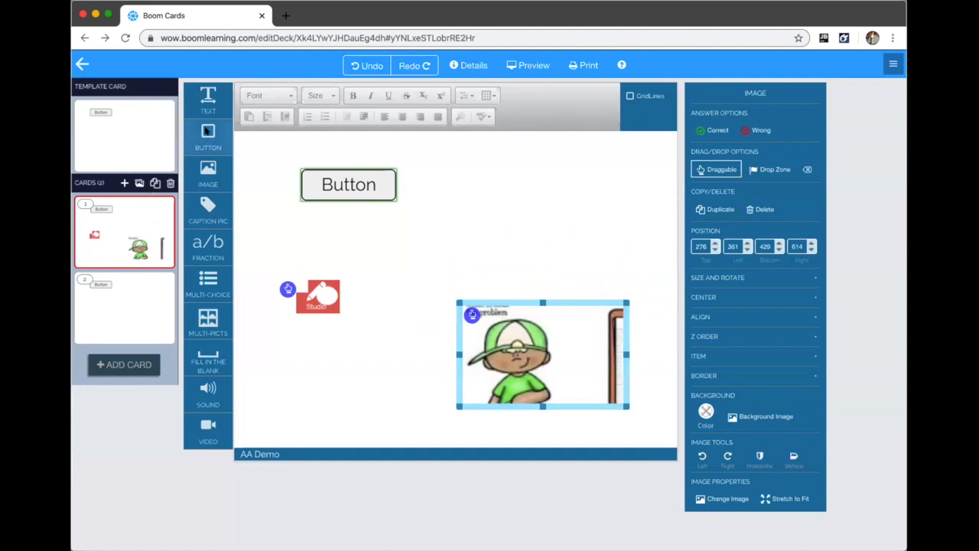
left_click_drag(208, 100, 494, 244)
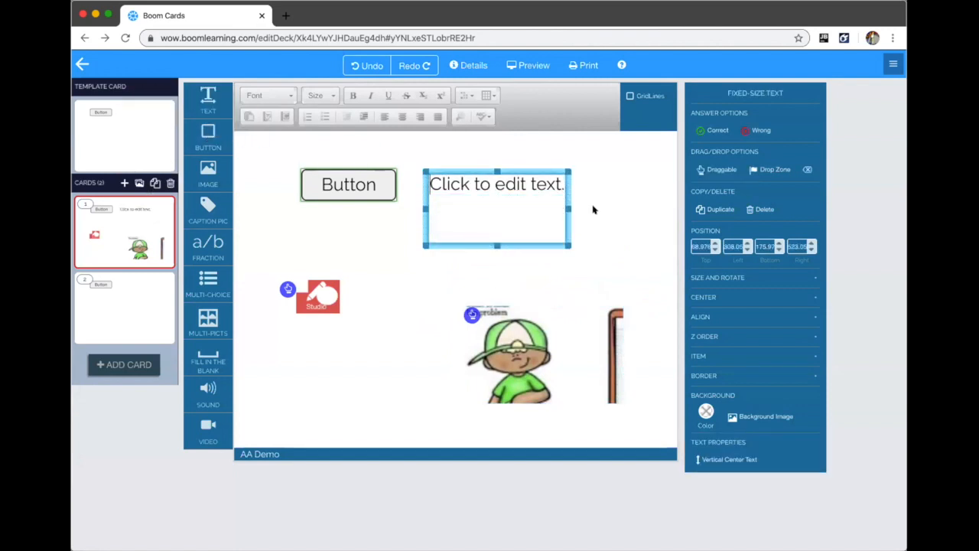
left_click(769, 169)
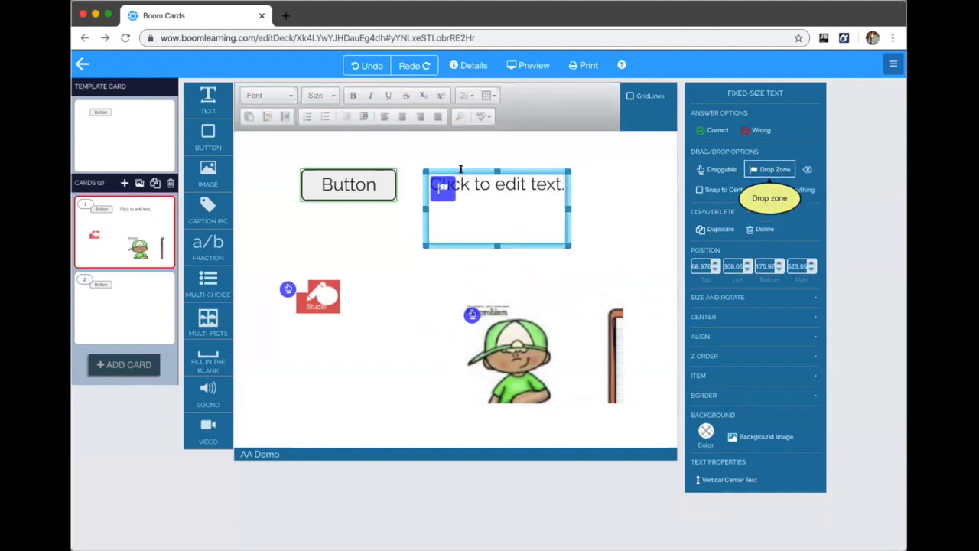
left_click_drag(512, 167, 512, 166)
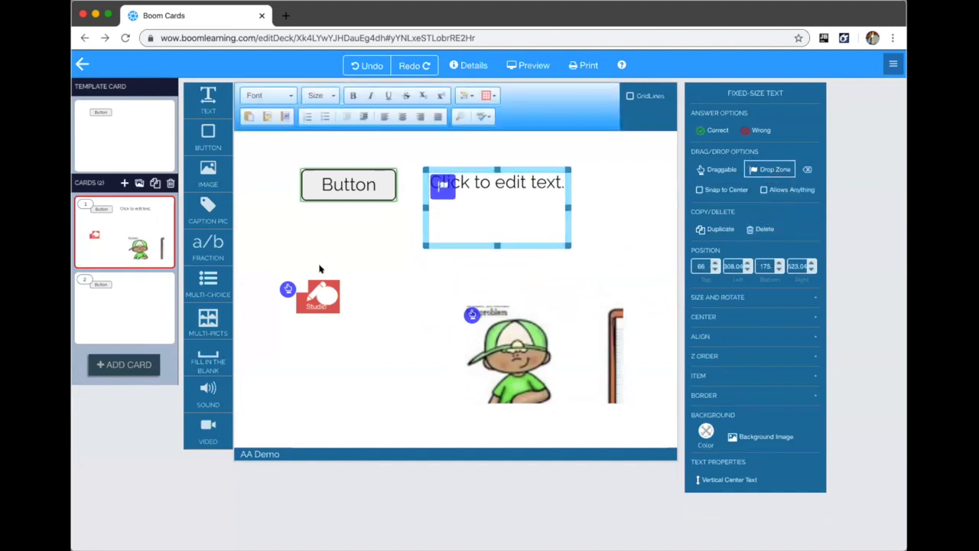
- Link the text box's drop zone to the draggable pencil.png image
left_click(409, 210)
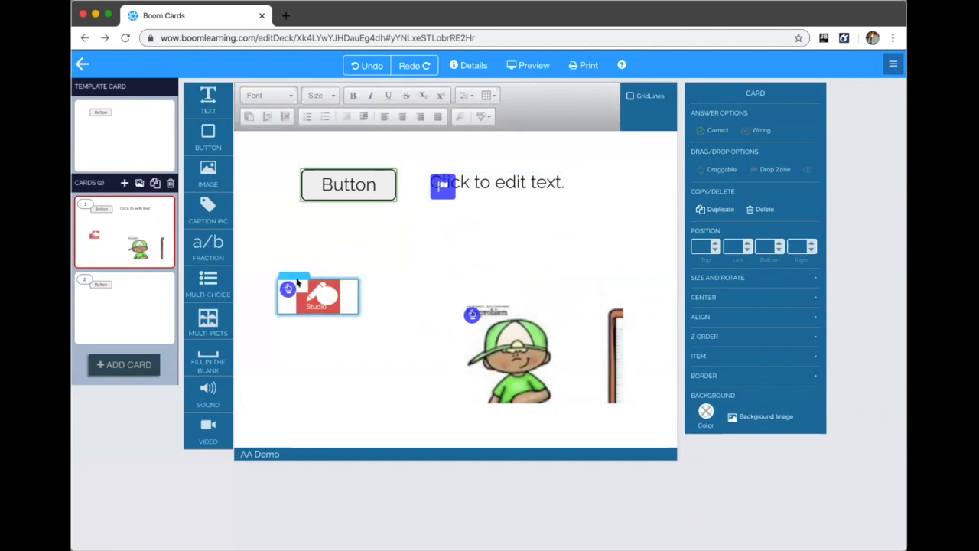
key("super+r")
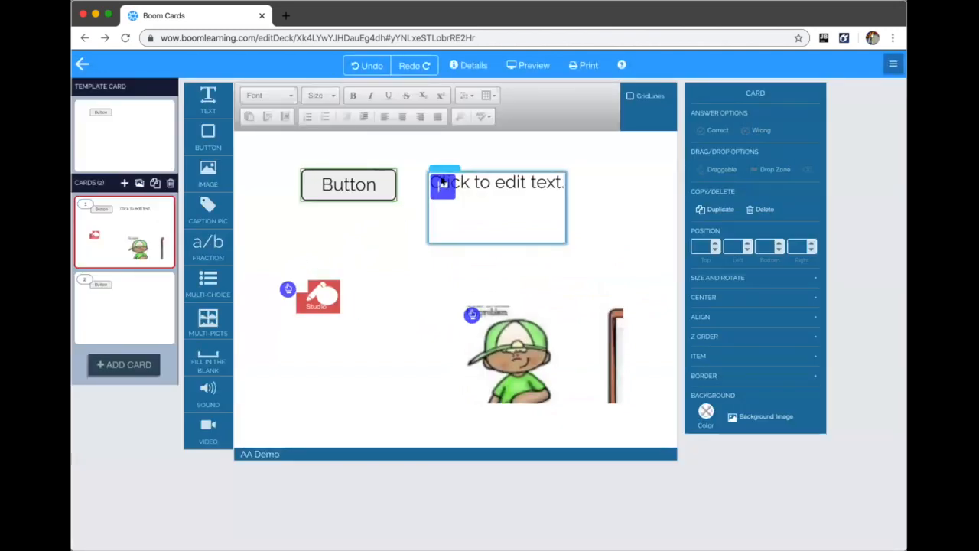
left_click_drag(442, 184, 288, 289)
- Enlarge the drop-zone text box and move it to about top 95, left 376, and cover it with the clipboard.jpg image
left_click(564, 242)
left_click_drag(564, 242, 577, 266)
left_click_drag(503, 170, 545, 188)
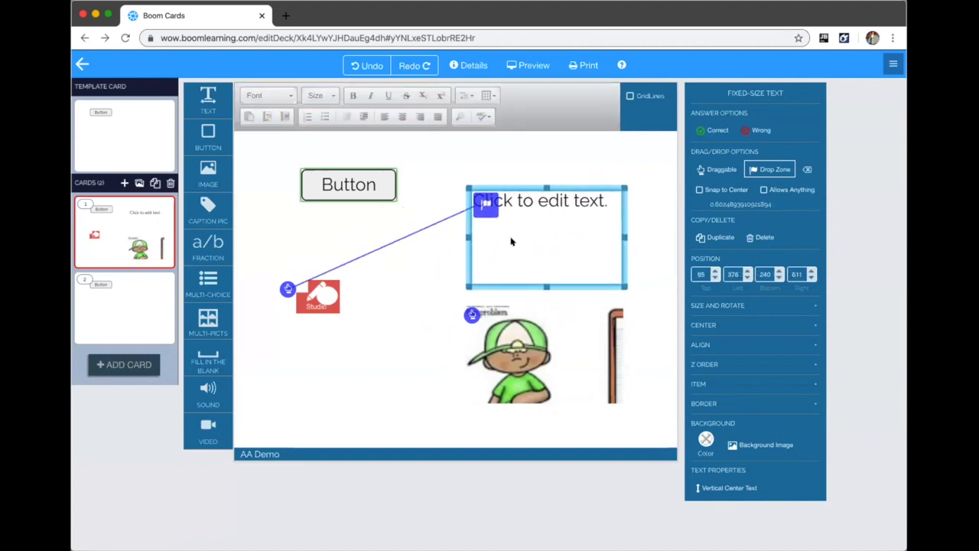
left_click_drag(512, 340, 511, 217)
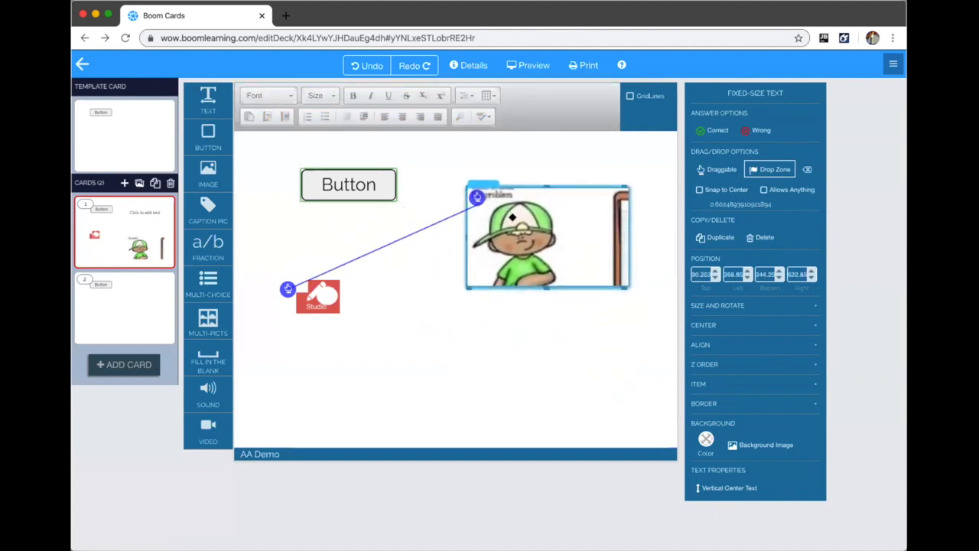
left_click(511, 219)
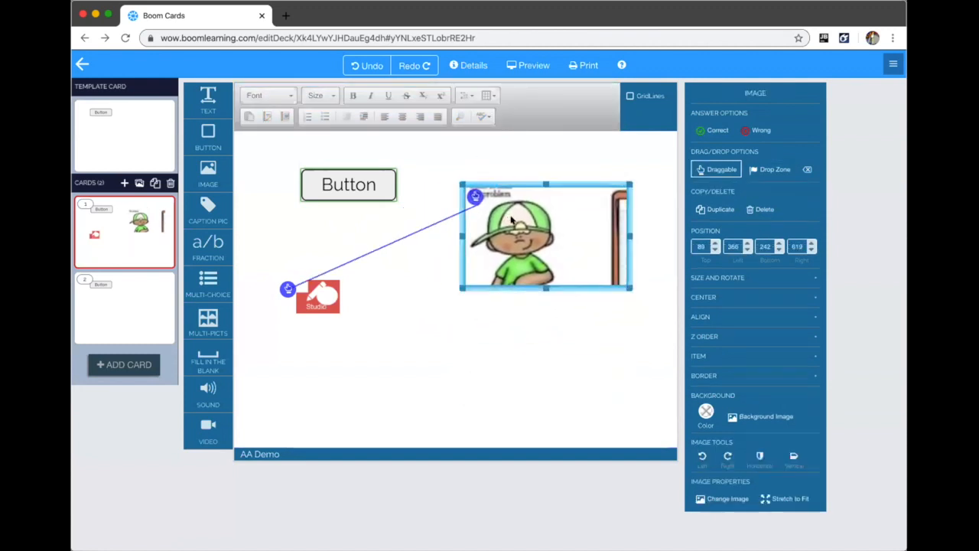
- Preview card 1, shift the clipboard.jpg image slightly to check how it behaves over the covered drop zone, and leave the preview
left_click(526, 63)
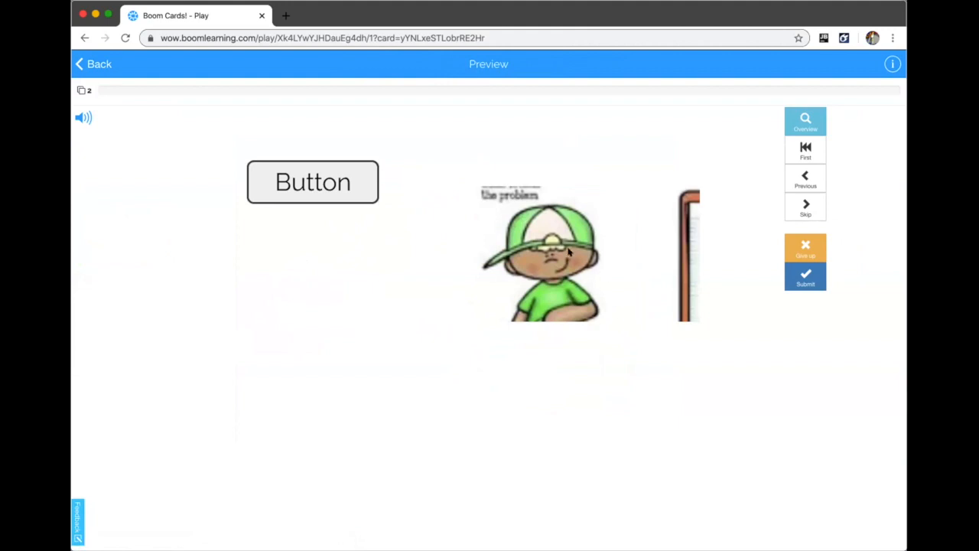
mouse_move(560, 263)
left_mouse_down()
mouse_move(625, 372)
mouse_move(656, 450)
mouse_move(535, 260)
mouse_move(623, 436)
mouse_move(582, 261)
mouse_move(560, 269)
left_mouse_up()
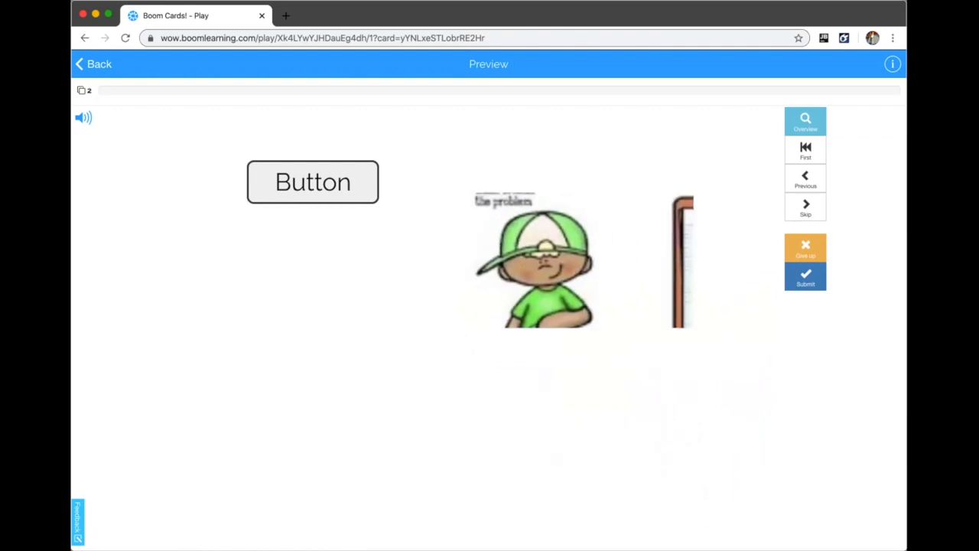
left_click(95, 66)
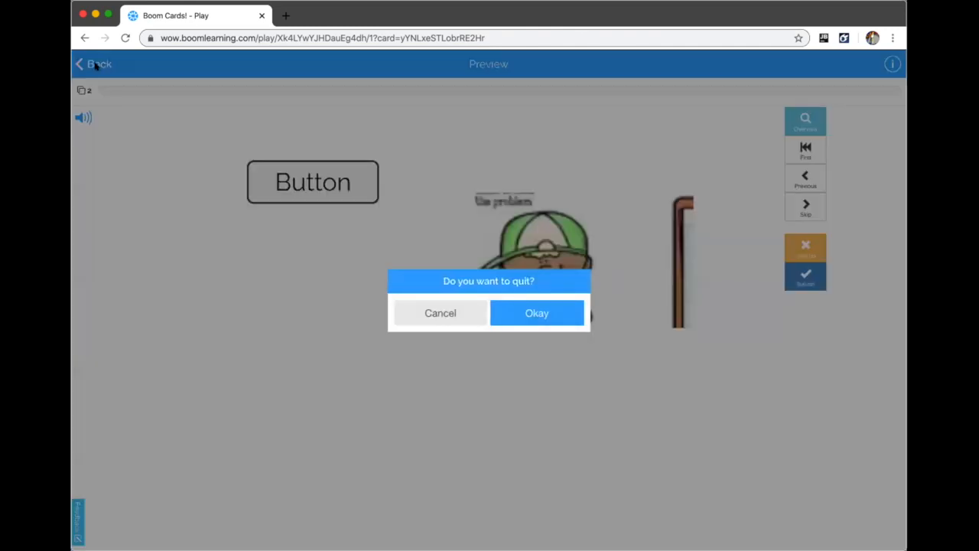
left_click(515, 311)
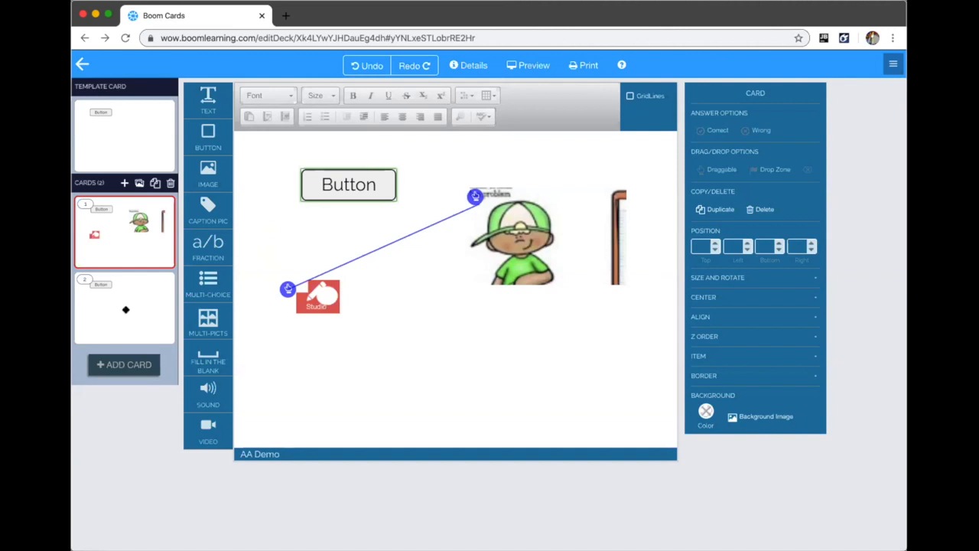
- Add three new cards to the end of the AA Demo deck, trying out reordering the first cards in between
left_click(126, 309)
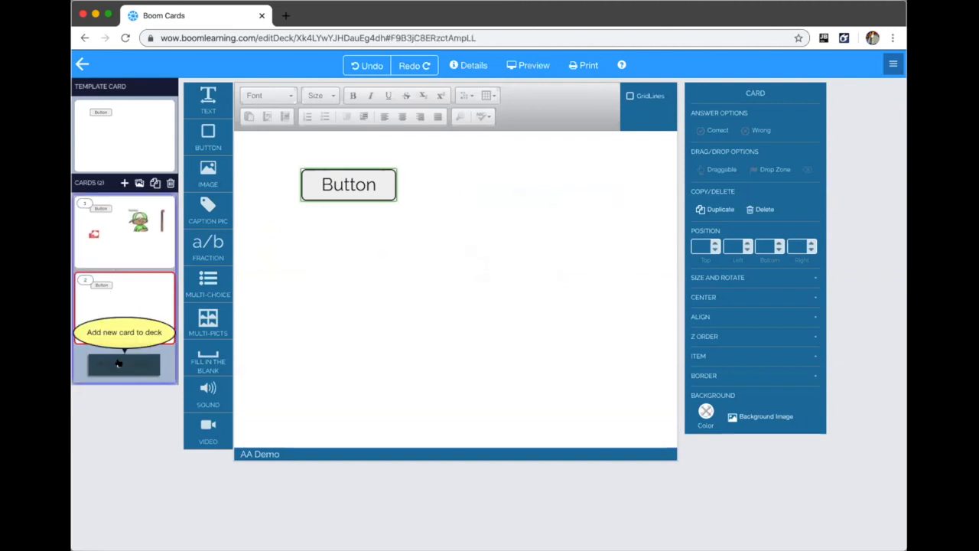
left_click(119, 363)
left_click_drag(126, 300, 129, 192)
left_click_drag(121, 243, 116, 350)
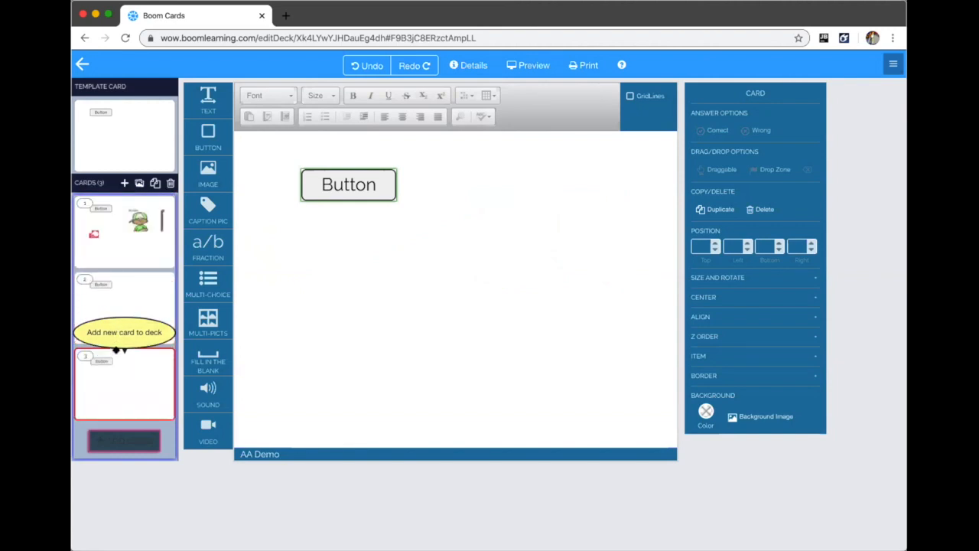
left_click(131, 435)
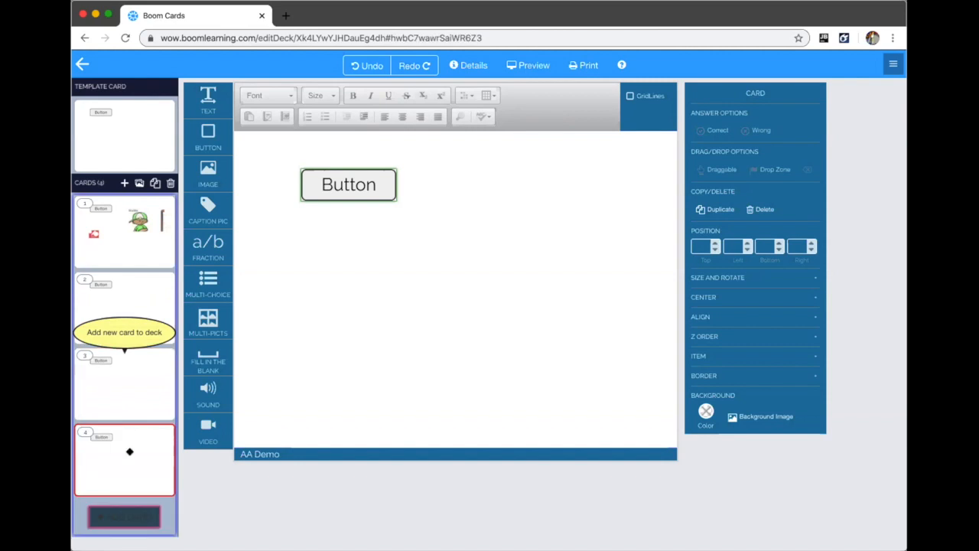
left_click(121, 523)
- Reorder the deck by moving card 5 to second place and the card with the images to third place
scroll(136, 471, "down", 1)
scroll(136, 462, "up", 2)
scroll(138, 462, "down", 1)
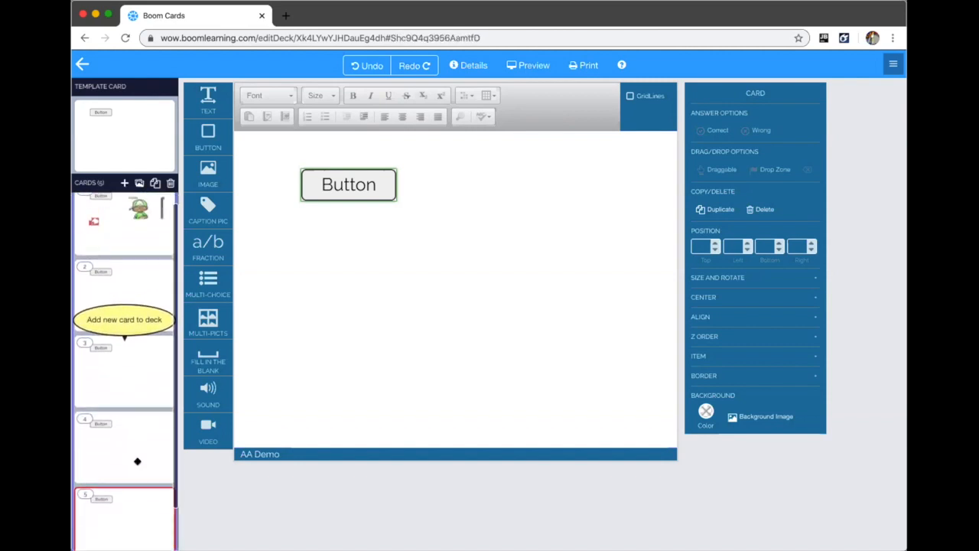
scroll(138, 461, "down", 2)
left_click_drag(129, 472, 127, 207)
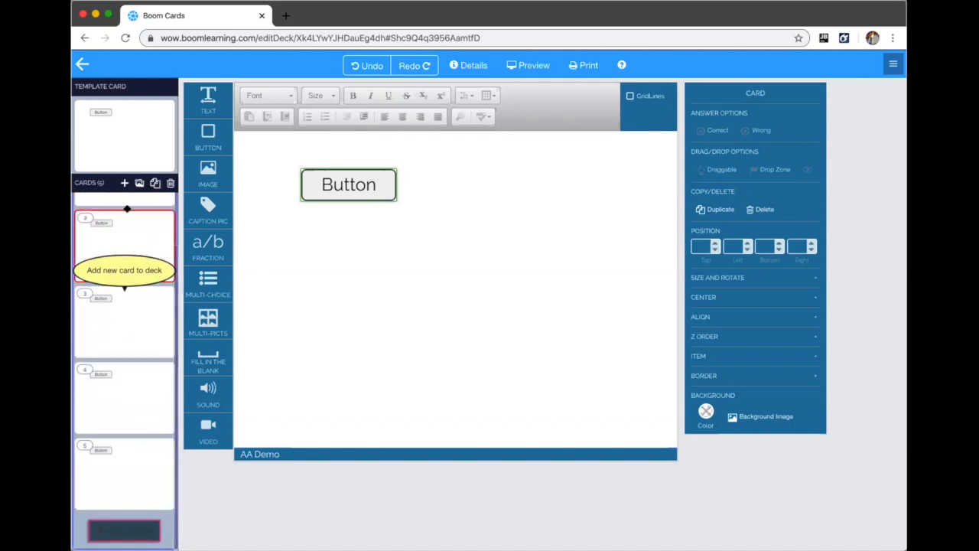
scroll(119, 237, "up", 2)
left_click_drag(119, 248, 124, 428)
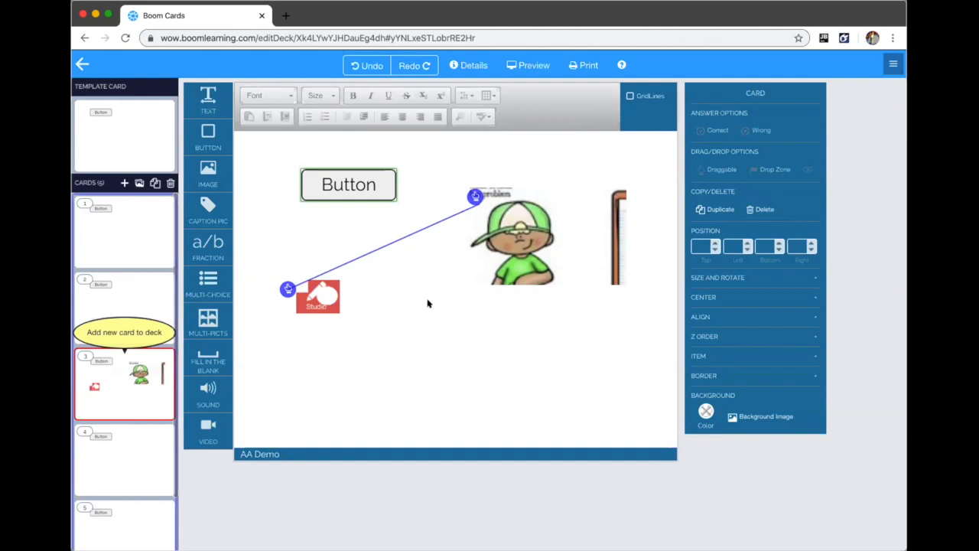
- Return to the Deck Manager and look through the list of self-created decks and their filter and folder options
left_click(81, 62)
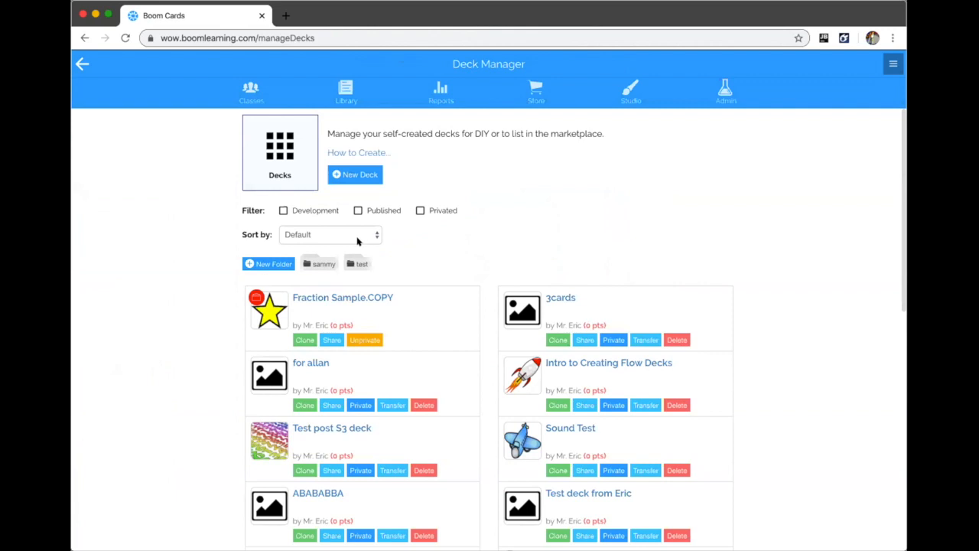
scroll(490, 262, "down", 2)
scroll(490, 262, "up", 3)
scroll(478, 364, "down", 10)
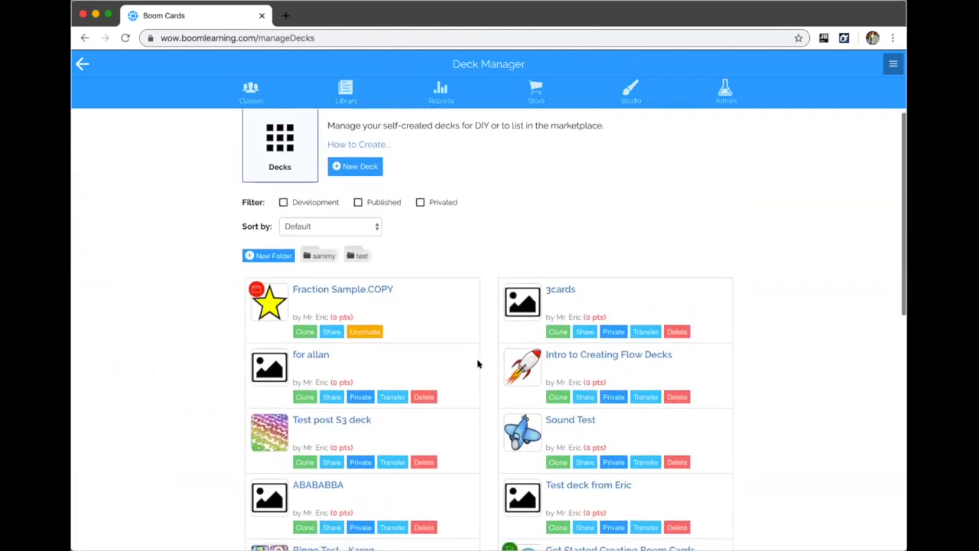
scroll(477, 364, "up", 10)
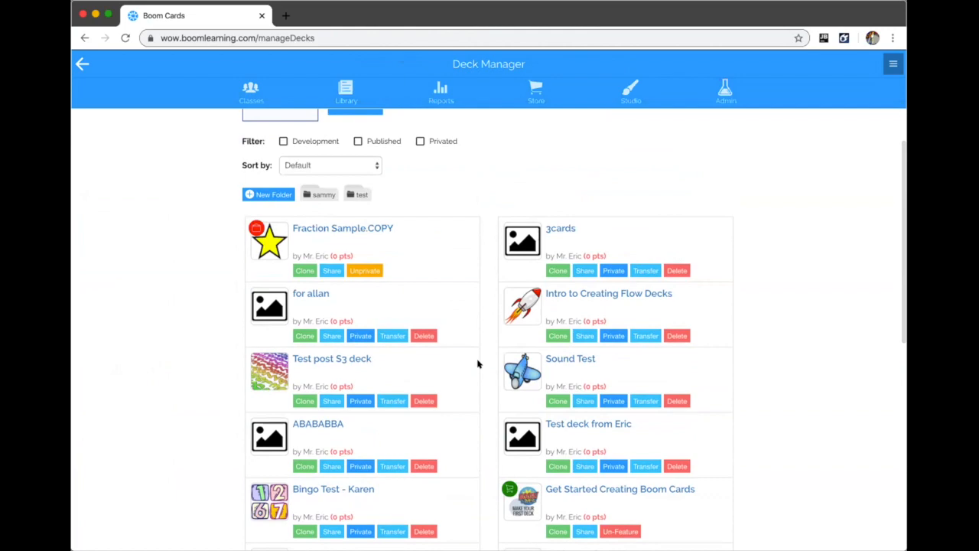
scroll(461, 389, "down", 10)
scroll(461, 398, "up", 12)
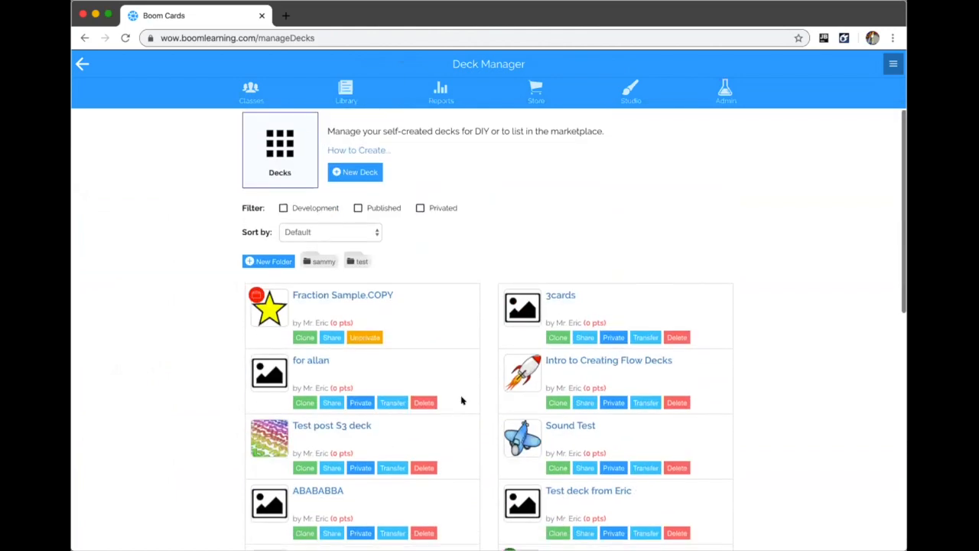
scroll(460, 402, "down", 2)
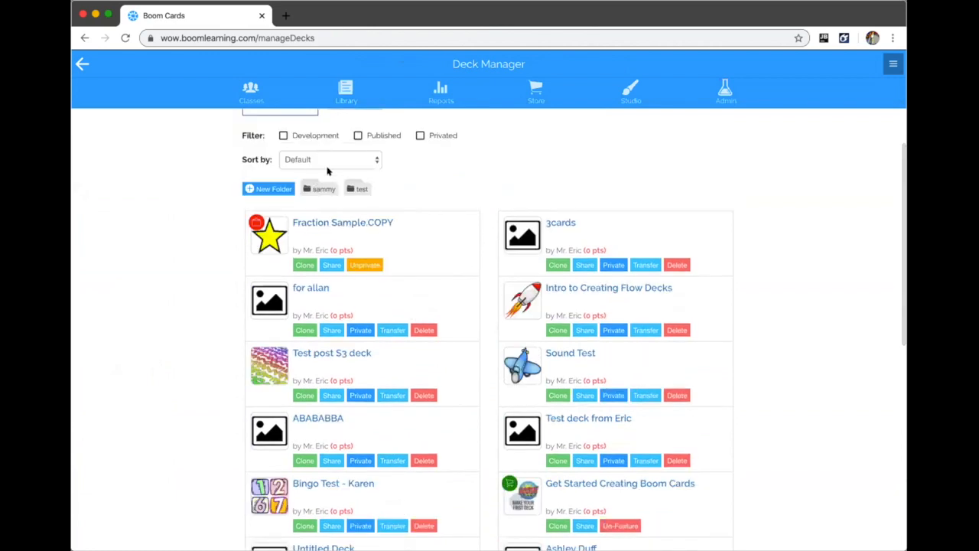
scroll(328, 171, "up", 1)
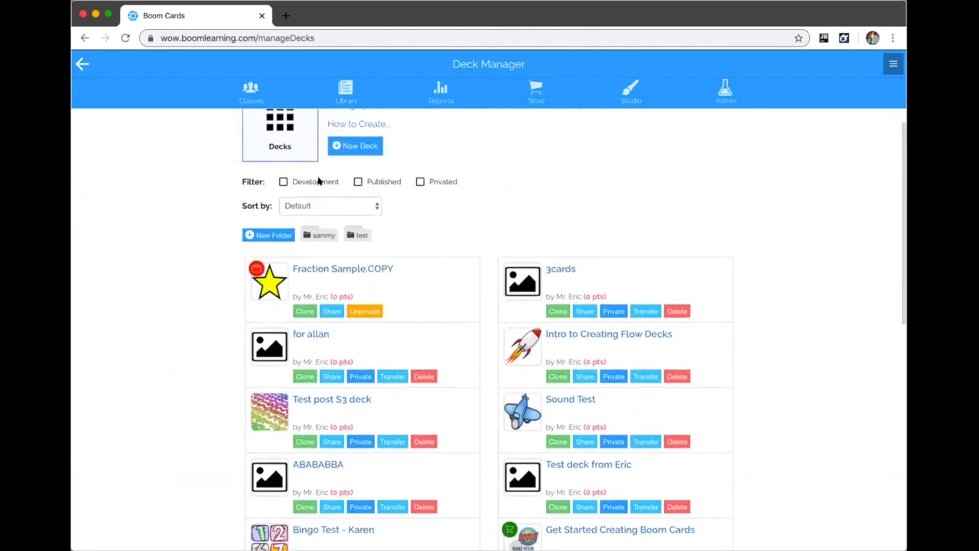
- Filter the decks to Published only and to Privated only, clear the filters, and look through the full list
left_click(380, 181)
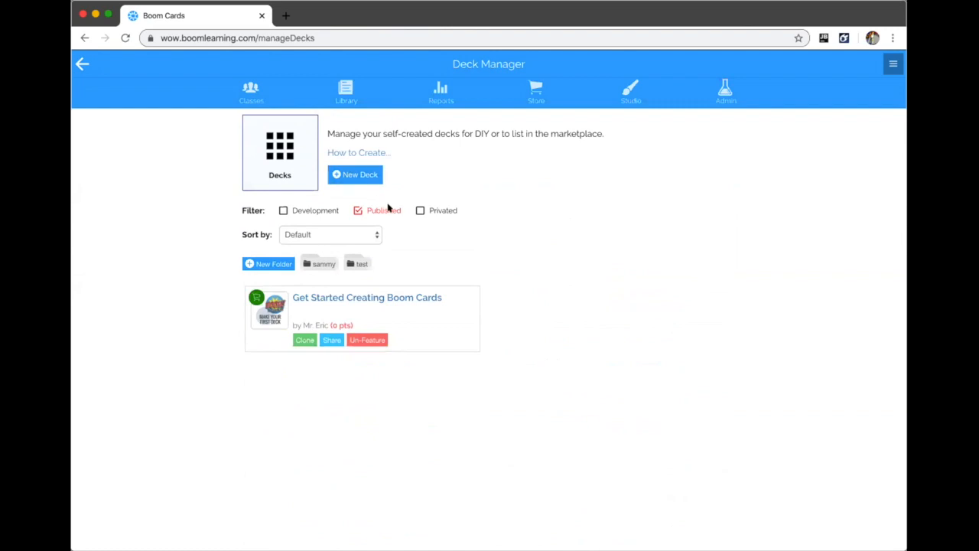
left_click(387, 208)
left_click(429, 210)
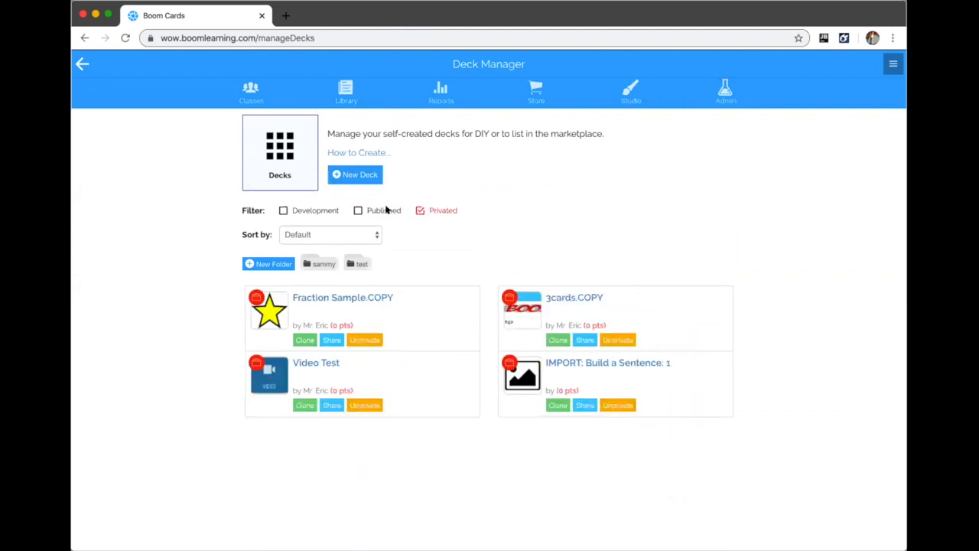
left_click(419, 210)
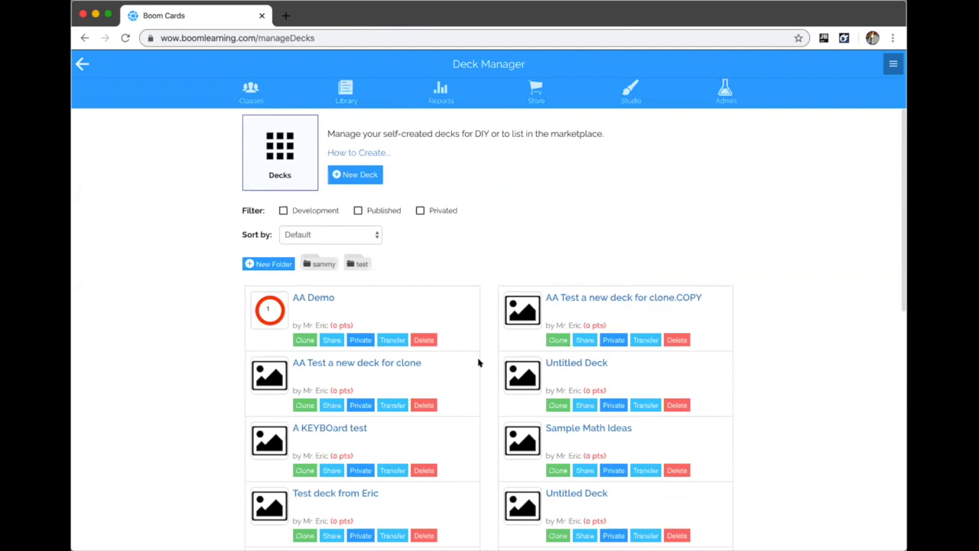
scroll(448, 400, "down", 5)
scroll(448, 401, "down", 3)
scroll(448, 400, "up", 7)
- Open the deck library, show only the Unfoldered decks, and expand the folder list
left_click(345, 98)
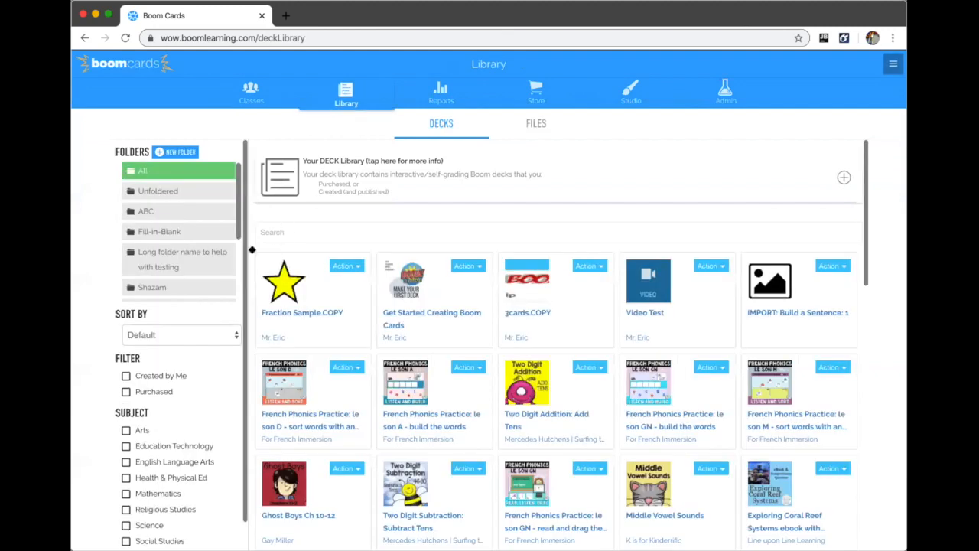
left_click(201, 191)
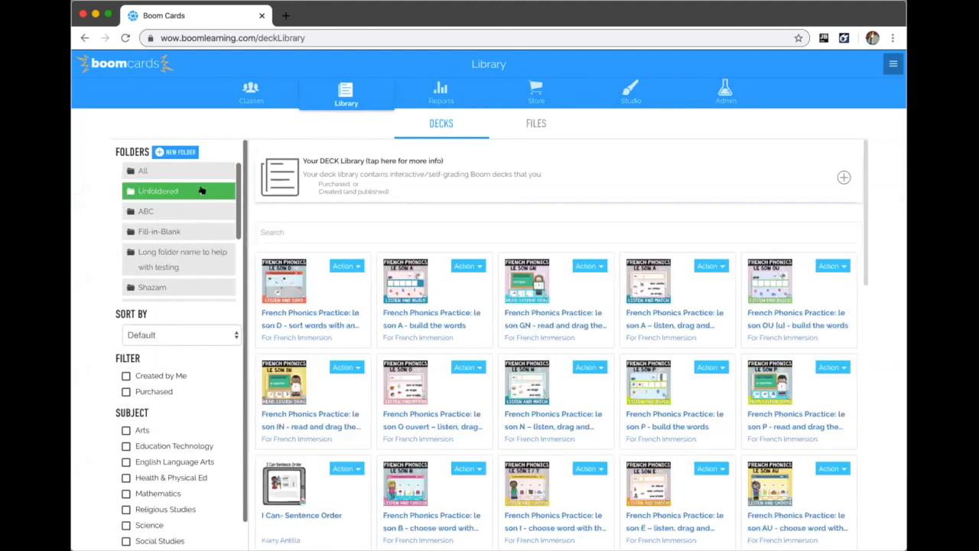
left_click(127, 150)
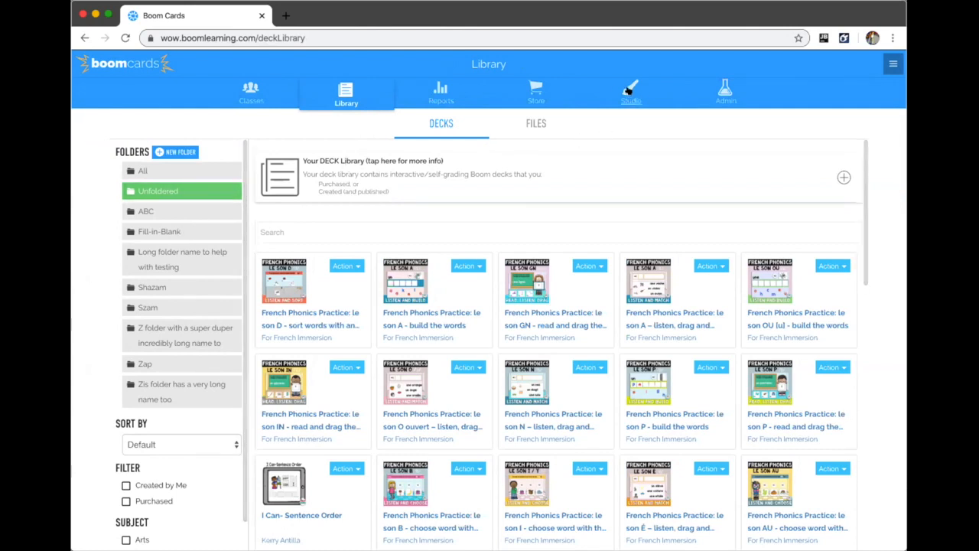
- Return to the Studio's Deck Manager, find the AA Demo deck in the list, and open it for editing
left_click(618, 91)
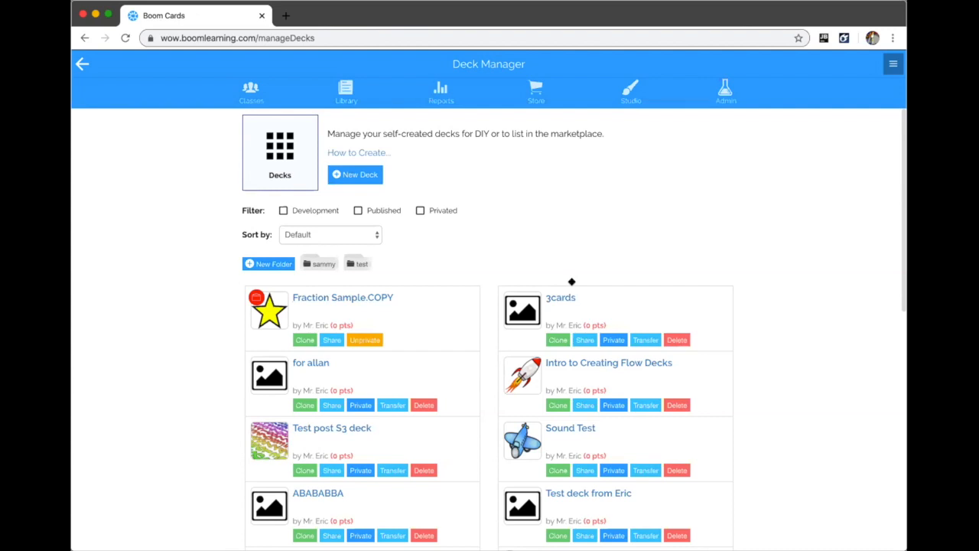
scroll(500, 327, "down", 2)
scroll(498, 324, "up", 2)
scroll(501, 322, "down", 1)
scroll(501, 322, "down", 5)
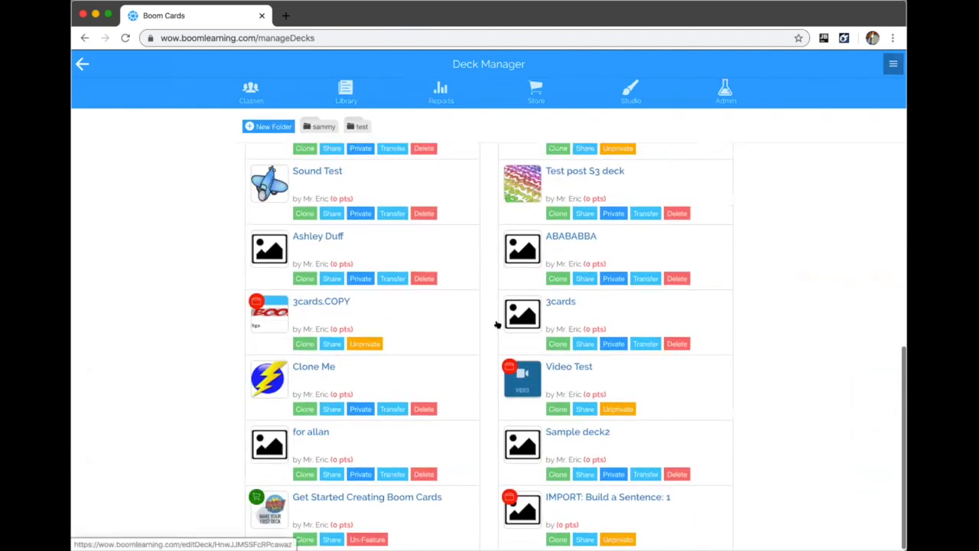
scroll(586, 365, "up", 6)
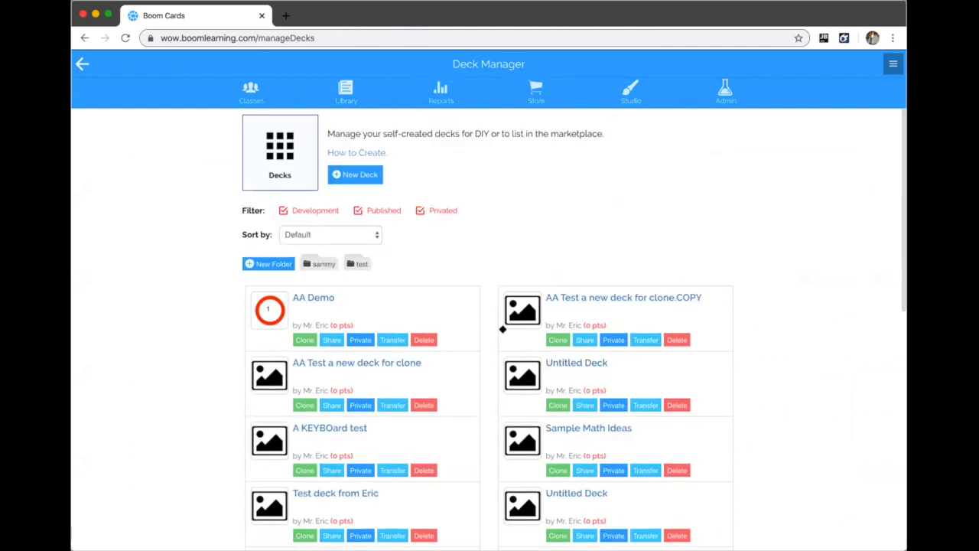
left_click(310, 298)
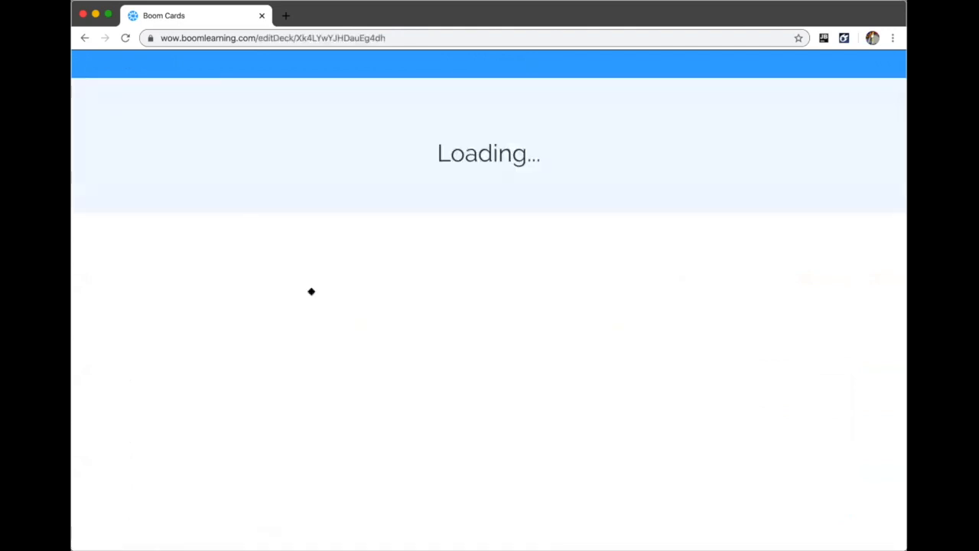
- Add a fill-in-the-blank box to the template card, enlarge it to about 294 by 119, and place it at about top 241, left 144
left_click_drag(219, 350, 352, 273)
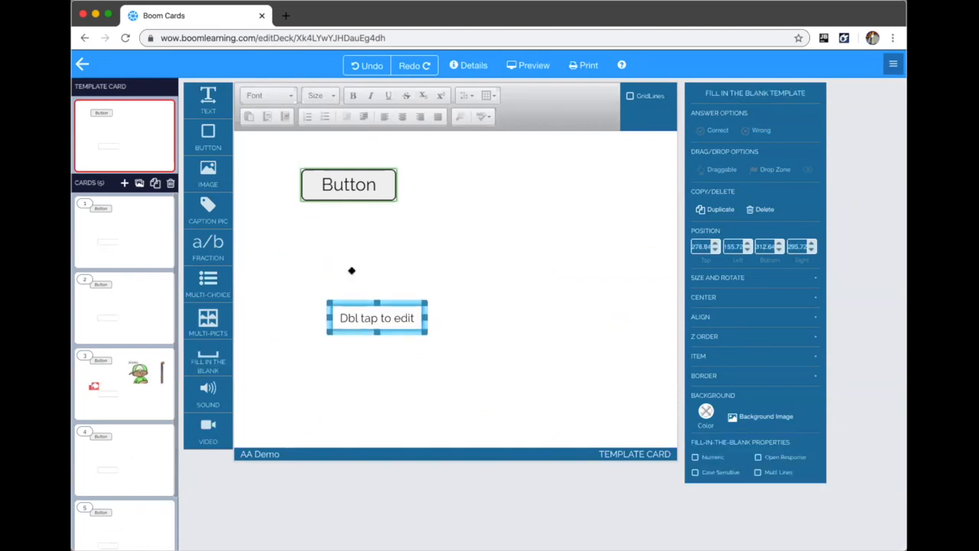
left_click_drag(420, 289, 525, 345)
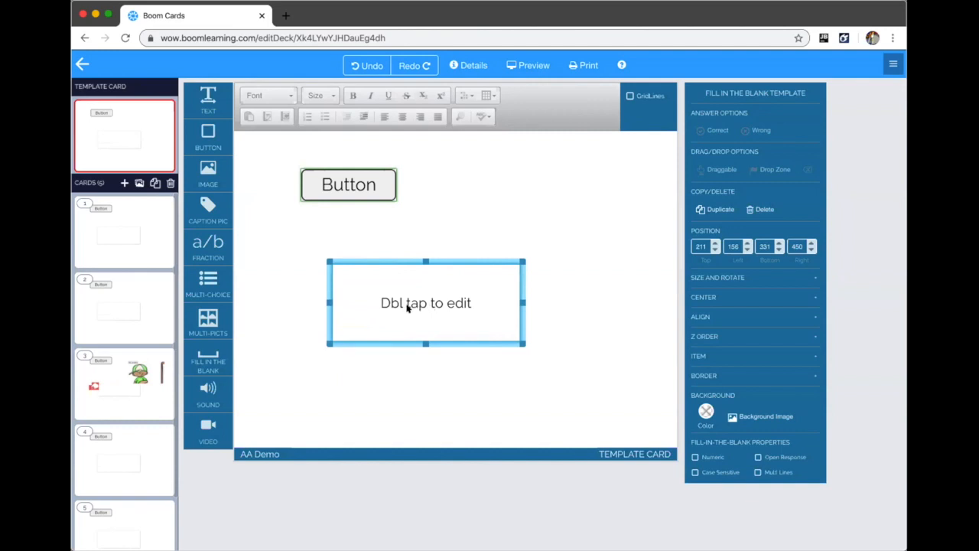
left_click_drag(397, 260, 389, 280)
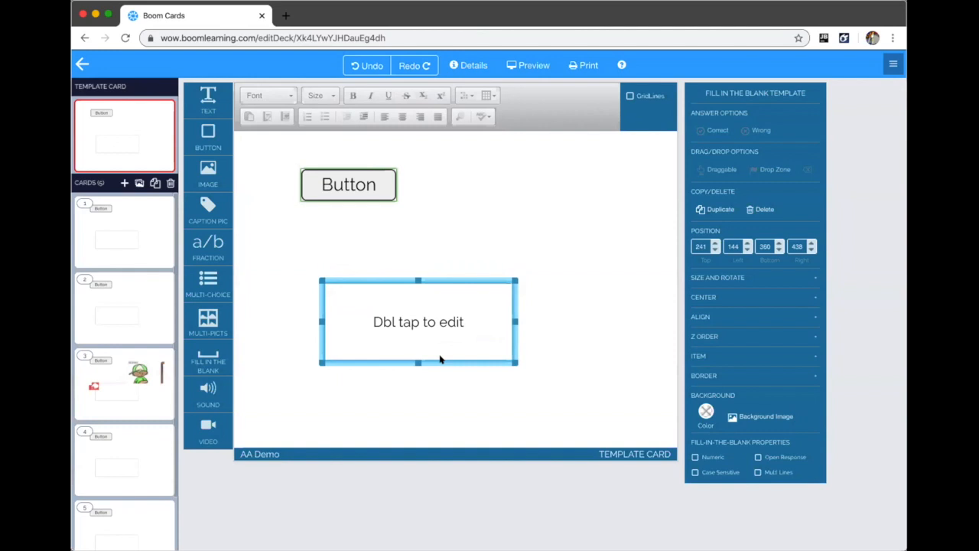
- Give the fill-in-the-blank box the answers George, Washington and George Washington, and lower its upper edge to about top 249
double_click(389, 299)
left_click(367, 189)
type("George")
left_click(293, 245)
type("Wash")
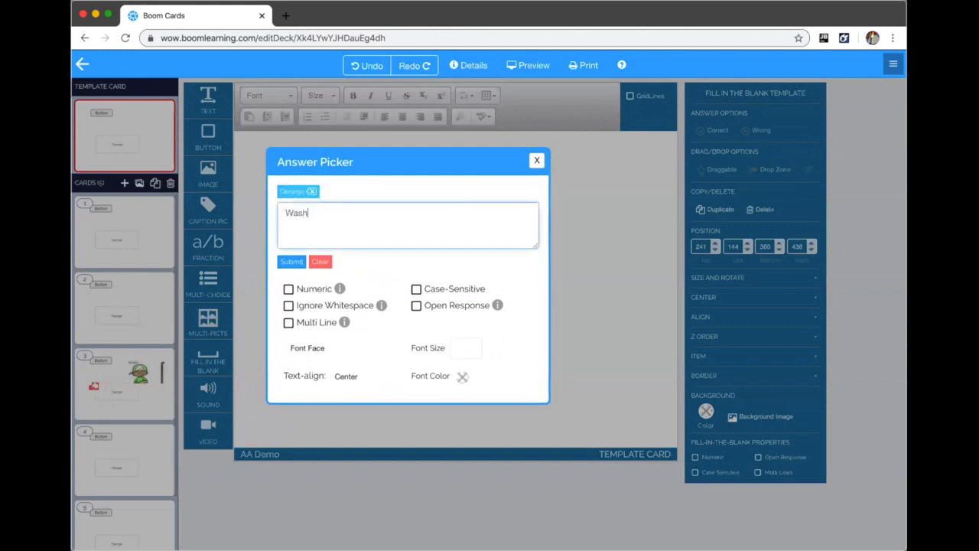
type("ington")
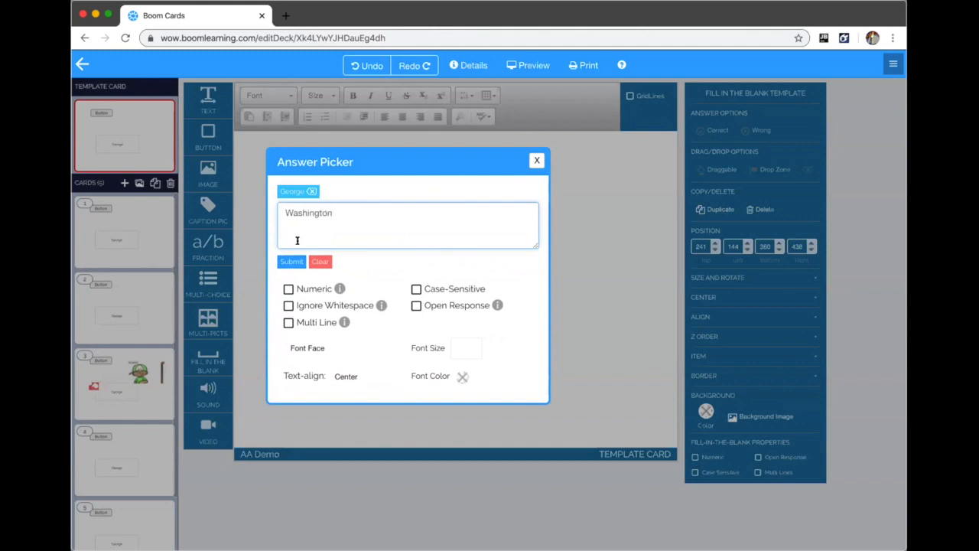
left_click(291, 260)
left_click(306, 225)
type("George Washing")
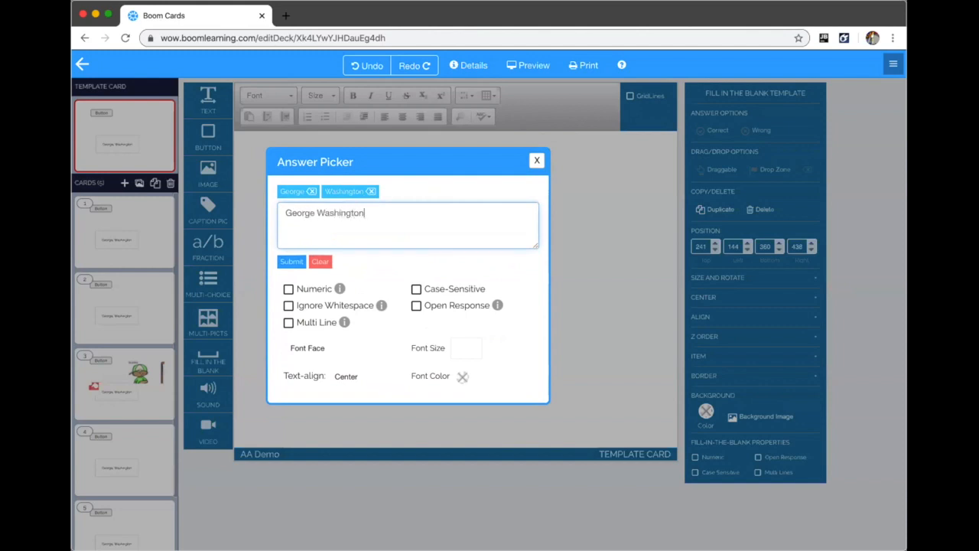
type("ton")
left_click(289, 260)
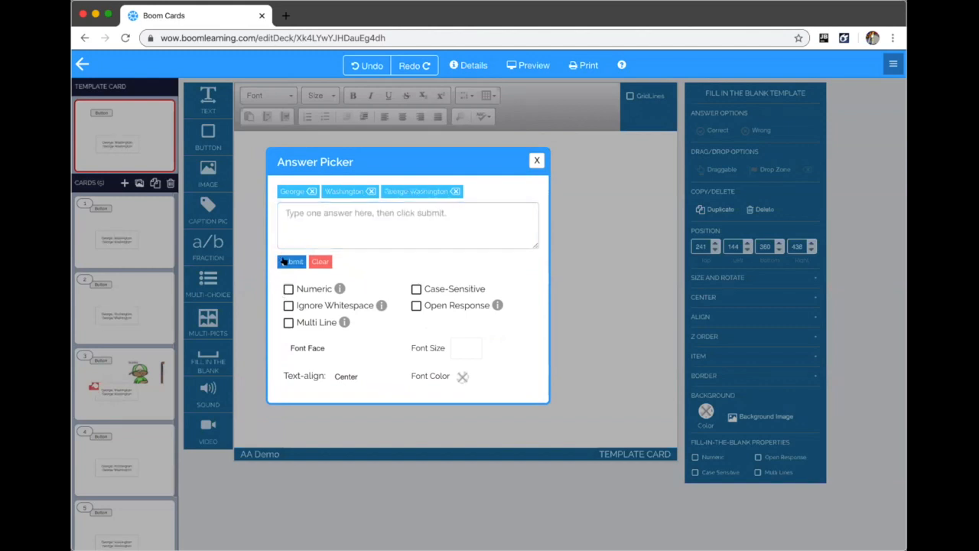
left_click(536, 161)
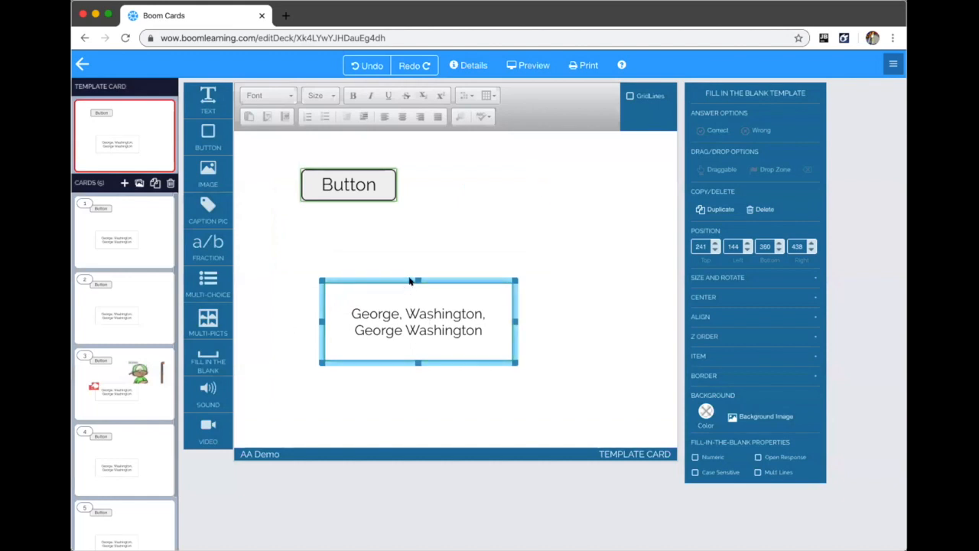
left_click_drag(410, 280, 411, 285)
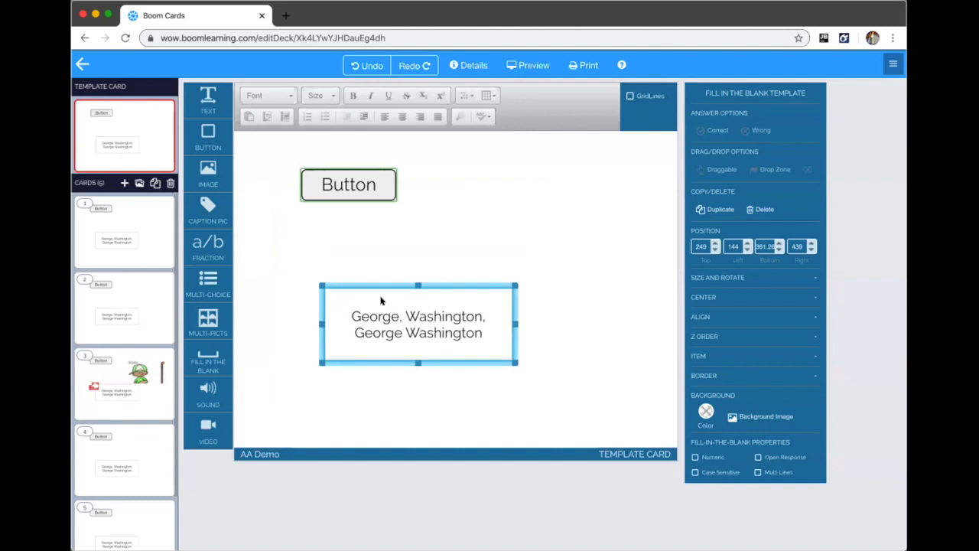
- Turn on Open Response for the template card's fill-in-the-blank box and remove its answers George and Washington
double_click(381, 292)
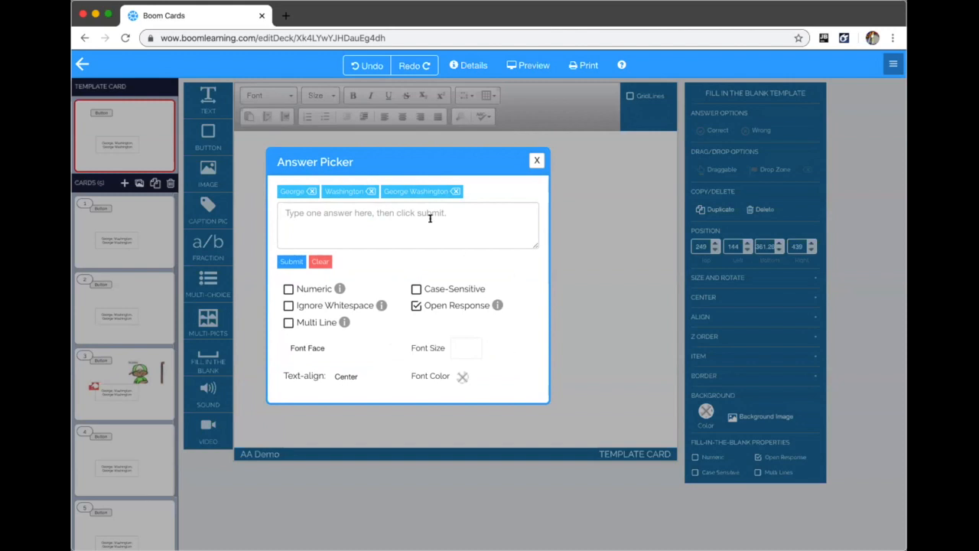
left_click(369, 190)
left_click(312, 190)
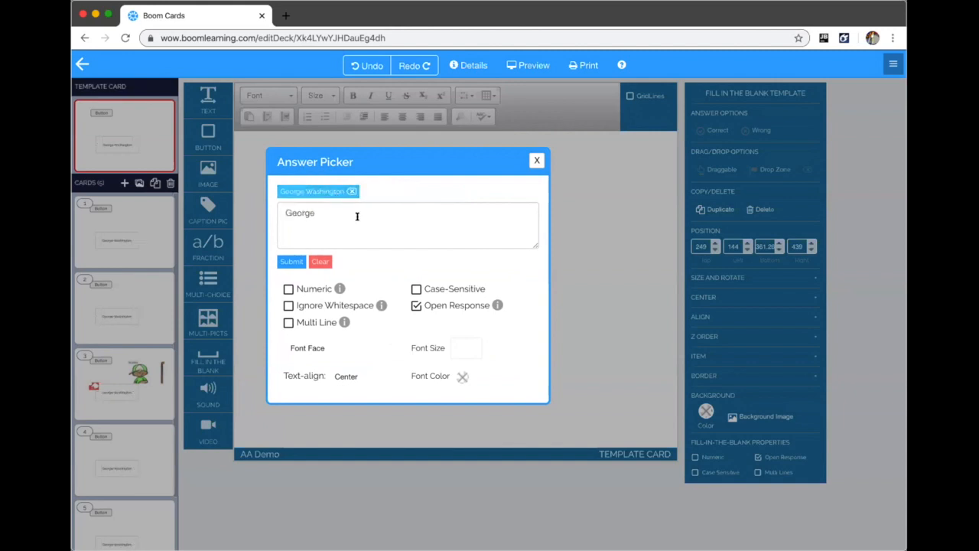
- Add the answer "and for bonus points... if they mention the wooden all thebett" to the fill-in-the-blank box and close the Answer Picker
left_click(337, 211)
double_click(338, 209)
type("and for bonus points... if they mention")
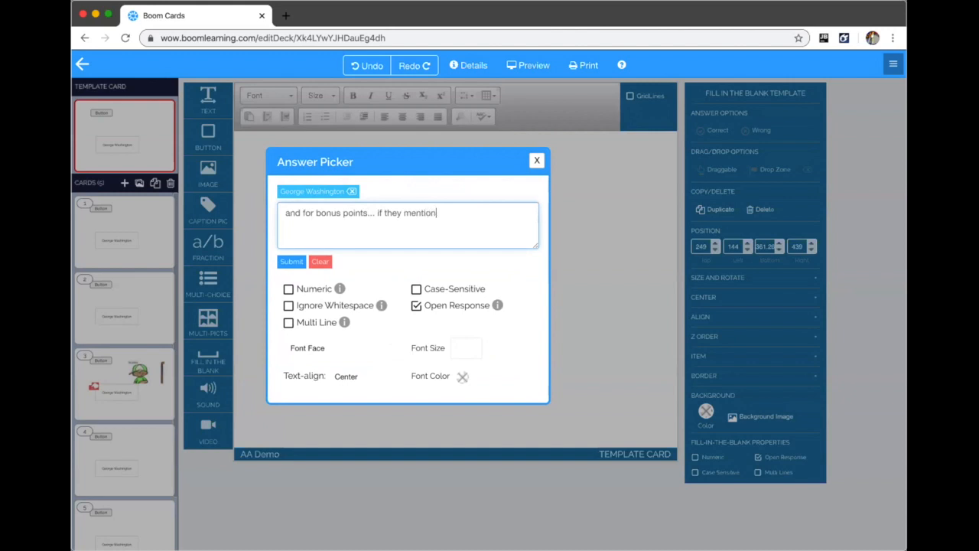
type(" the wooden all thebet")
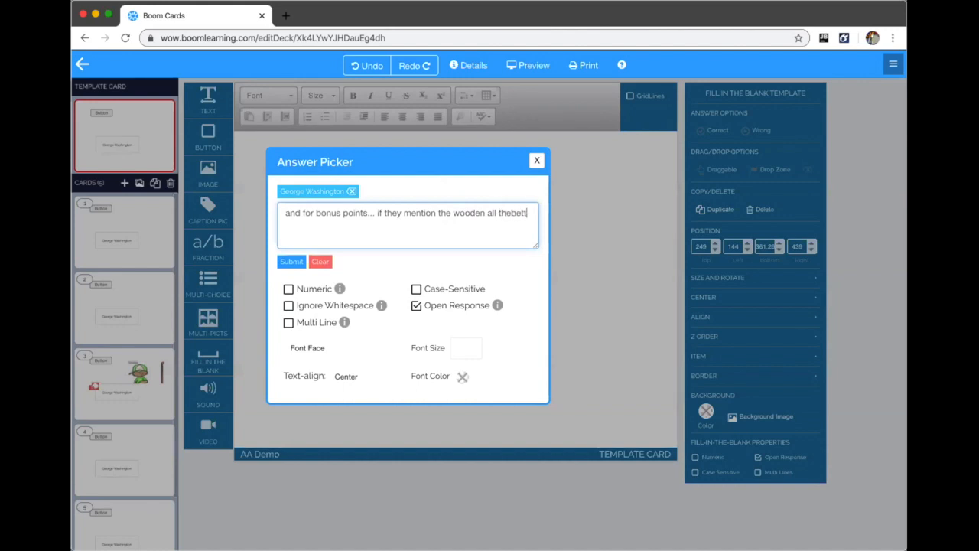
type("t")
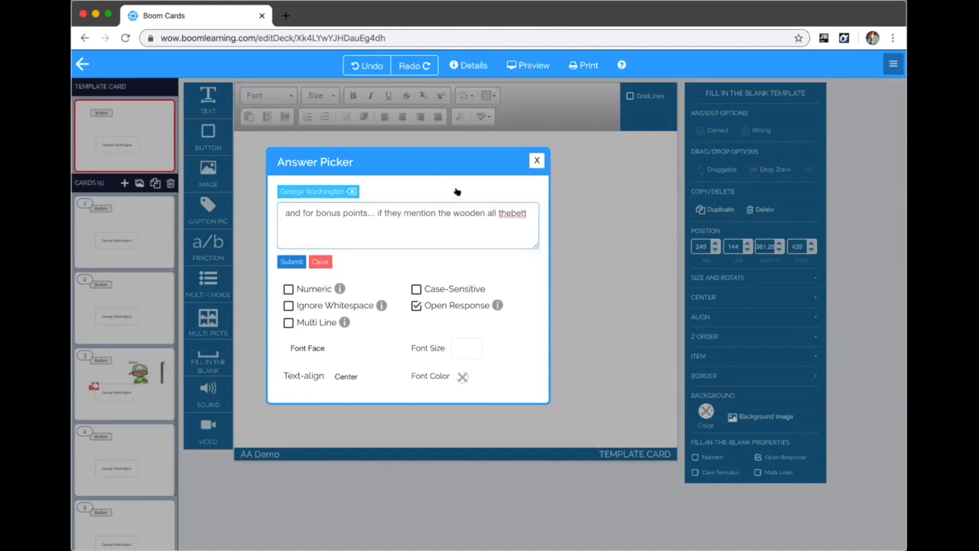
key("Return")
left_click(536, 159)
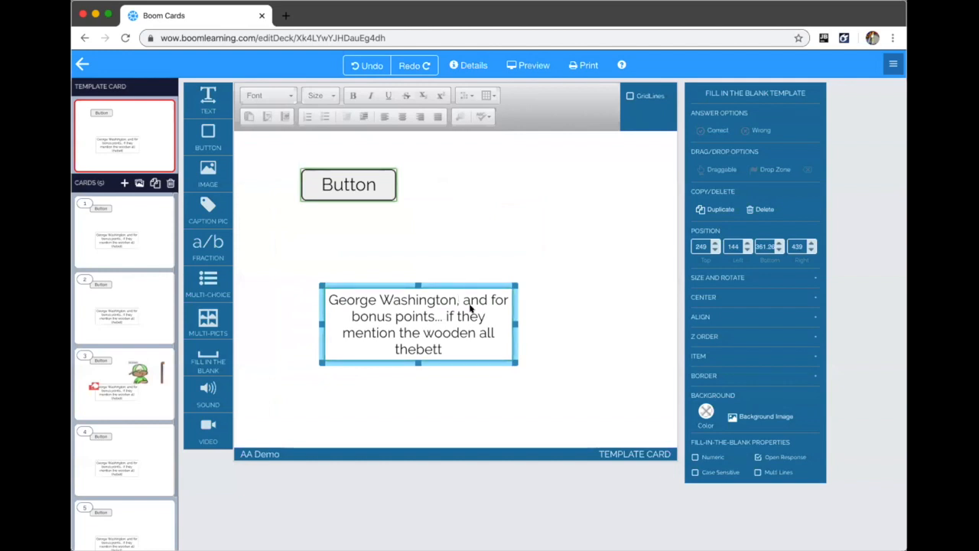
- Shorten the fill-in-the-blank box to span about top 246.5 to bottom 317, and move the button directly beneath it
left_click_drag(418, 363, 413, 329)
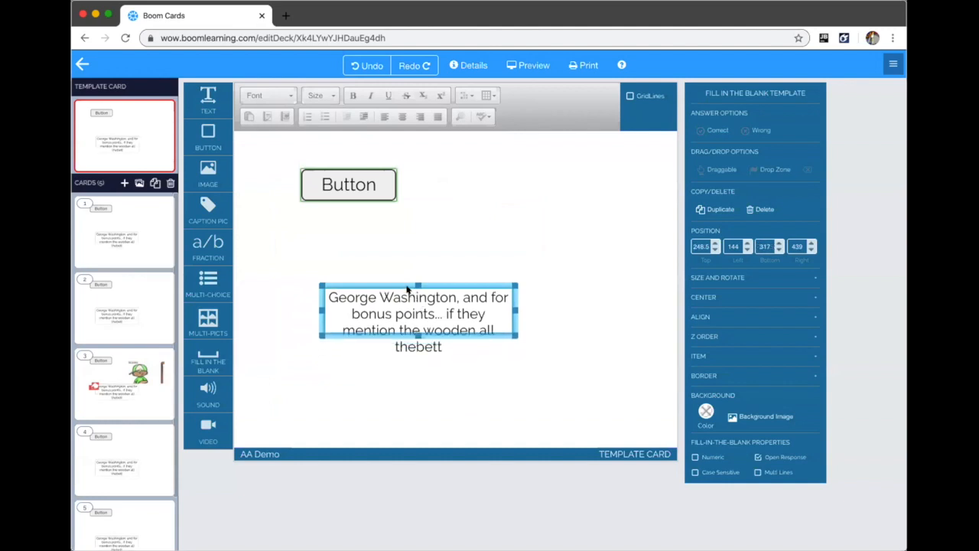
left_click(321, 162)
left_click_drag(321, 162, 360, 332)
left_click(531, 362)
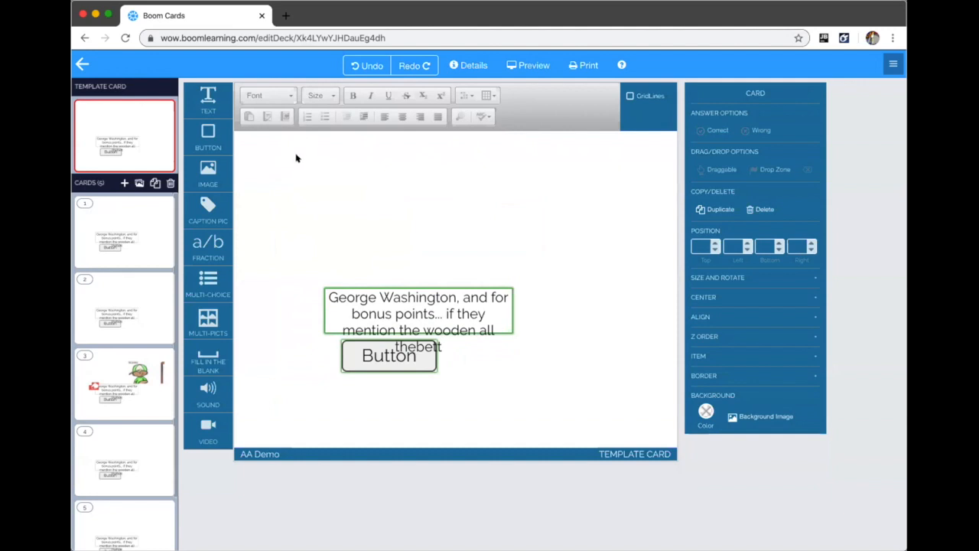
- Resize the fill-in-the-blank box to about 315 by 19 and move it to about top 280, left 167, above the button
left_click(386, 309)
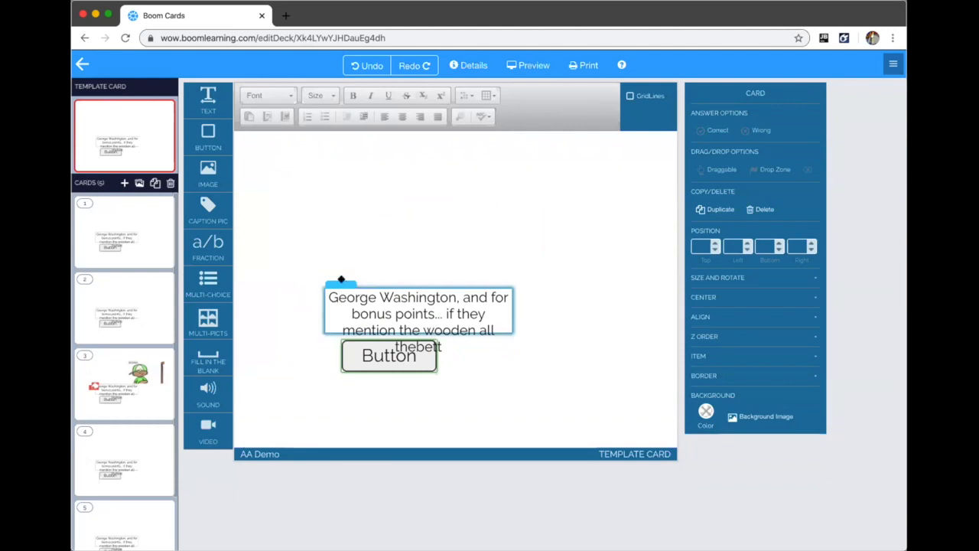
left_click(511, 331)
left_click_drag(510, 284, 522, 211)
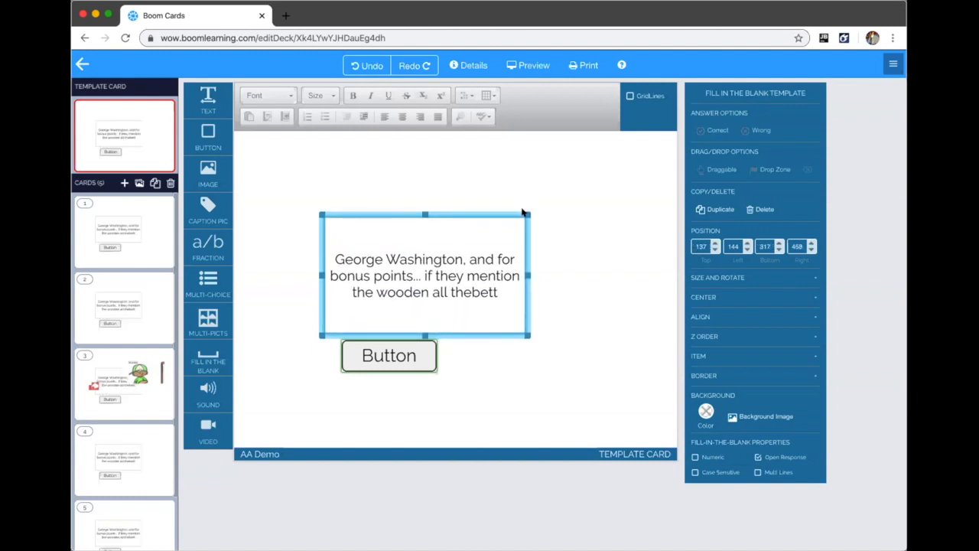
left_click_drag(421, 215, 419, 329)
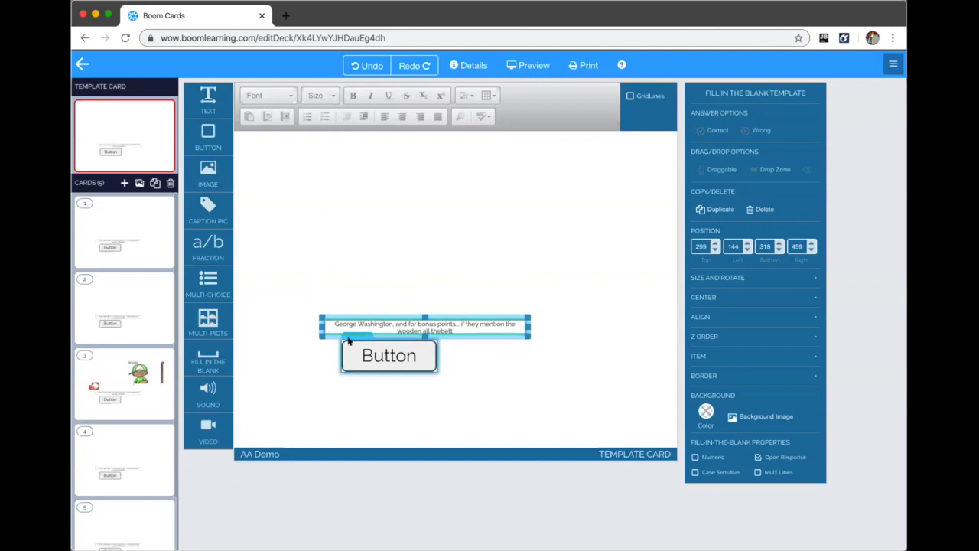
left_click_drag(346, 339, 362, 322)
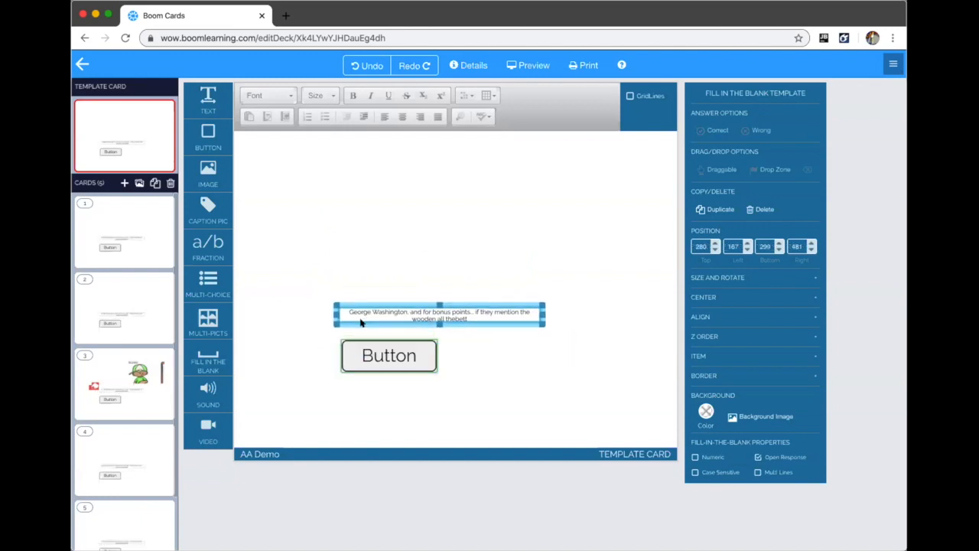